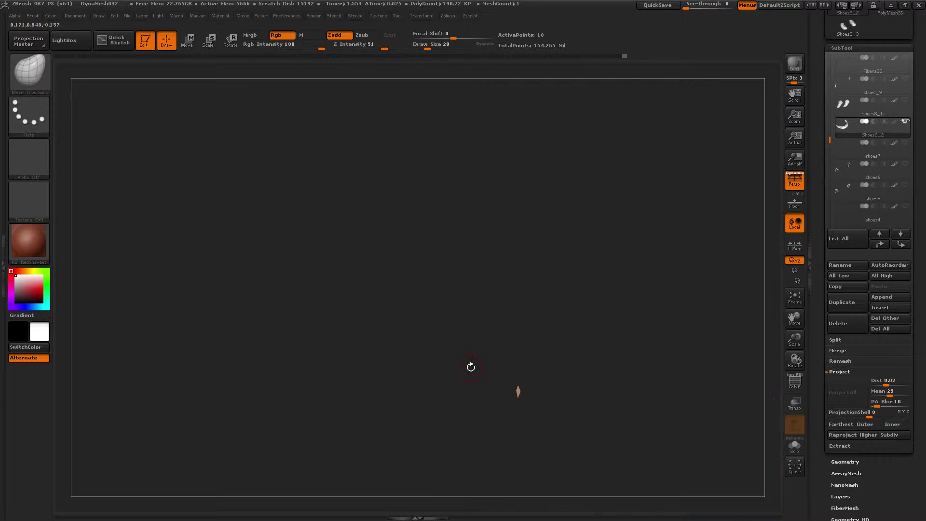
- Invert the shoe strip's visibility to show its main body instead of the stray fragment, and return it to the higher subdivision level
left_click(525, 352, "ctrl+shift")
left_click(507, 362, "ctrl+shift")
mouse_move(551, 363)
left_mouse_down()
mouse_move(550, 343)
mouse_move(573, 351)
left_mouse_up()
left_click_drag(694, 338, 695, 339, "shift")
key("shift+d")
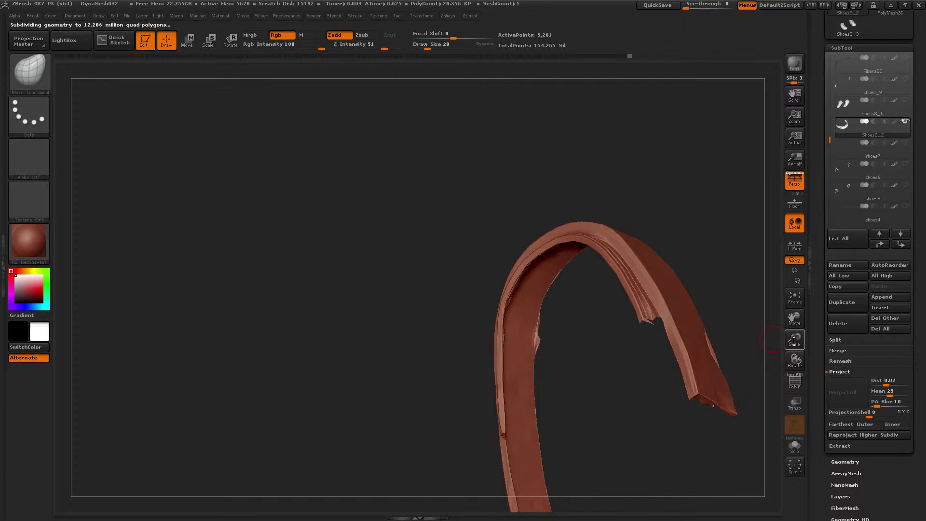
mouse_move(794, 341)
left_mouse_down()
mouse_move(731, 335)
mouse_move(574, 249)
left_mouse_up()
key("d")
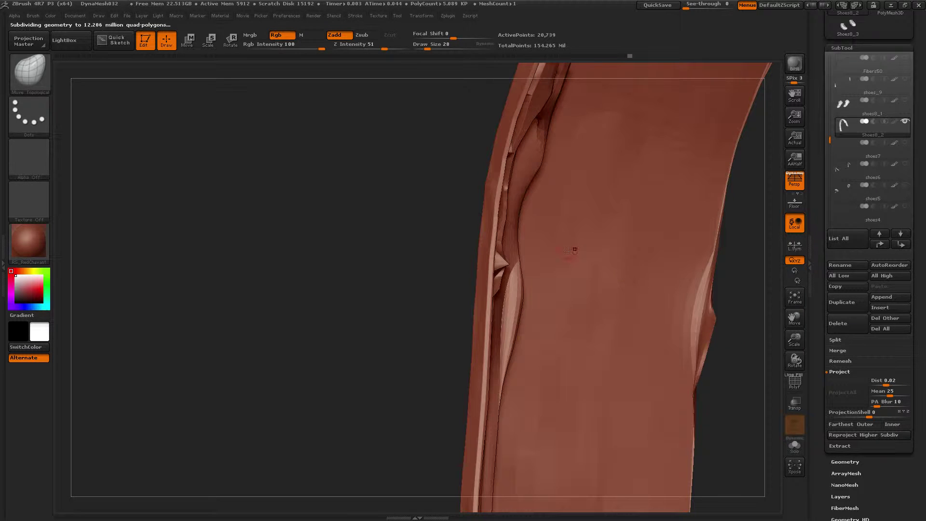
- Smooth the bulges and folds along both long edges of the shoe strip with a larger brush
mouse_move(713, 316)
left_mouse_down("shift")
mouse_move(767, 320)
mouse_move(815, 299)
mouse_move(680, 314)
mouse_move(731, 325)
left_mouse_up("shift")
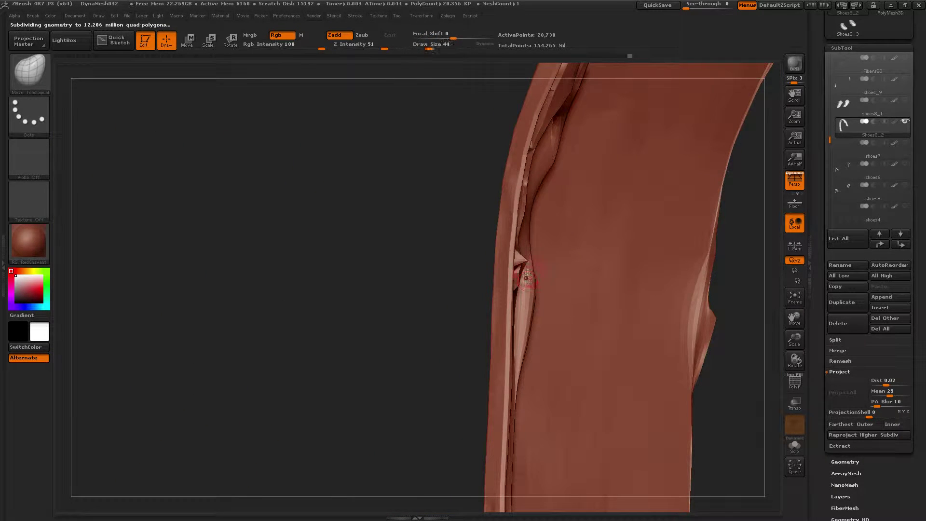
right_click_drag(505, 266, 499, 263)
mouse_move(499, 264)
left_mouse_down("shift")
mouse_move(490, 259)
mouse_move(498, 294)
mouse_move(523, 147)
left_mouse_up("shift")
left_click_drag(422, 146, 453, 257)
mouse_move(504, 241)
left_mouse_down("shift")
mouse_move(517, 215)
mouse_move(499, 275)
mouse_move(500, 320)
left_mouse_up("shift")
left_click_drag(482, 360, 482, 338, "shift")
- Smooth the dented, uneven edge on the other side of the shoe strip
mouse_move(382, 339)
left_mouse_down()
mouse_move(366, 292)
mouse_move(511, 259)
left_mouse_up()
left_click_drag(699, 218, 688, 141)
left_click_drag(442, 273, 236, 211, "alt")
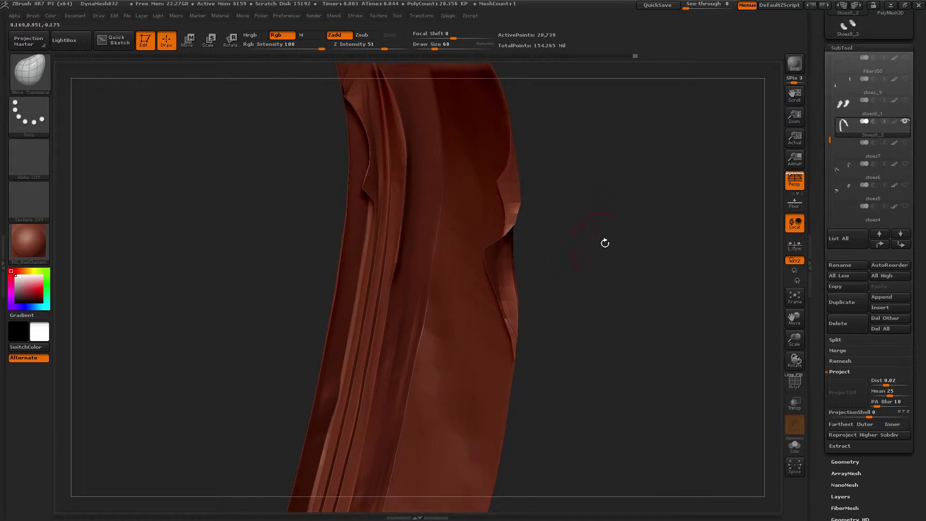
left_click_drag(605, 242, 579, 232)
mouse_move(525, 211)
left_mouse_down("shift")
mouse_move(518, 249)
mouse_move(532, 253)
left_mouse_up("shift")
mouse_move(603, 242)
left_mouse_down()
mouse_move(572, 244)
mouse_move(573, 218)
mouse_move(558, 237)
left_mouse_up()
left_click_drag(631, 232, 564, 261)
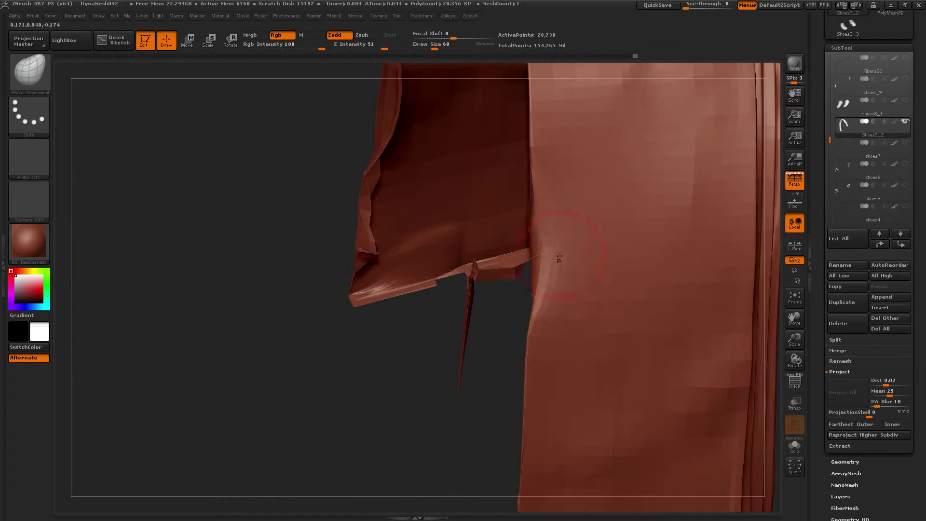
- Smooth the ragged bumps and the protruding triangular spike along the underside edge of the shoe strip
left_click_drag(391, 387, 454, 341)
left_click_drag(512, 340, 520, 307)
left_click_drag(586, 237, 583, 227, "shift")
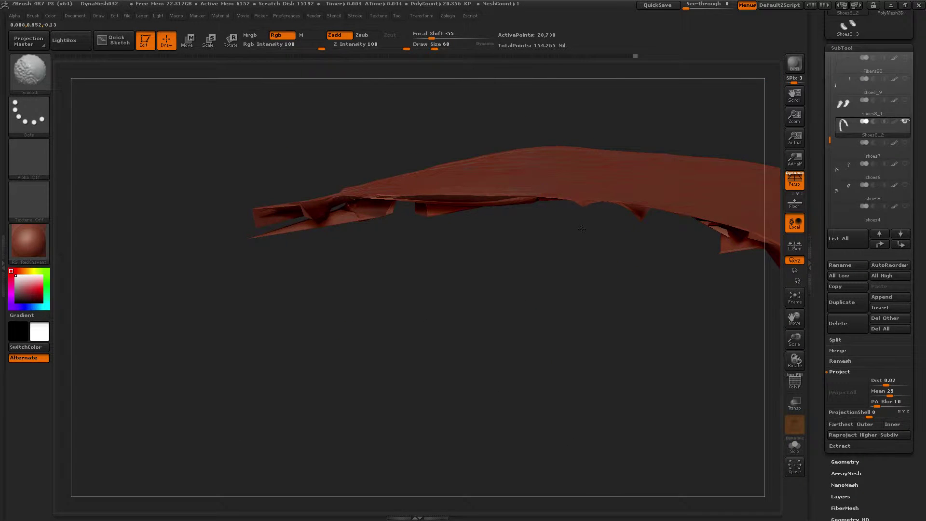
left_click_drag(586, 289, 550, 282)
left_click_drag(656, 229, 642, 182, "shift")
mouse_move(699, 121)
left_mouse_down("alt")
mouse_move(630, 176)
mouse_move(633, 153)
mouse_move(591, 183)
mouse_move(600, 188)
left_mouse_up("alt")
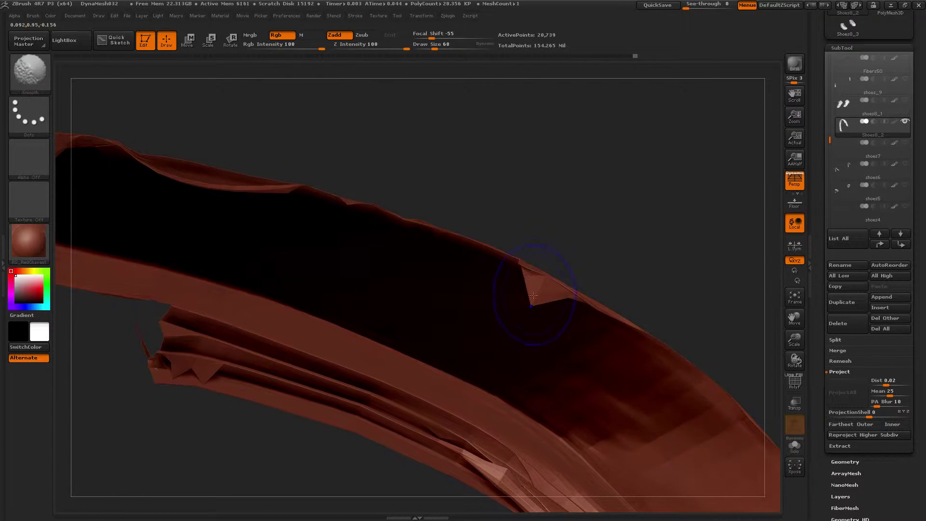
left_click_drag(535, 287, 540, 286, "shift")
mouse_move(571, 238)
left_mouse_down()
mouse_move(535, 182)
mouse_move(600, 188)
mouse_move(285, 183)
left_mouse_up()
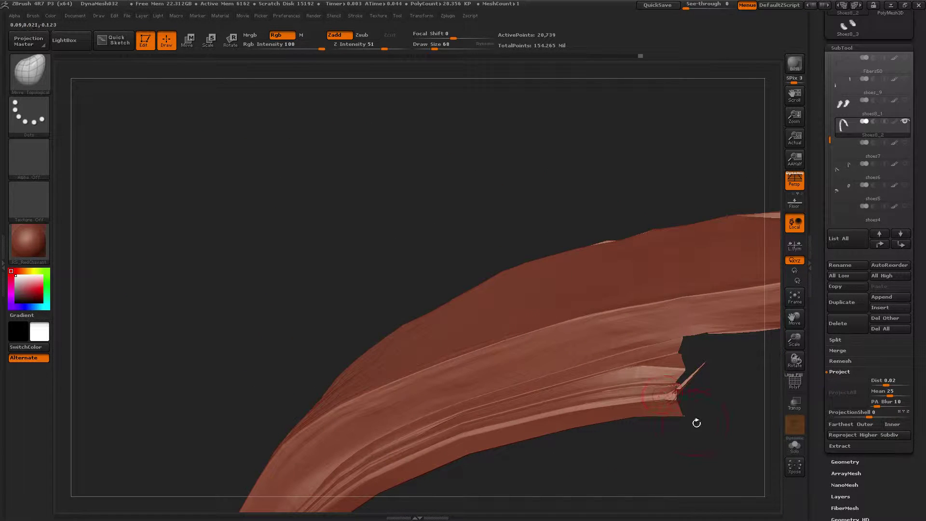
- Pull the long spike at the strip's ridged open end back into the surface with the Move Topological brush
left_click_drag(697, 423, 421, 306)
key("b")
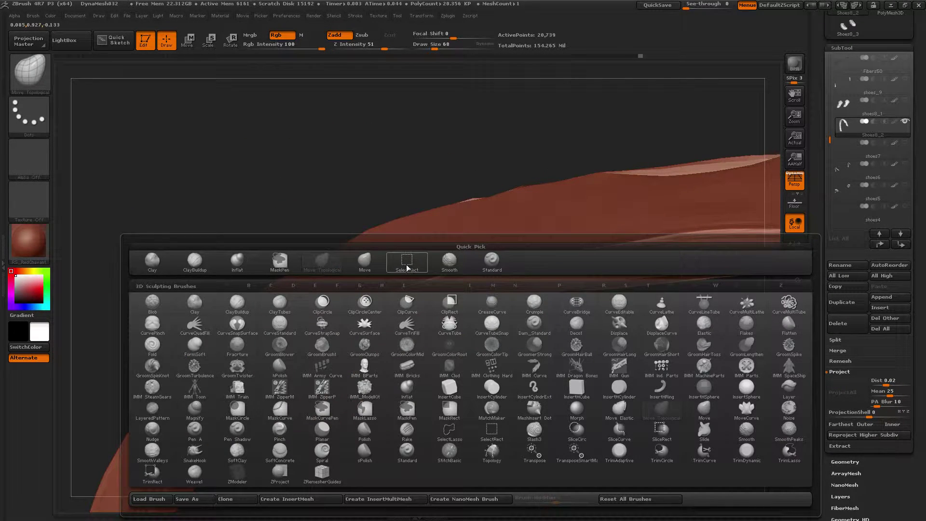
left_click(322, 262)
left_click_drag(640, 350, 597, 339, "alt")
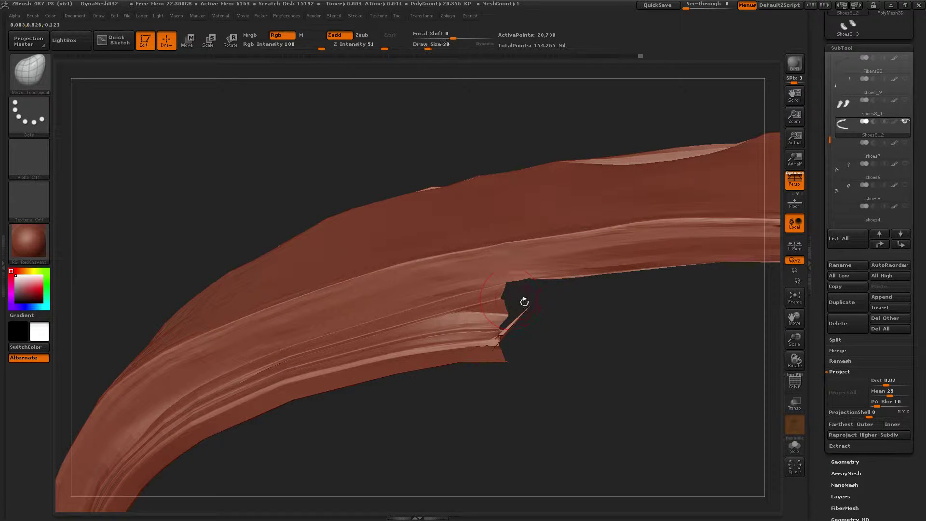
left_click_drag(794, 339, 599, 302)
left_click_drag(655, 328, 616, 317)
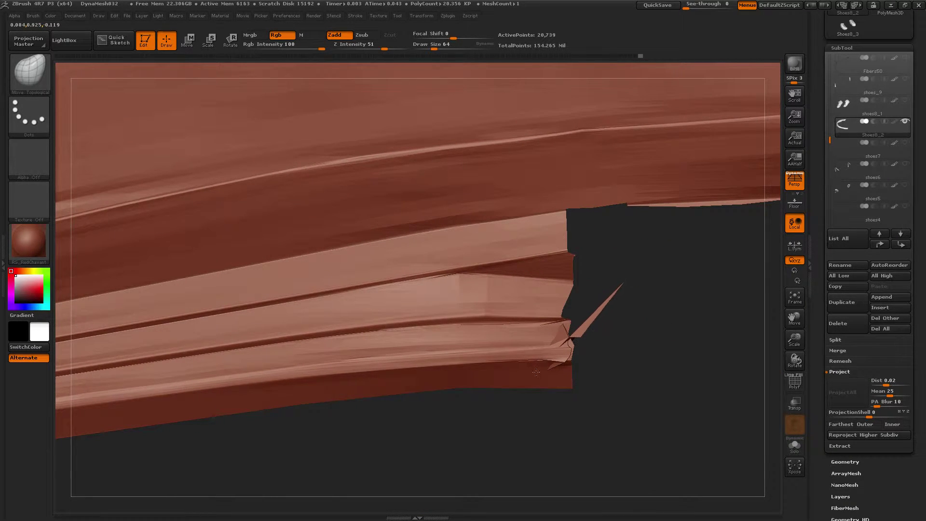
left_click_drag(644, 341, 595, 298)
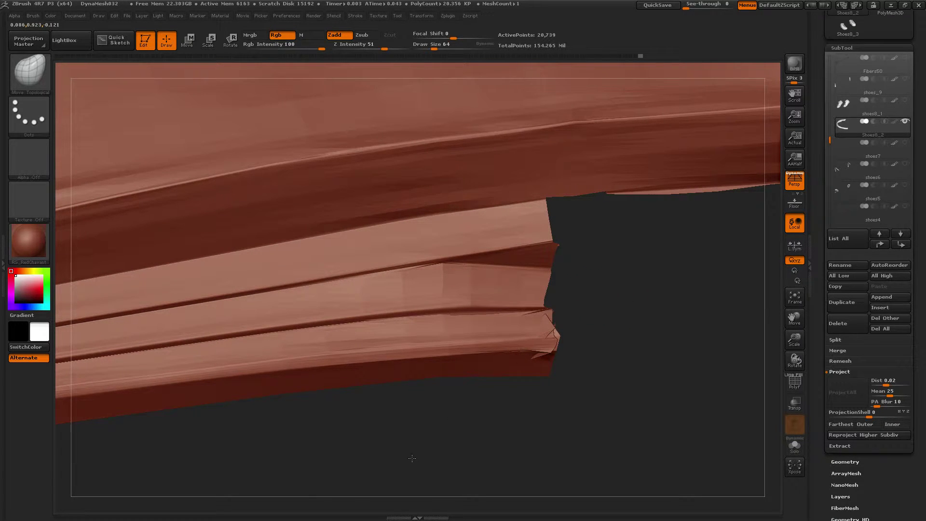
left_click_drag(598, 323, 591, 334)
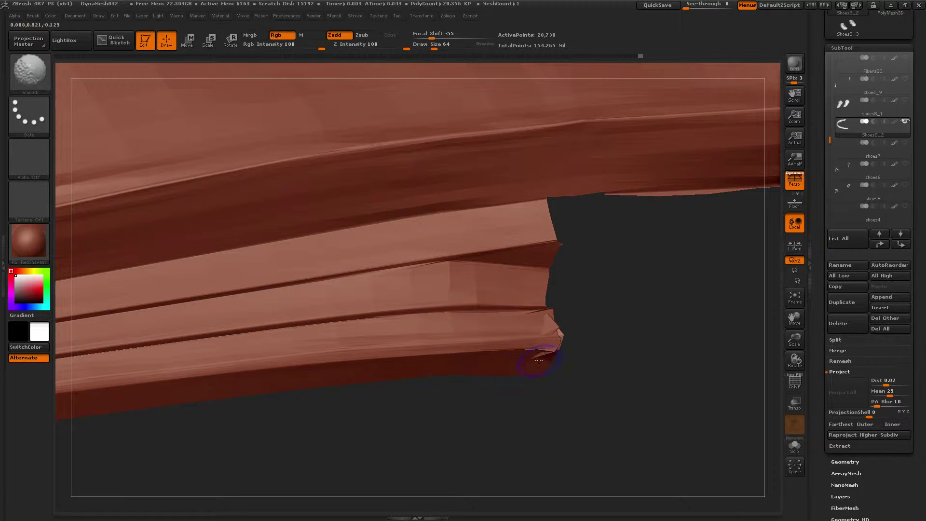
- Switch to the Standard brush and smooth the creased lower corner of the strip's ridged end
key("b")
left_click(554, 263)
left_click_drag(610, 275, 596, 278)
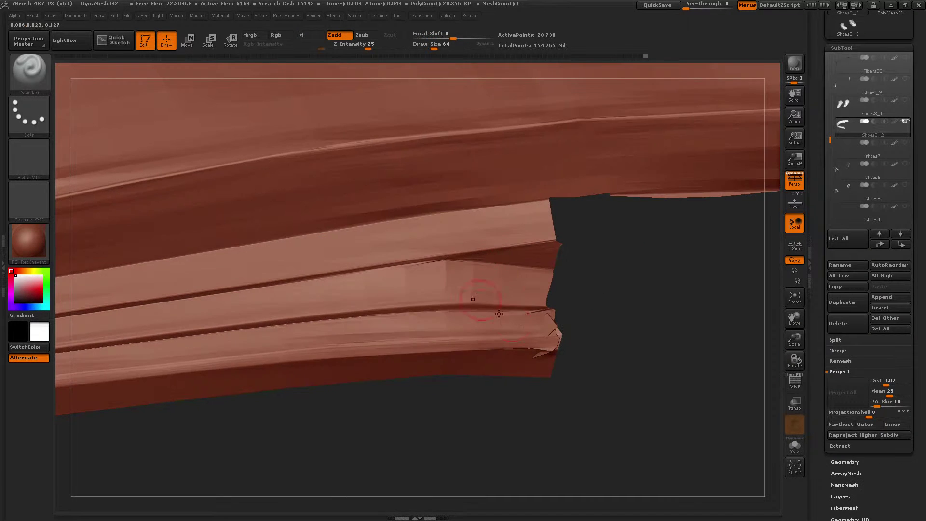
left_click_drag(544, 328, 585, 339, "shift")
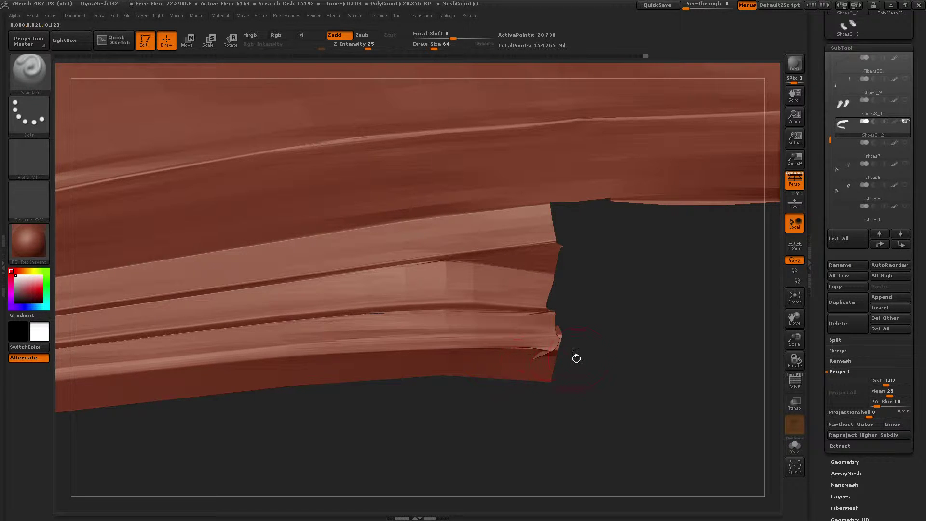
left_click_drag(577, 357, 585, 345)
key("shift")
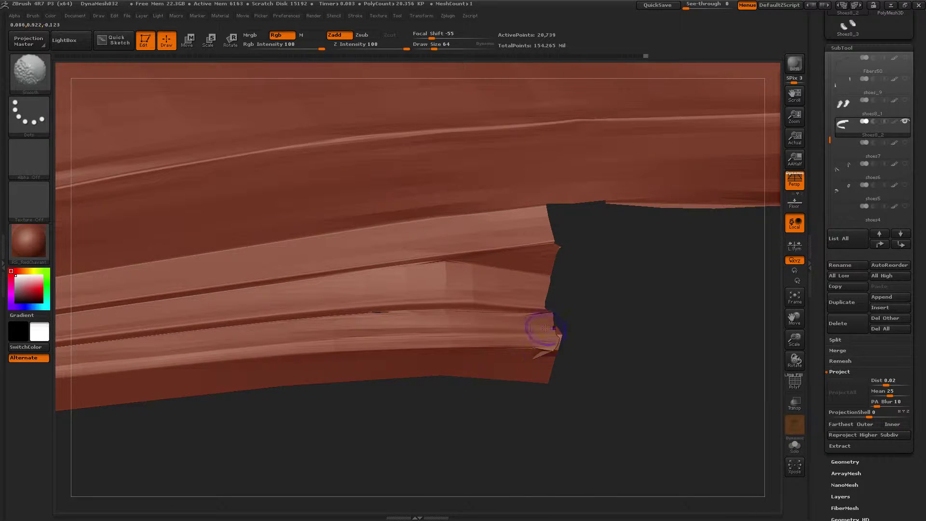
left_click_drag(595, 309, 610, 312)
mouse_move(530, 355)
left_mouse_down("shift")
mouse_move(542, 346)
mouse_move(534, 348)
left_mouse_up("shift")
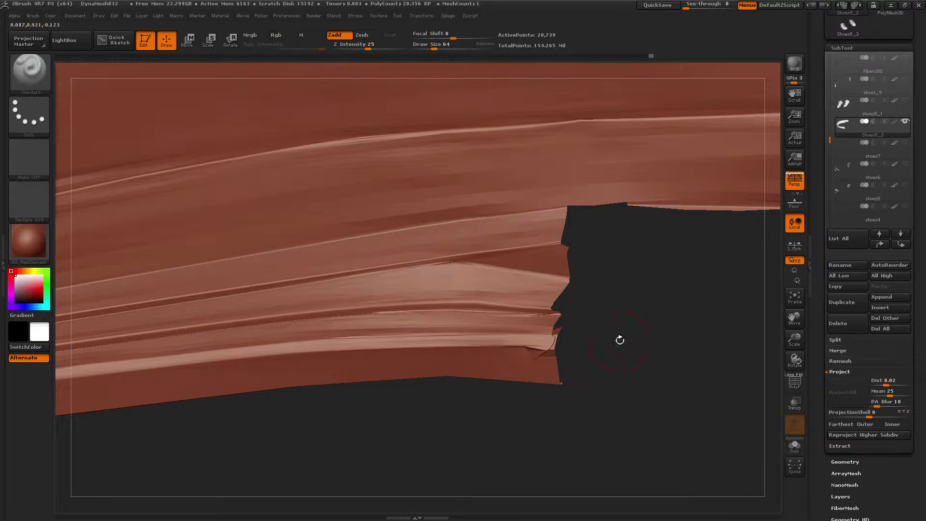
- Rework the remaining fold near the lower tip of the ridged end with Standard and Smooth strokes
mouse_move(619, 340)
left_mouse_down()
mouse_move(636, 321)
mouse_move(608, 330)
left_mouse_up()
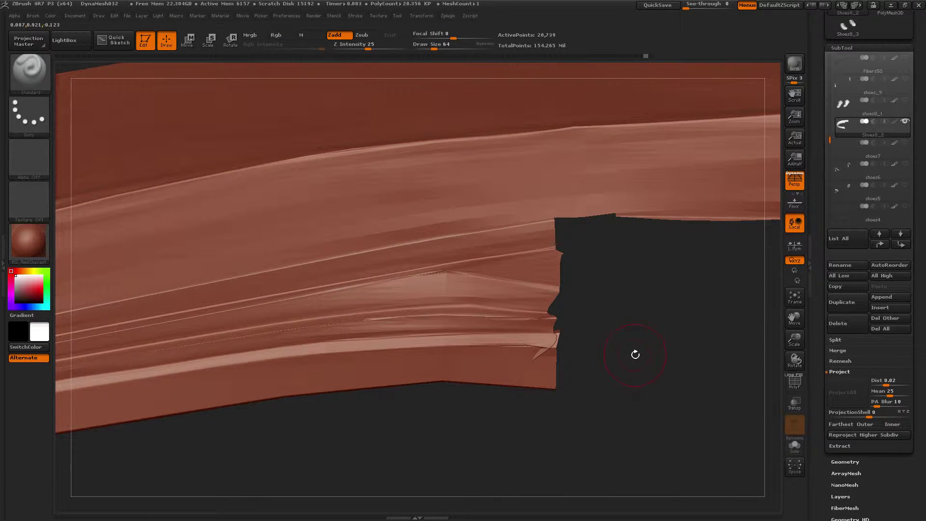
mouse_move(629, 336)
left_mouse_down()
mouse_move(586, 321)
mouse_move(523, 340)
left_mouse_up()
left_click_drag(450, 312, 553, 319)
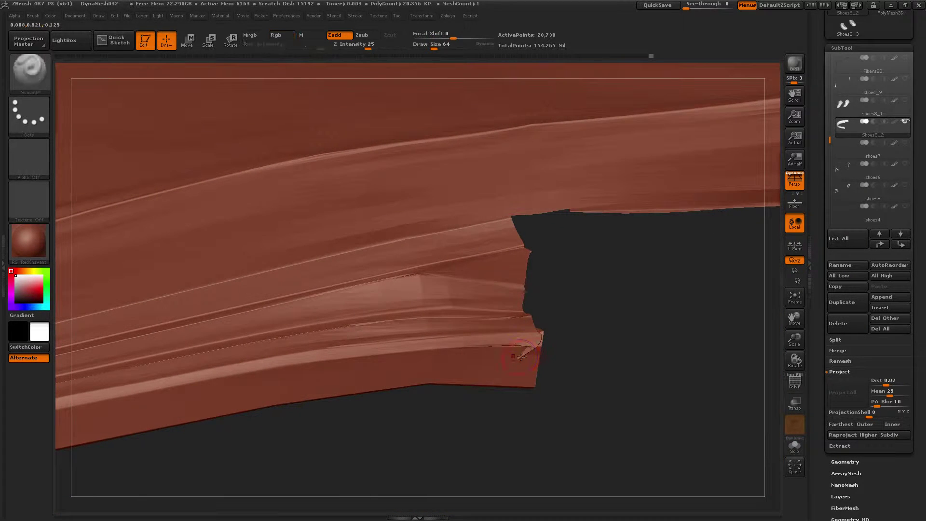
left_click_drag(526, 351, 519, 350, "shift")
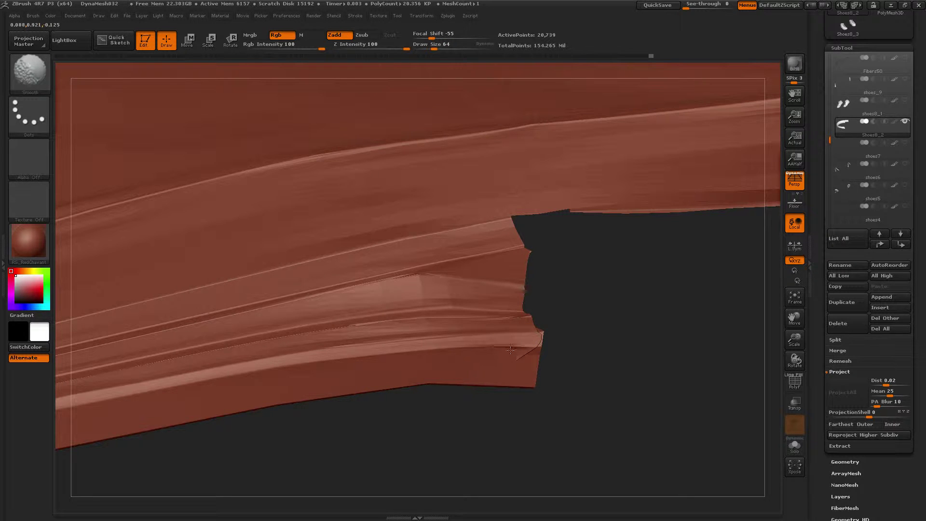
mouse_move(589, 343)
left_mouse_down()
mouse_move(571, 250)
mouse_move(549, 220)
mouse_move(550, 240)
mouse_move(520, 245)
left_mouse_up()
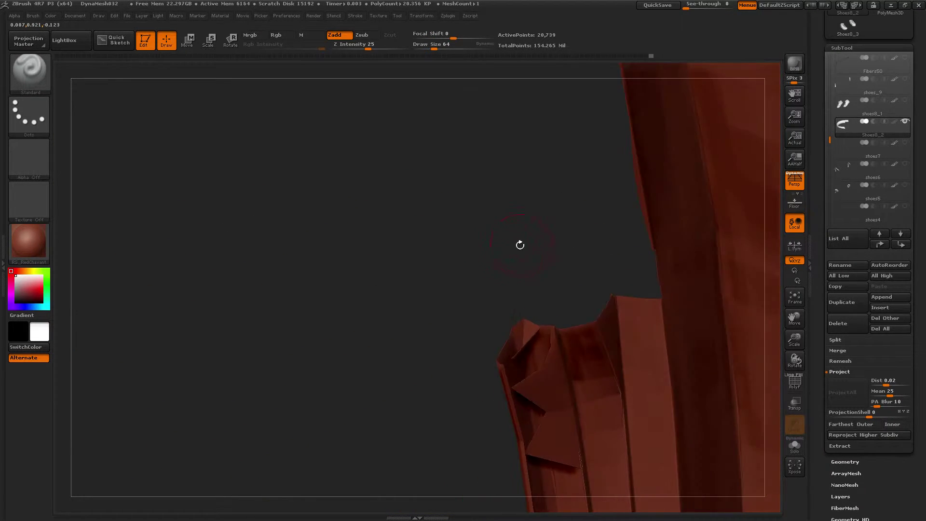
- Switch to the Move Topological brush and smooth away the jagged triangular folds inside the strip's ridged end
key("b")
key("m")
key("t")
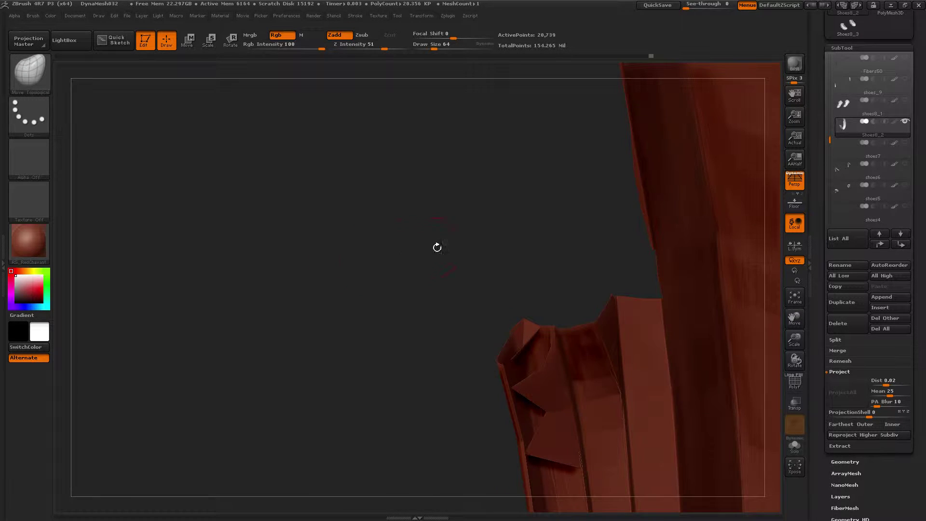
mouse_move(436, 246)
left_mouse_down()
mouse_move(501, 289)
mouse_move(595, 325)
mouse_move(532, 332)
left_mouse_up()
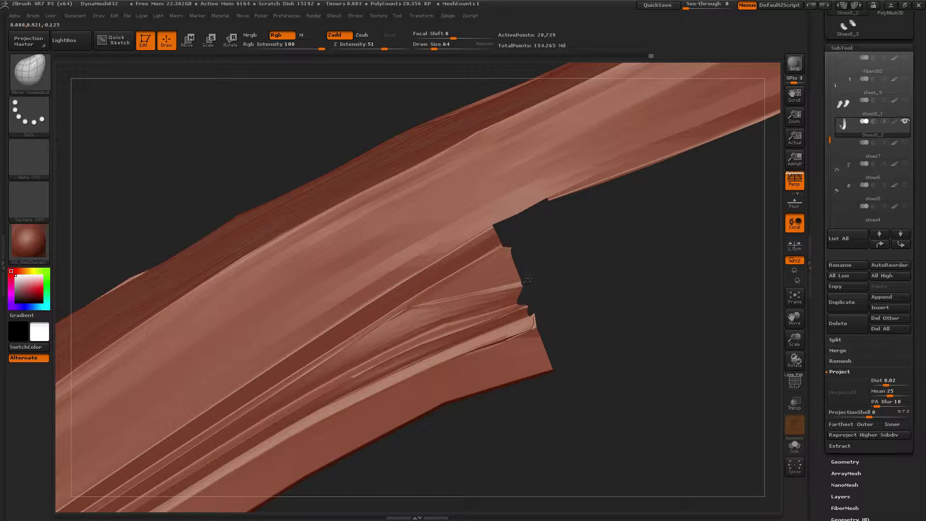
left_click_drag(589, 330, 522, 337)
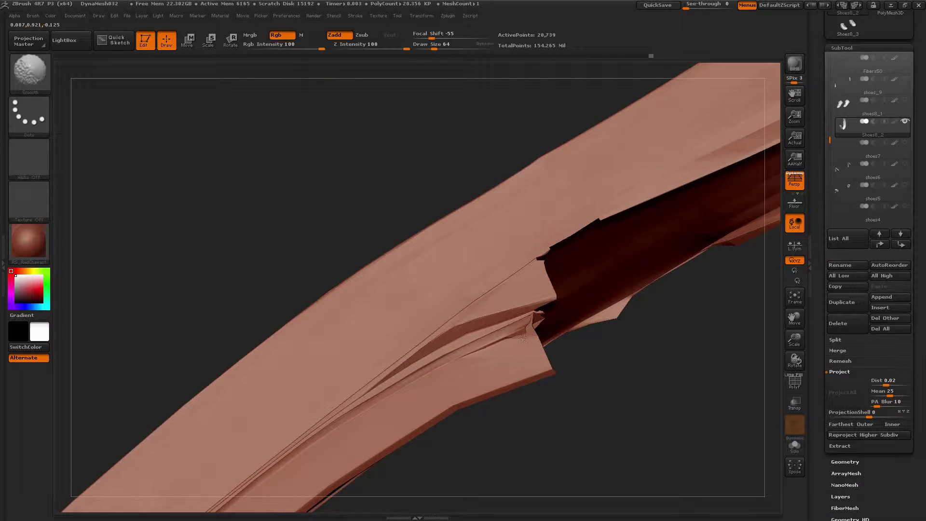
mouse_move(603, 377)
left_mouse_down()
mouse_move(535, 337)
mouse_move(564, 415)
mouse_move(566, 371)
mouse_move(543, 338)
left_mouse_up()
left_click_drag(473, 328, 491, 345)
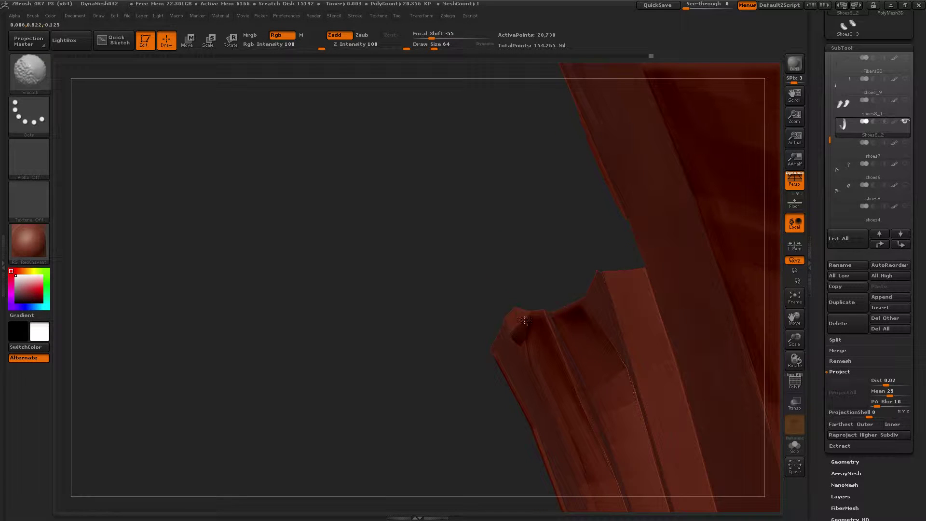
mouse_move(503, 293)
left_mouse_down()
mouse_move(492, 283)
mouse_move(667, 274)
mouse_move(631, 312)
mouse_move(601, 317)
left_mouse_up()
- Switch to the Inflat brush and work on the crease beside the lowest ridge at the strip's end, smoothing it
key("b")
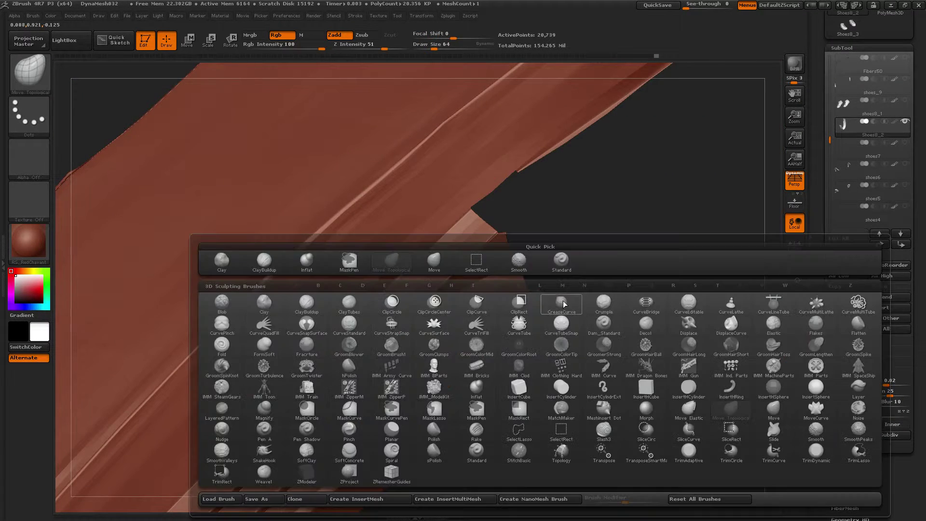
left_click(306, 261)
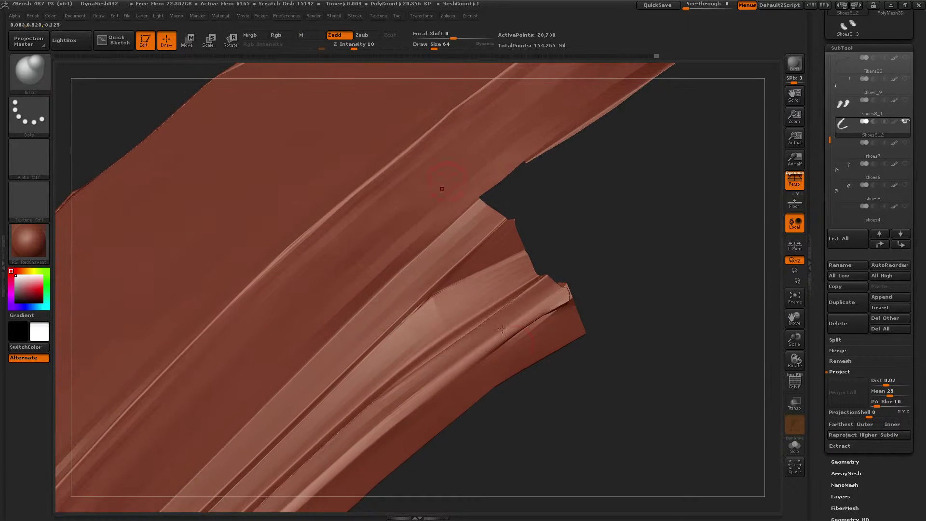
key("shift")
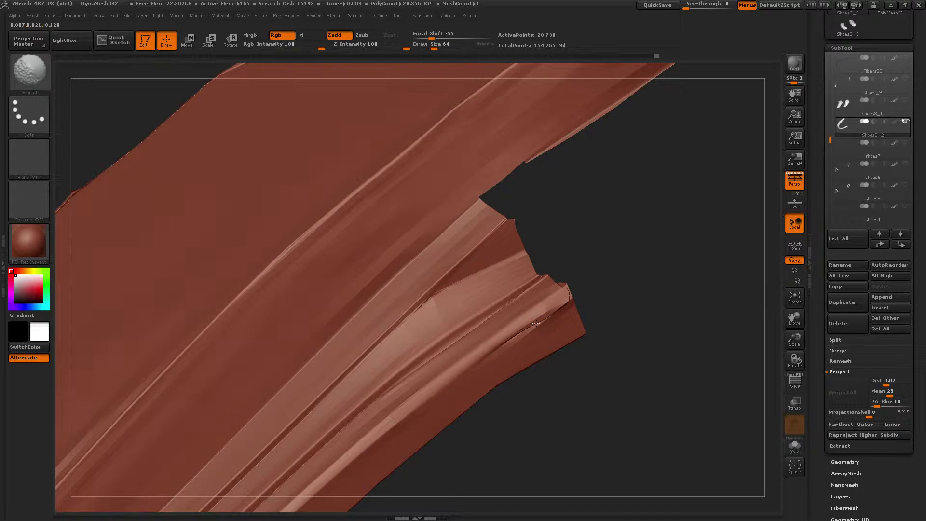
left_click_drag(614, 306, 523, 327)
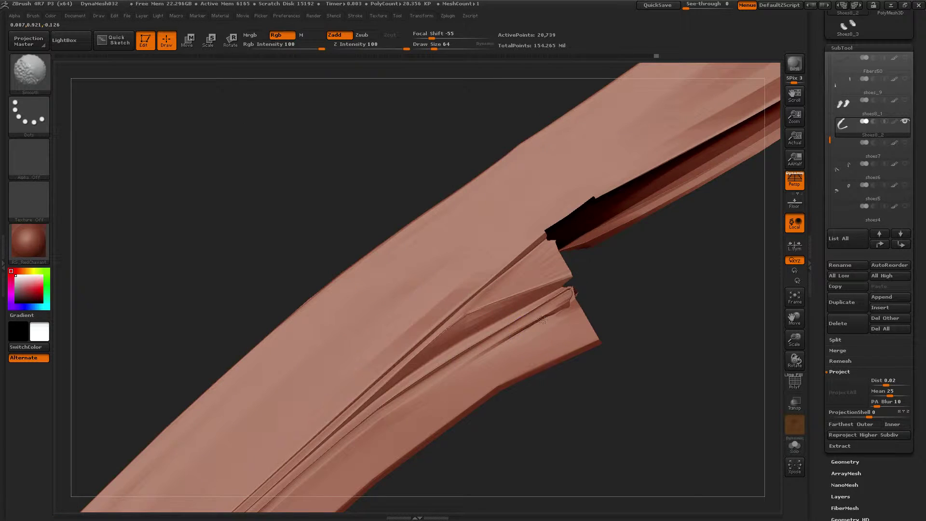
- Switch to the Clay brush and rework the crease and folded corner at the strip's end with smoothing
key("b")
left_click(257, 263)
left_click_drag(288, 225, 321, 242)
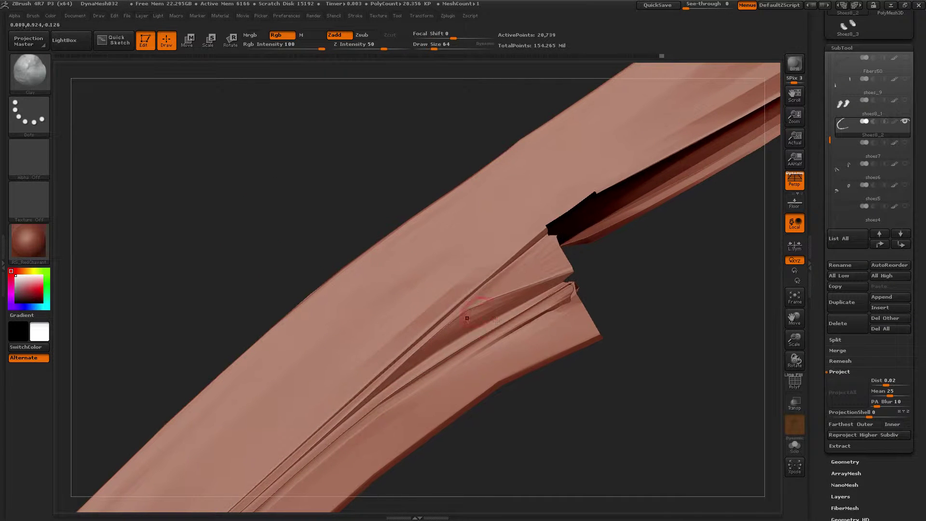
key("shift")
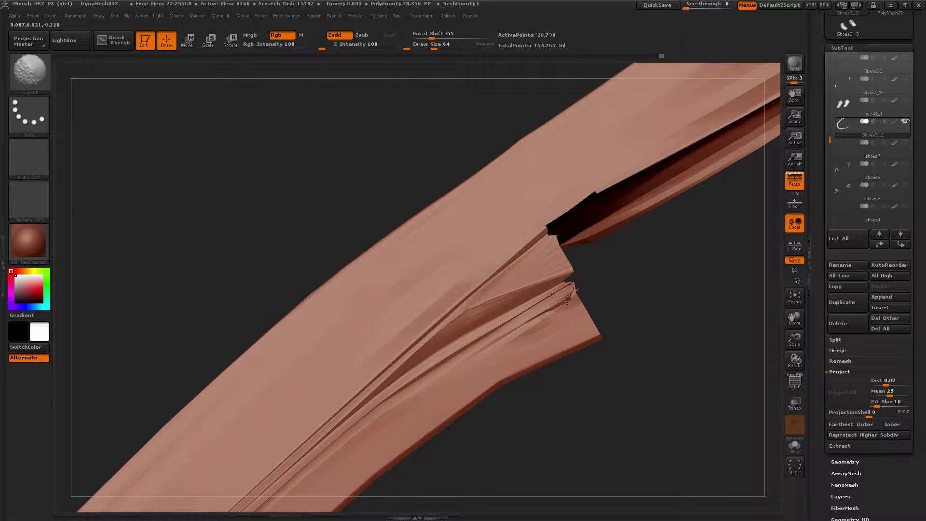
left_click_drag(622, 290, 512, 290)
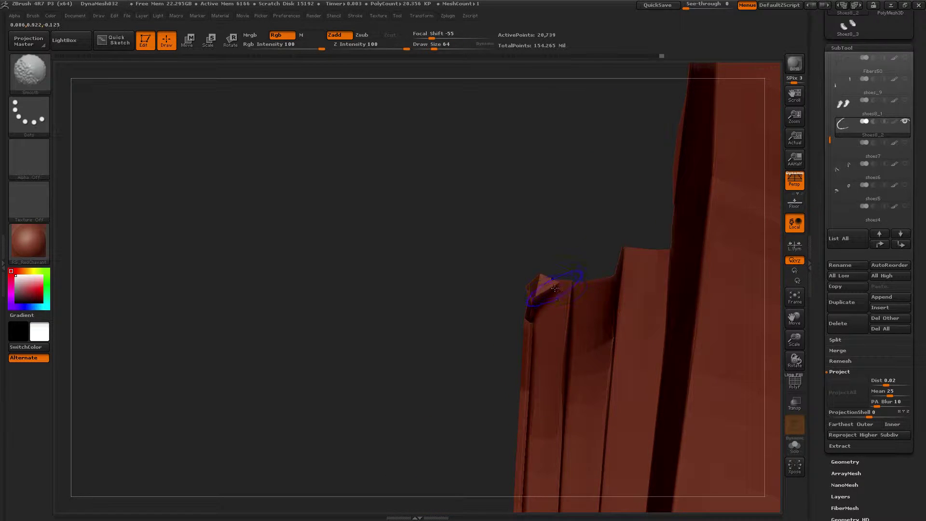
left_click_drag(565, 250, 562, 299, "shift")
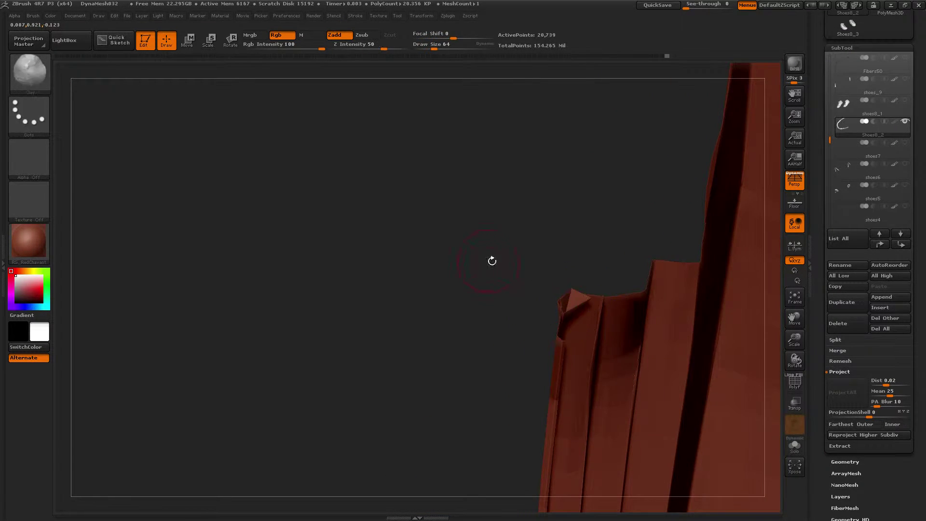
left_click_drag(492, 260, 672, 346, "shift")
- Switch to the Standard brush and rework the folded corner at the tip of the strip's ridged end with smoothing
key("b")
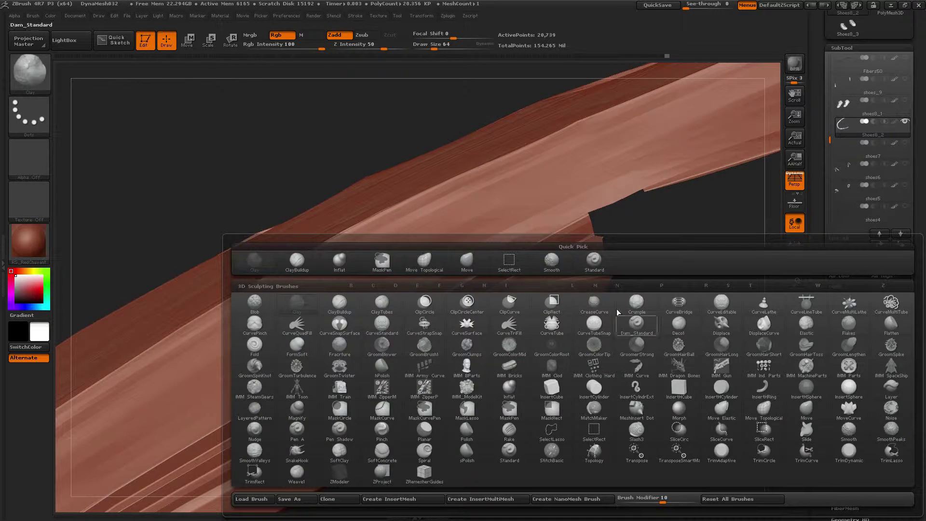
key("s")
key("t")
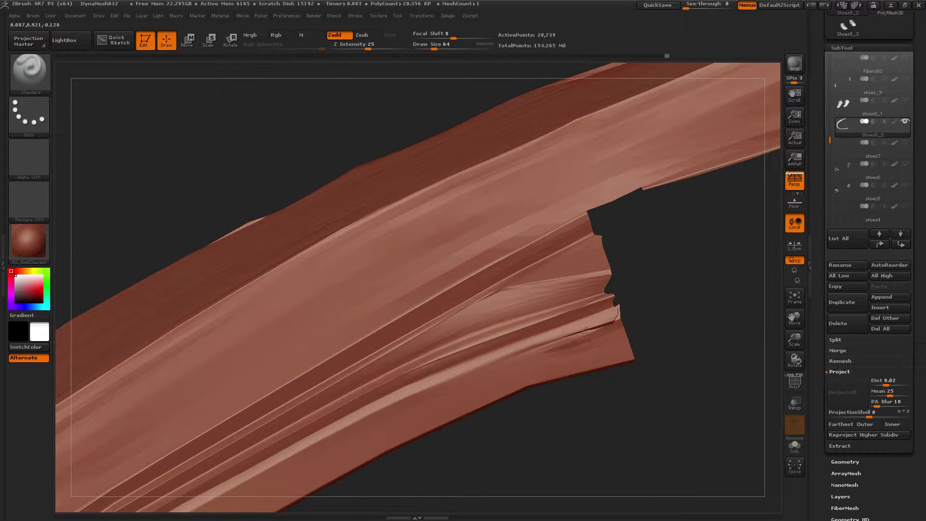
mouse_move(583, 330)
left_mouse_down()
mouse_move(569, 275)
mouse_move(548, 242)
mouse_move(533, 287)
mouse_move(552, 235)
mouse_move(555, 249)
left_mouse_up()
key("shift")
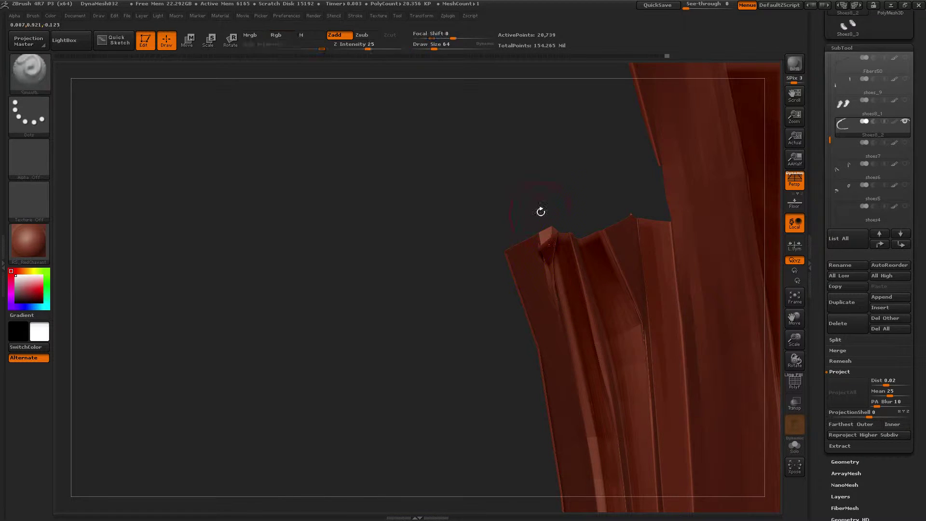
mouse_move(540, 211)
left_mouse_down()
mouse_move(537, 231)
mouse_move(552, 226)
left_mouse_up()
key("shift")
key("shift")
mouse_move(548, 190)
left_mouse_down()
mouse_move(573, 279)
mouse_move(554, 291)
mouse_move(575, 341)
mouse_move(539, 248)
left_mouse_up()
- Drop the strip two subdivision levels, smooth the ridged end, and refine its corner fold one level higher
key("shift+d")
key("shift+d")
key("shift")
key("shift")
left_click_drag(624, 324, 470, 222)
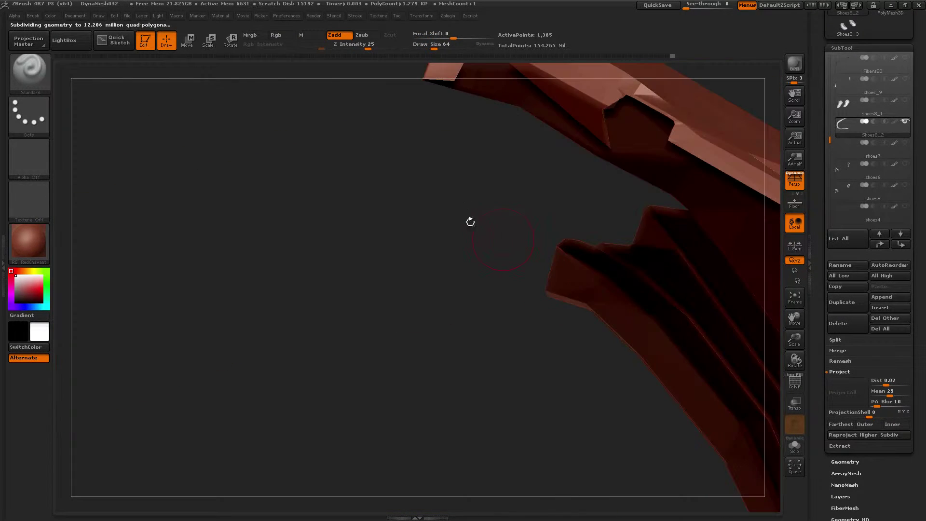
mouse_move(525, 240)
left_mouse_down()
mouse_move(535, 249)
mouse_move(584, 247)
mouse_move(572, 204)
left_mouse_up()
key("shift")
key("shift")
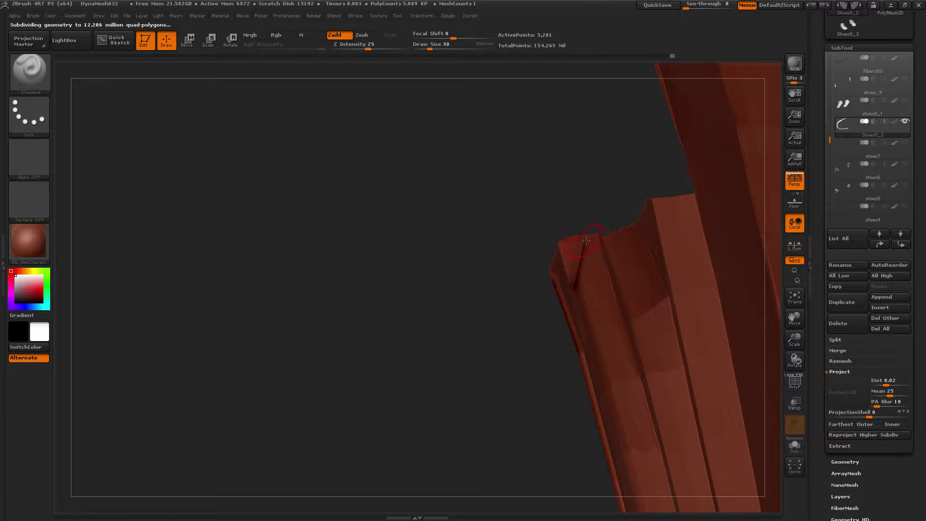
key("shift")
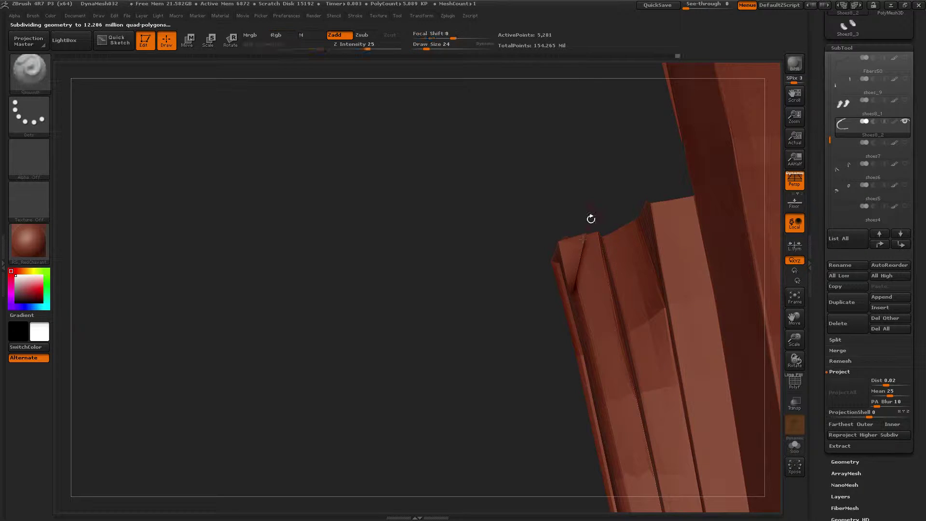
- Nudge the corner of the ridged end with Move Topological and touch up its fold using the Standard brush at draw size 24
key("b")
left_click(429, 234)
left_click_drag(581, 236, 586, 237)
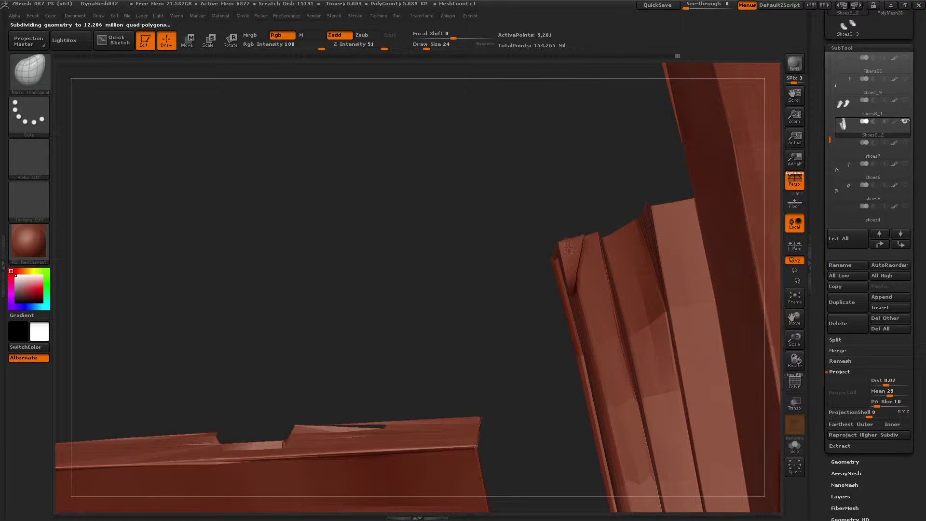
left_click_drag(512, 220, 540, 193)
key("b")
mouse_move(607, 261)
left_mouse_down()
mouse_move(602, 251)
mouse_move(560, 289)
left_mouse_up()
left_click(601, 252)
left_click_drag(635, 282, 502, 252)
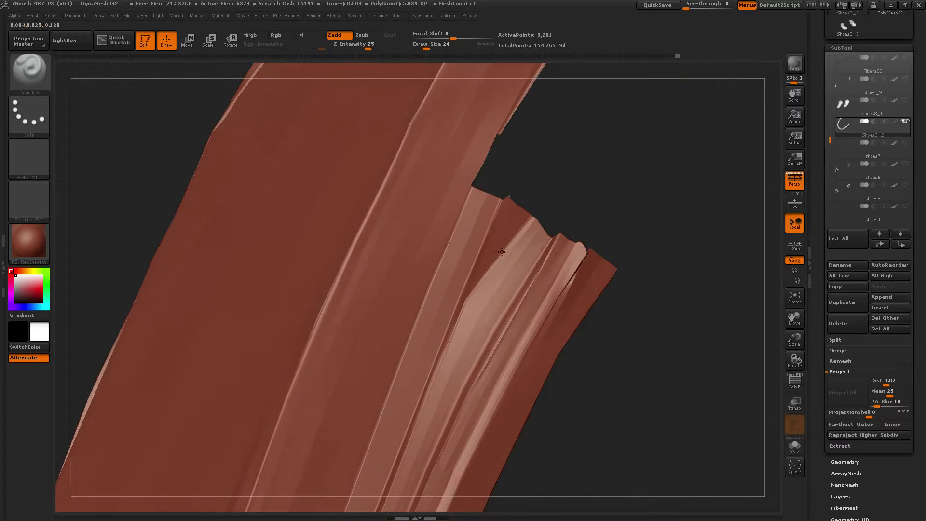
- Raise the mesh to its highest subdivision level, reveal the hidden shoe parts and turn on Solo mode
left_click_drag(640, 251, 676, 256)
key("ctrl+d")
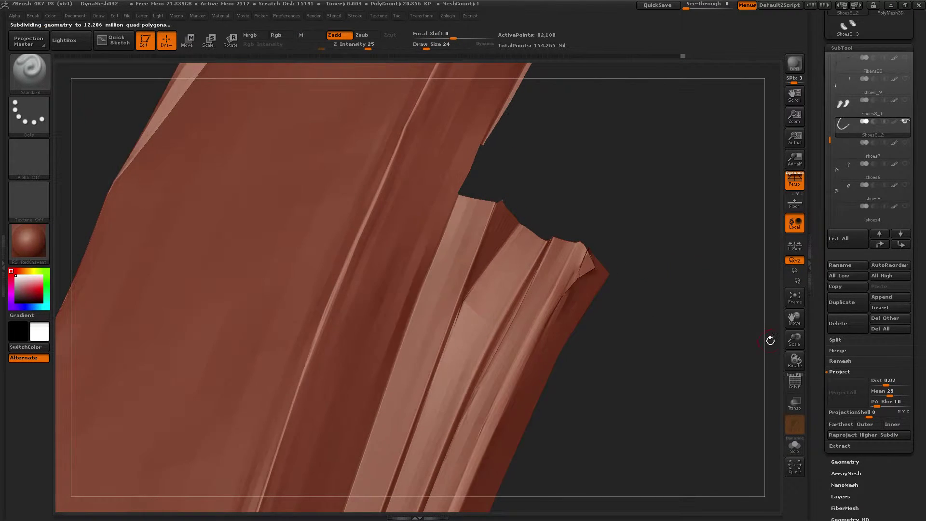
key("ctrl+d")
left_click_drag(791, 335, 678, 203)
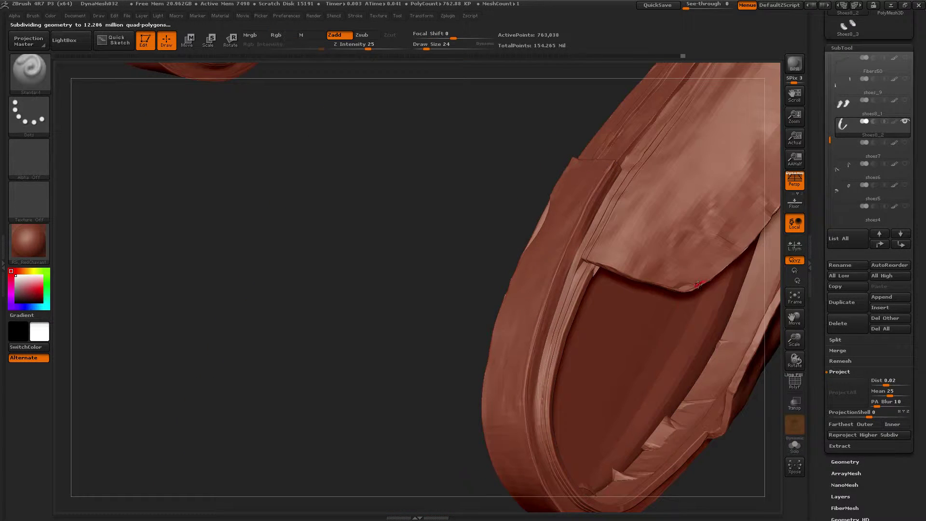
left_click_drag(479, 237, 461, 339)
left_click_drag(777, 395, 793, 434)
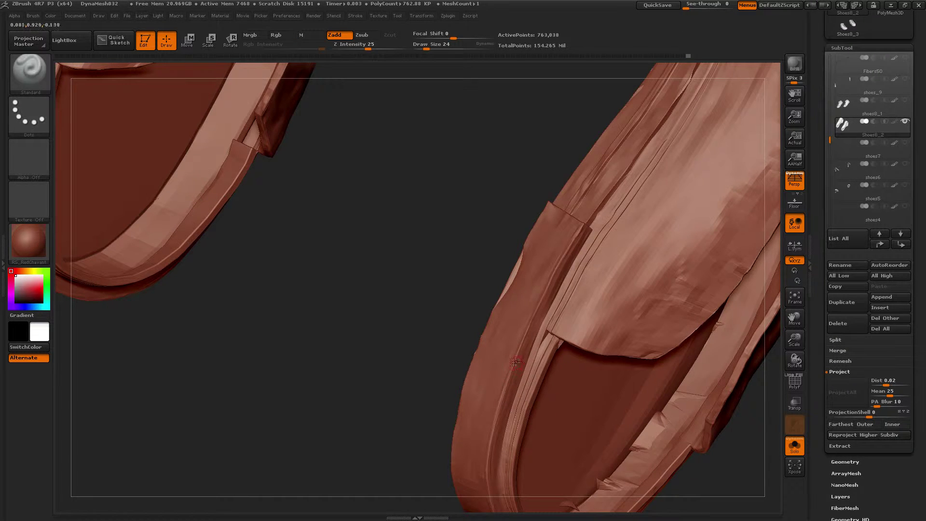
- Isolate the toe strip, drop it one subdivision level and smooth the thin spike at its open end
left_click(509, 343, "ctrl+shift")
left_click_drag(449, 207, 541, 240)
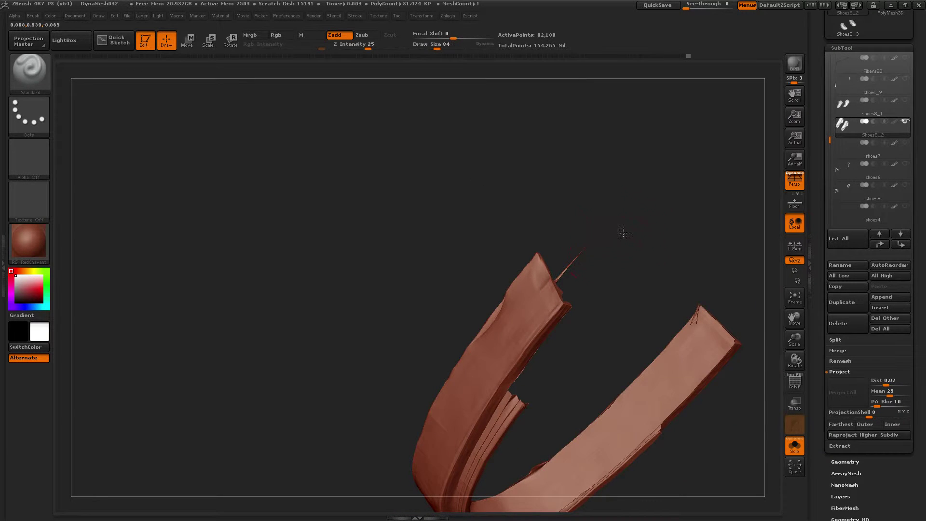
mouse_move(623, 233)
left_mouse_down()
mouse_move(581, 253)
mouse_move(593, 238)
mouse_move(578, 258)
left_mouse_up()
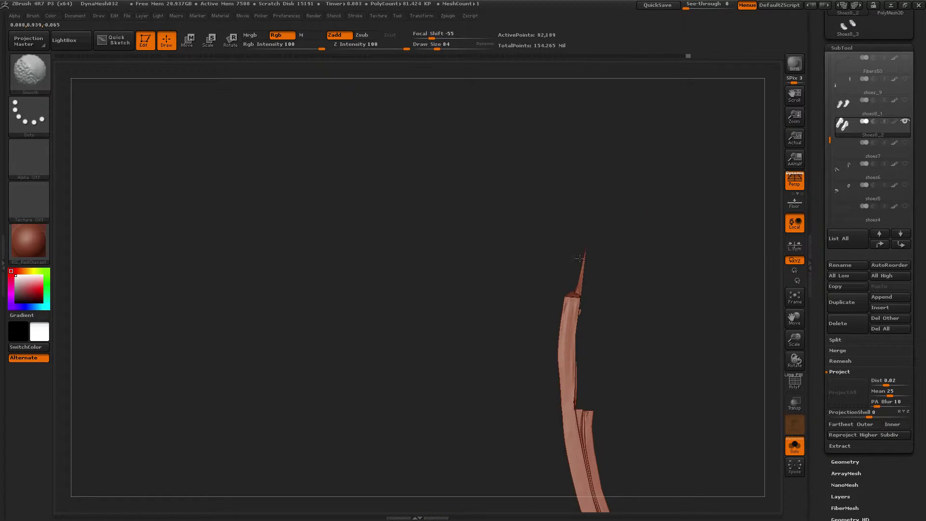
key("shift+d")
mouse_move(612, 222)
left_mouse_down()
mouse_move(584, 245)
mouse_move(583, 265)
mouse_move(612, 242)
left_mouse_up()
key("shift")
- Switch to Move Topological, push the spike back into the strip's end edge and smooth the crease around it
key("b")
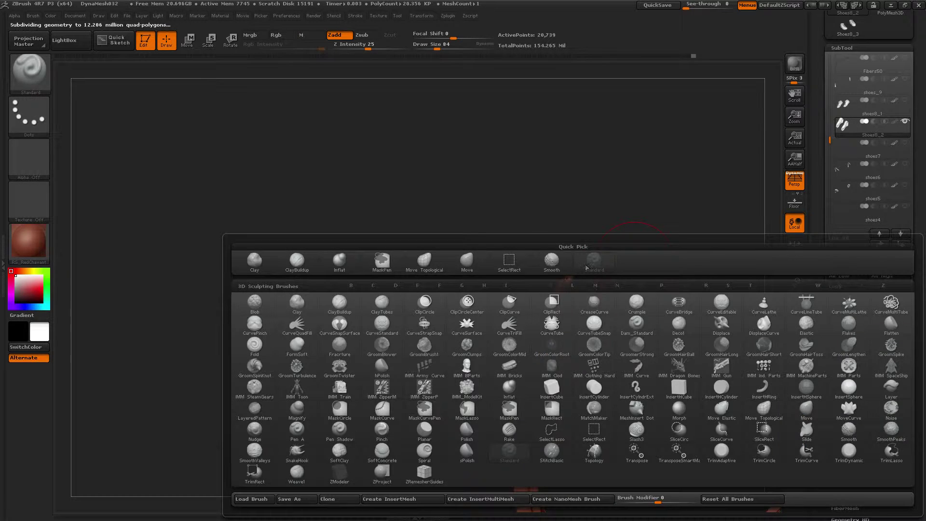
left_click(466, 261)
key("b")
left_click(373, 260)
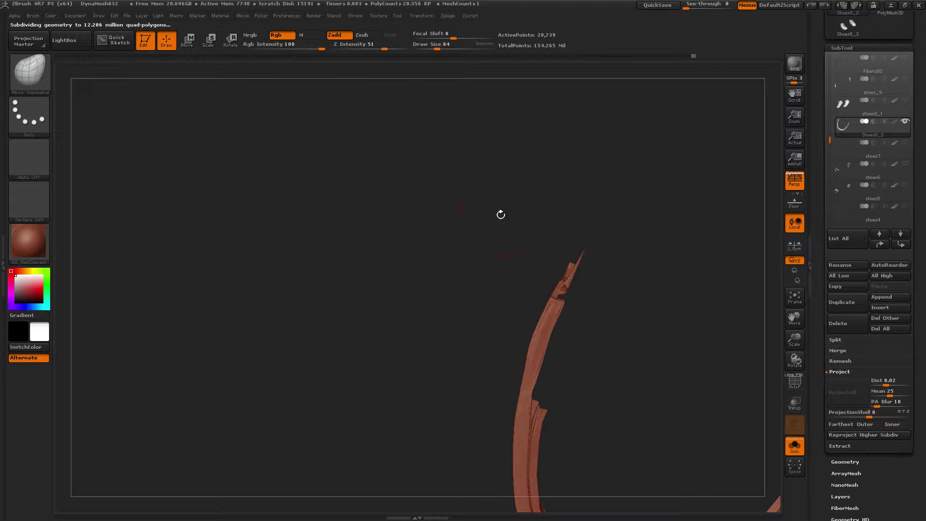
left_click_drag(501, 215, 624, 262)
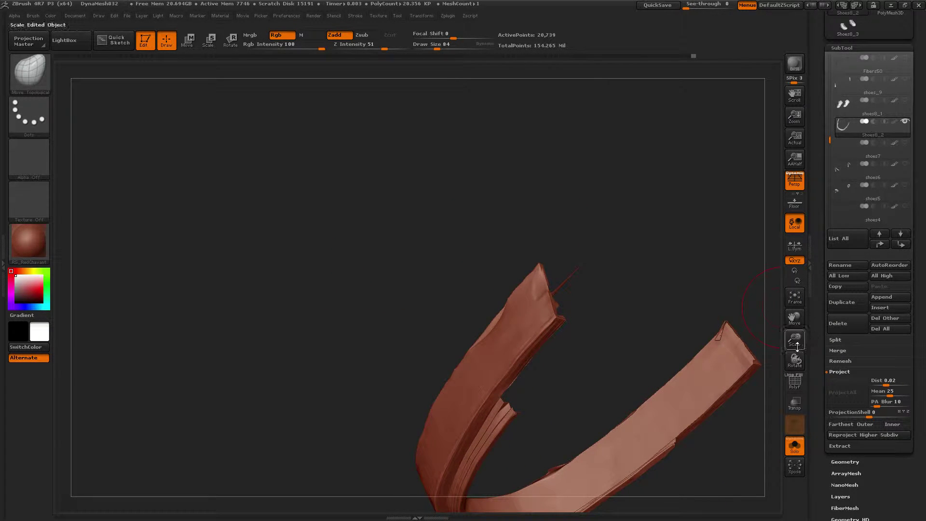
left_click_drag(797, 341, 797, 366)
left_click_drag(647, 301, 609, 268)
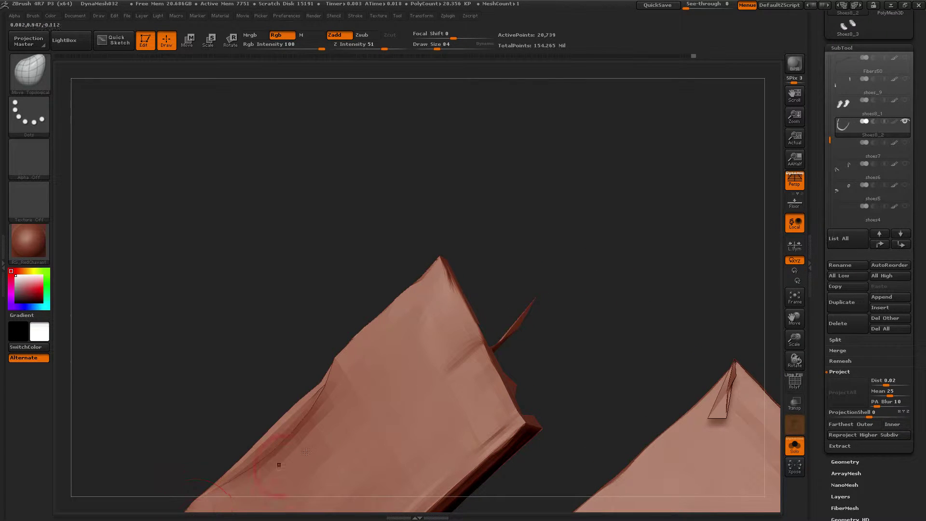
left_click_drag(591, 325, 561, 238)
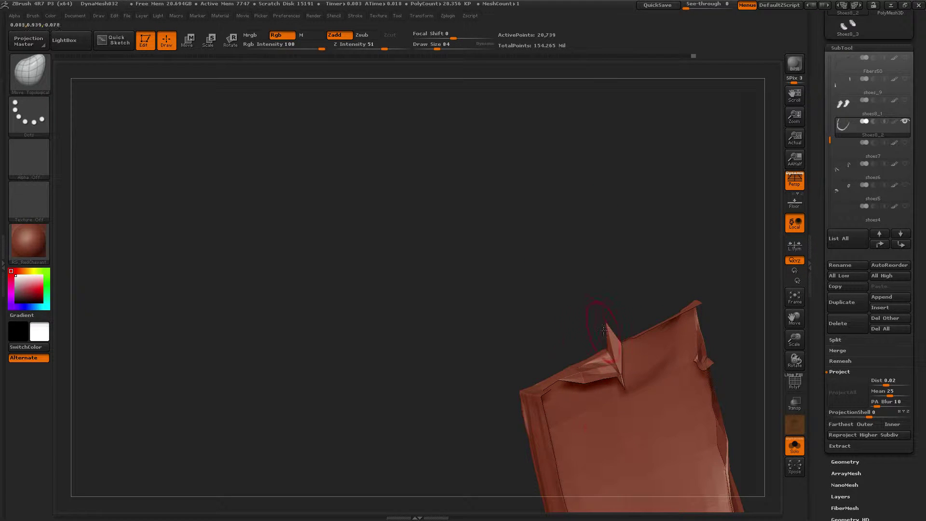
mouse_move(600, 314)
left_mouse_down()
mouse_move(593, 290)
mouse_move(598, 300)
left_mouse_up()
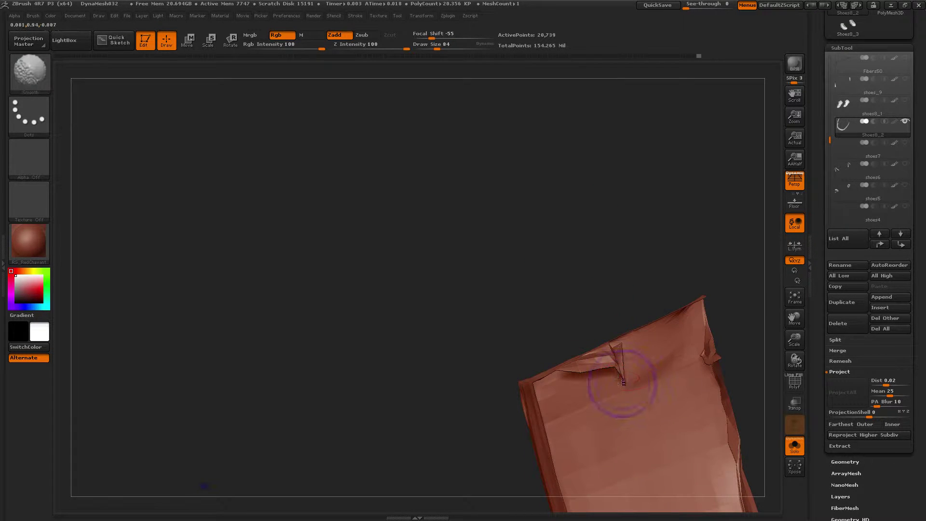
left_click_drag(622, 385, 606, 361, "shift")
- Try flattening the raised peak on the strip's end with Move Topological at draw size 72, and undo the last strokes
mouse_move(589, 309)
left_mouse_down()
mouse_move(577, 277)
mouse_move(653, 267)
mouse_move(585, 319)
mouse_move(602, 371)
left_mouse_up()
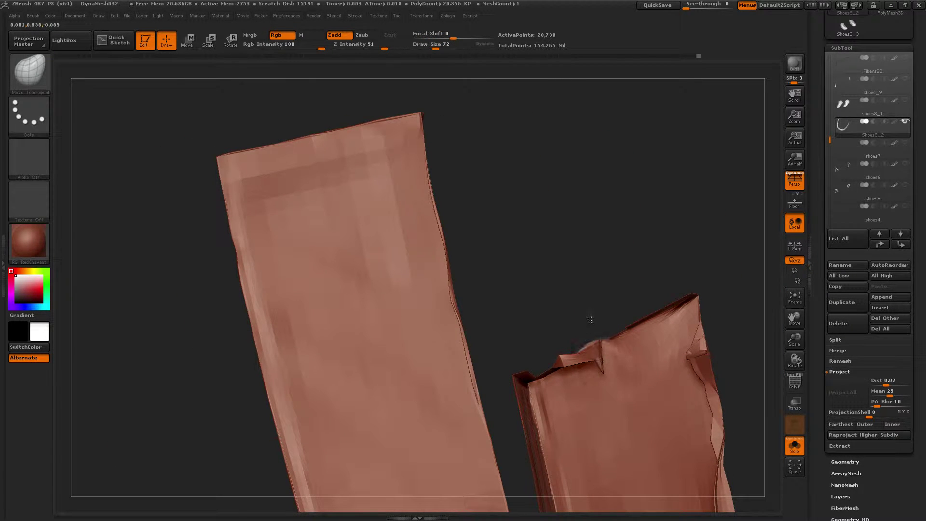
key("ctrl+z")
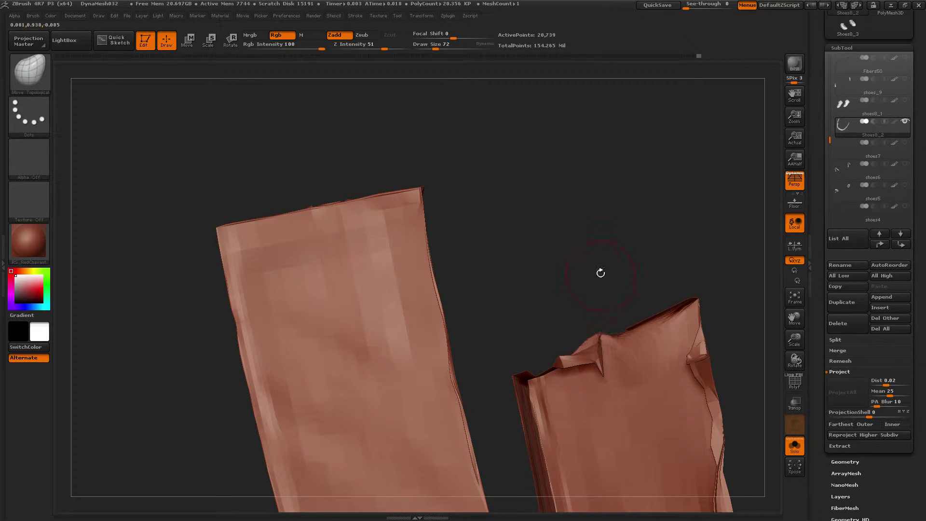
key("ctrl+z")
key("ctrl+z")
key("ctrl+z")
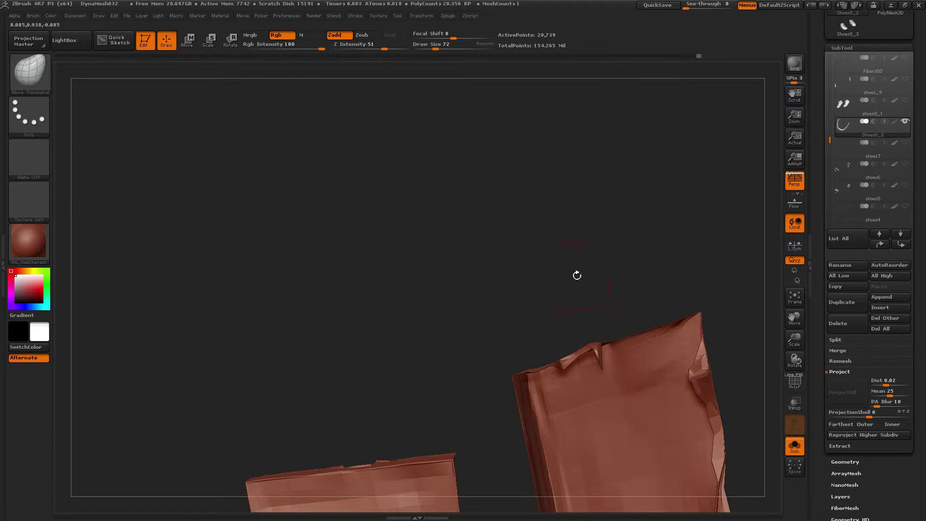
- Smooth the torn notch along the strip's end edge and the crumpled side edge from several angles
left_click_drag(577, 275, 622, 299)
left_click_drag(584, 348, 628, 318, "shift")
mouse_move(627, 284)
left_mouse_down()
mouse_move(622, 248)
mouse_move(586, 263)
left_mouse_up()
left_click_drag(594, 351, 562, 364, "shift")
left_click_drag(550, 289, 593, 309)
mouse_move(626, 228)
left_mouse_down()
mouse_move(620, 275)
mouse_move(626, 191)
left_mouse_up()
mouse_move(612, 336)
left_mouse_down("shift")
mouse_move(647, 349)
mouse_move(717, 429)
left_mouse_up("shift")
left_click_drag(663, 212, 631, 279)
left_click_drag(625, 358, 620, 369)
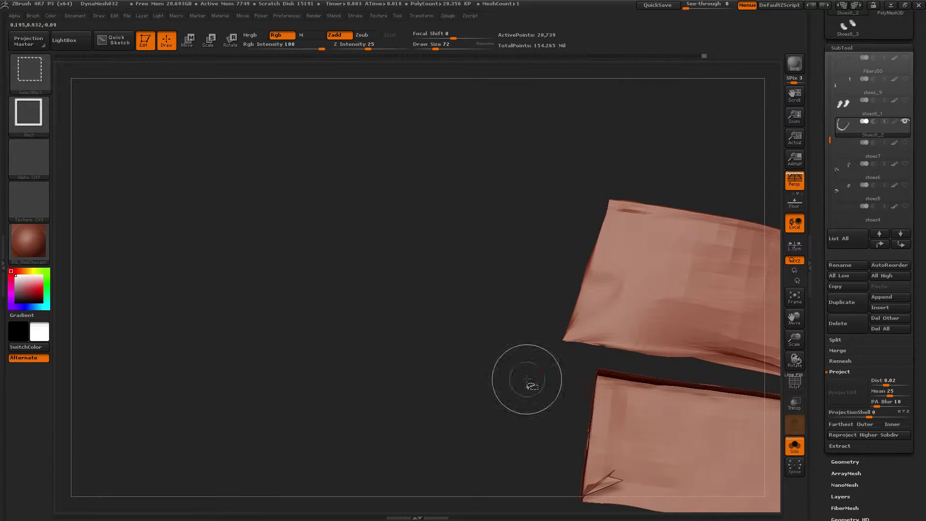
- Reveal the complete shoes and smooth the strip's end where it overlaps the sole band
left_click(535, 384, "ctrl+shift")
left_click_drag(796, 341, 762, 299)
left_click_drag(666, 321, 658, 343, "shift")
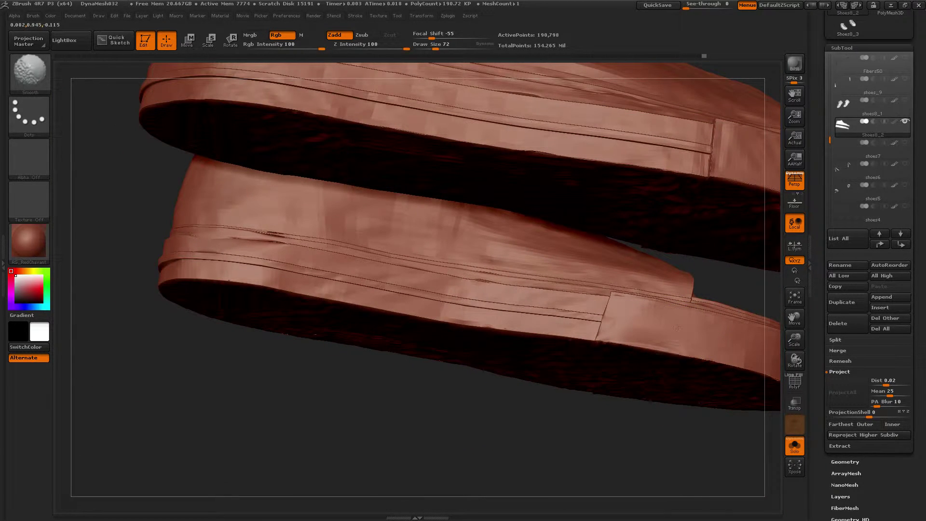
mouse_move(545, 400)
left_mouse_down()
mouse_move(558, 436)
mouse_move(589, 397)
mouse_move(582, 382)
mouse_move(537, 397)
mouse_move(665, 405)
mouse_move(757, 381)
left_mouse_up()
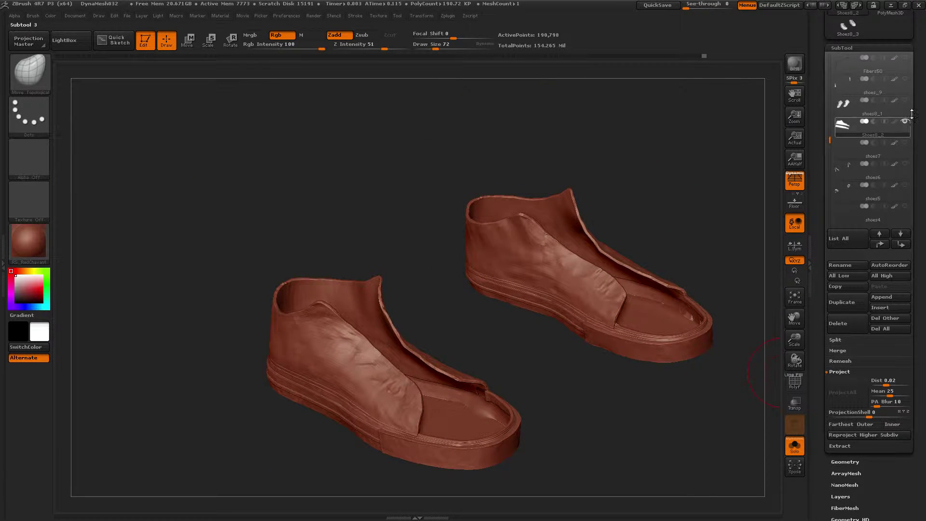
- Save the ZTool, checking the existing high-poly version 5 file in the project folder
key("ctrl+s")
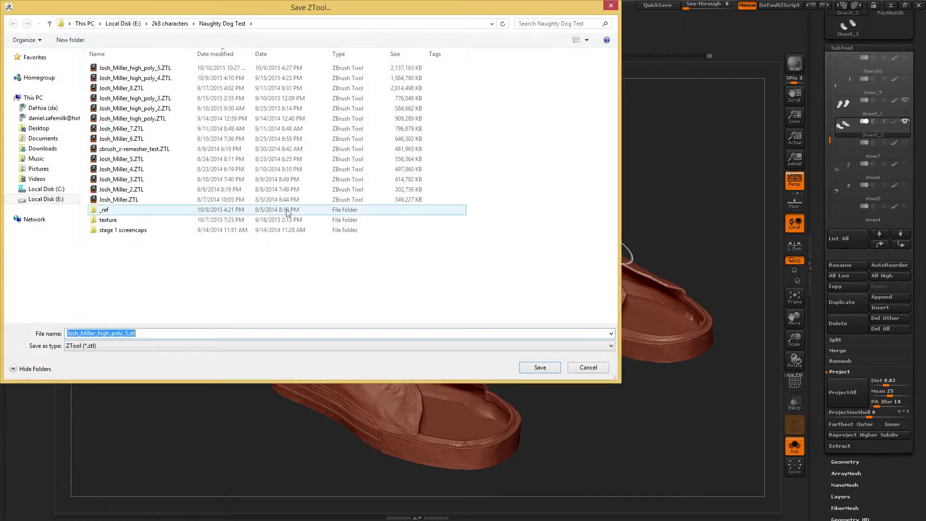
left_click(173, 68)
left_click(174, 68)
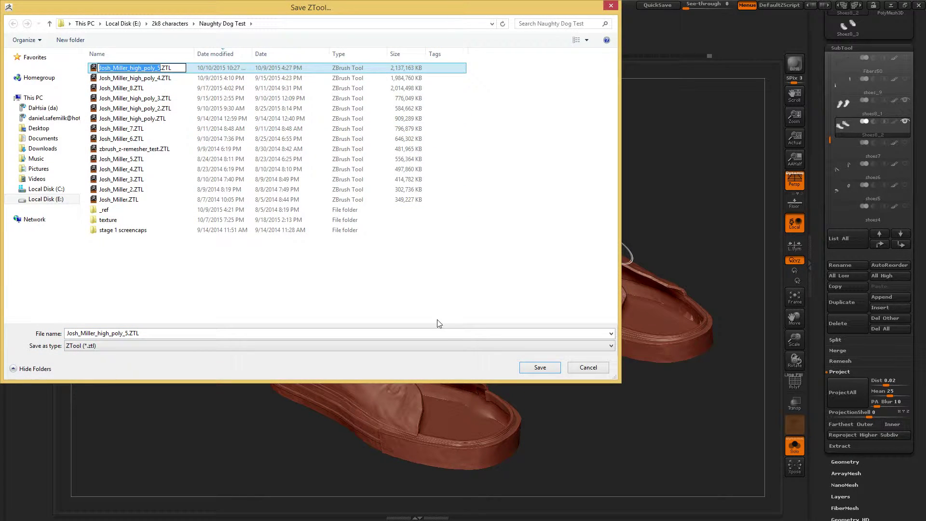
double_click(213, 68)
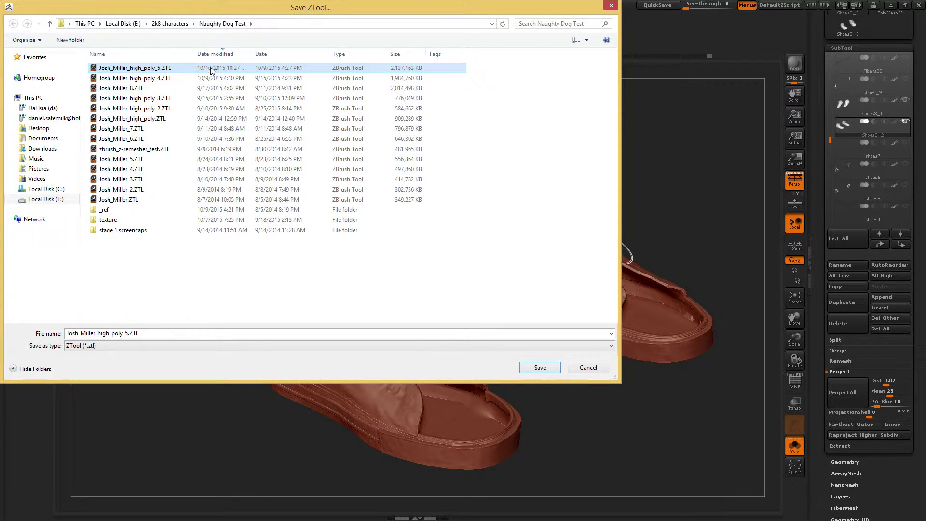
left_click(489, 258)
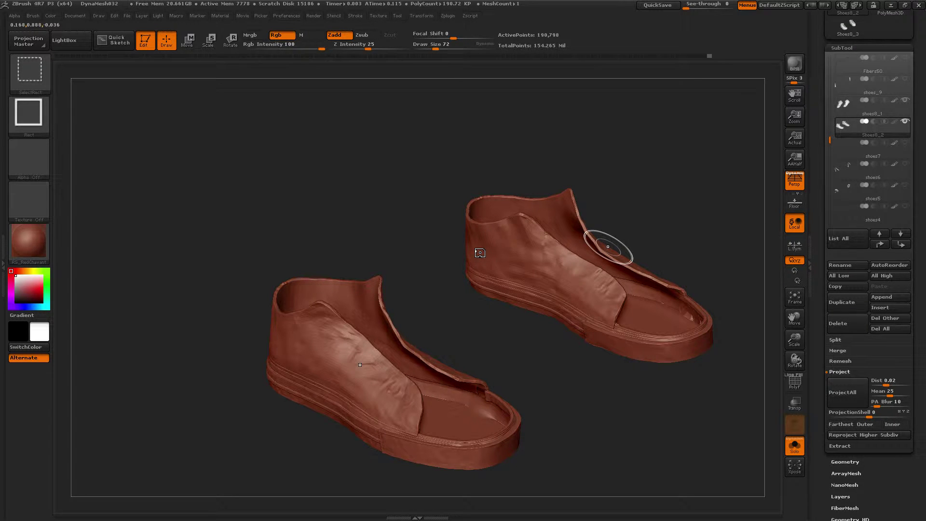
key("ctrl+s")
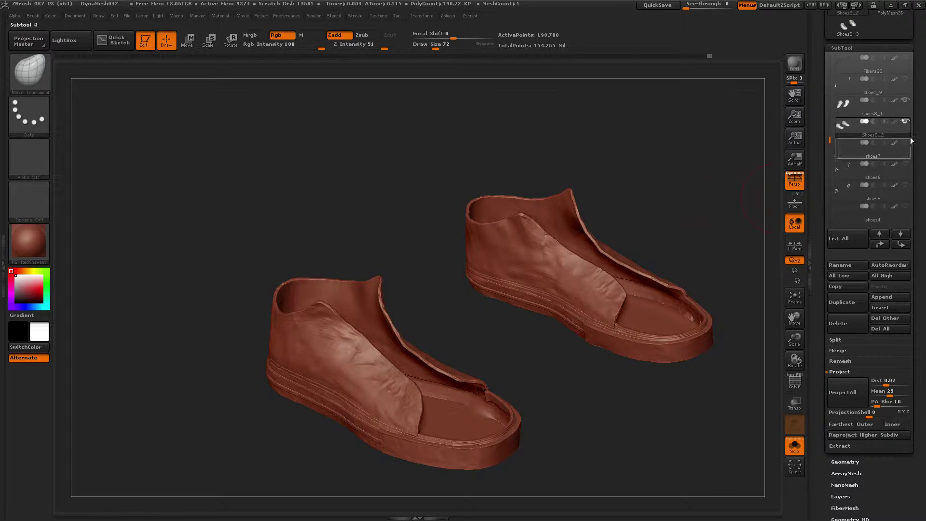
- Project the detail of the visible shoes8_1 subtool onto Shoes8_2 with ProjectAll, using Dist 0.02, Mean 25 and PA Blur 10
mouse_move(843, 158)
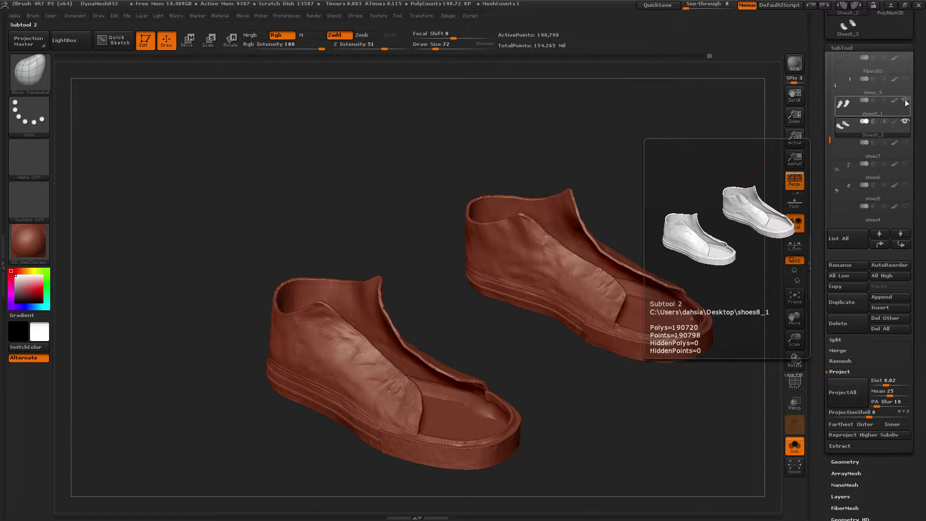
scroll(848, 234, "down", 3)
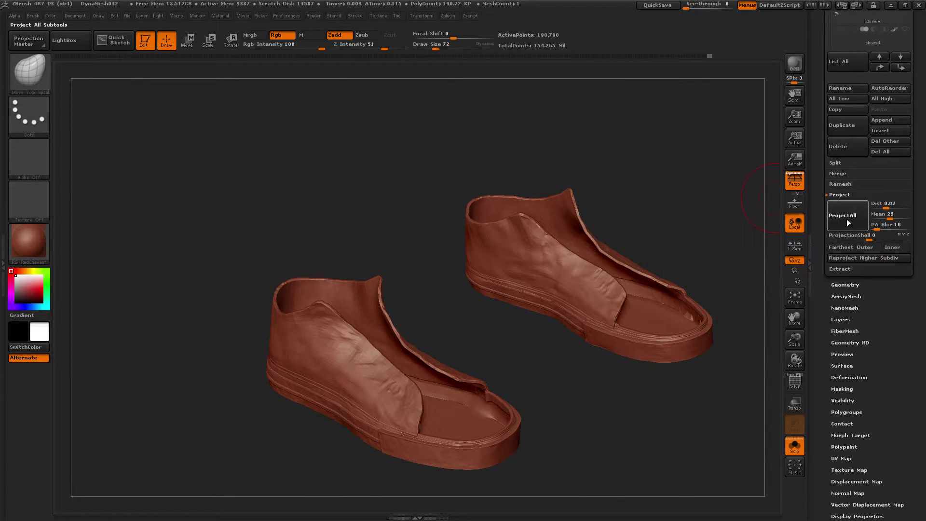
left_click(843, 215)
left_click(738, 241)
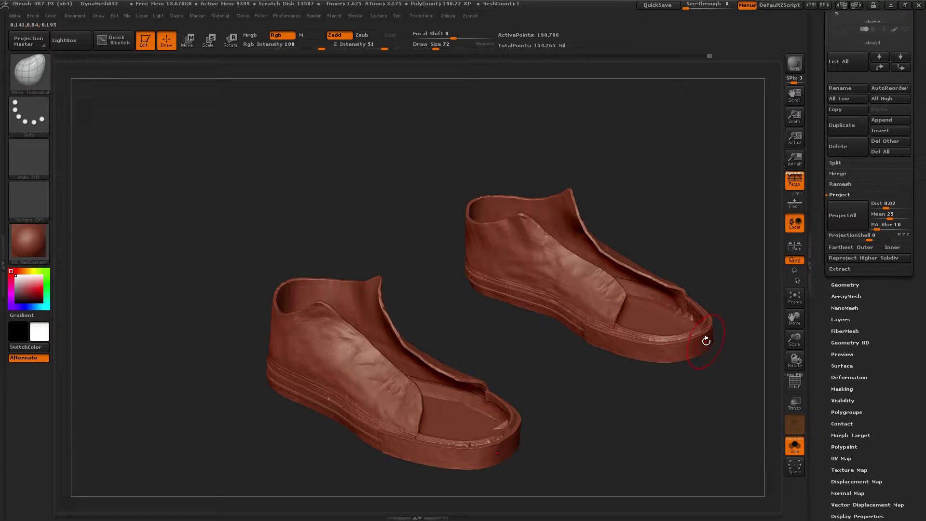
- Check the projected shoes from their outer side and raise Shoes8_2 to the next subdivision level
left_click_drag(645, 409, 637, 294)
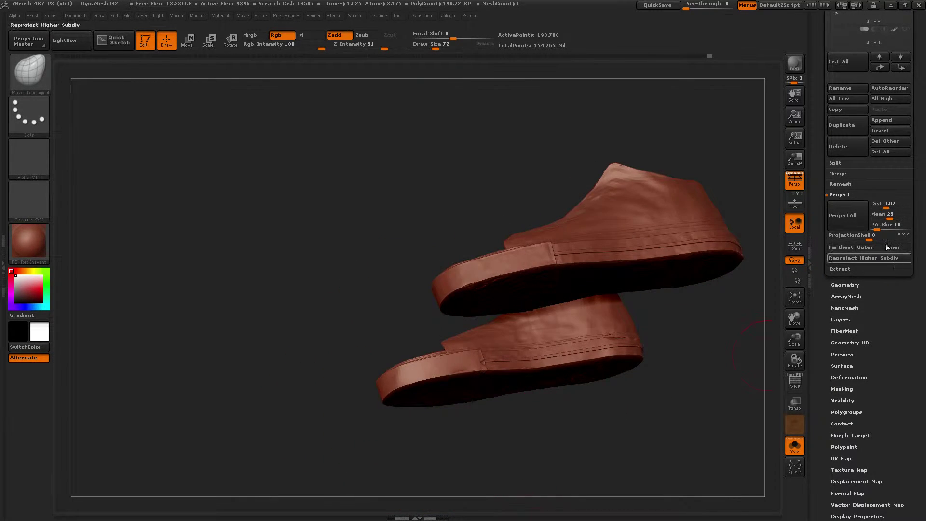
mouse_move(821, 149)
left_mouse_down()
mouse_move(821, 235)
mouse_move(822, 162)
left_mouse_up()
key("d")
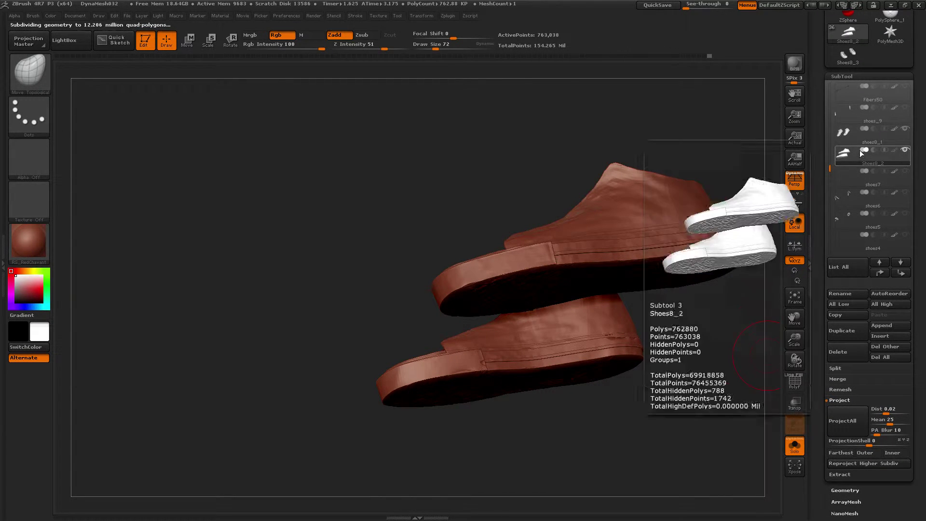
- Try ProjectAll with shoes8_1 as the active subtool, and undo the projection
left_click(857, 140)
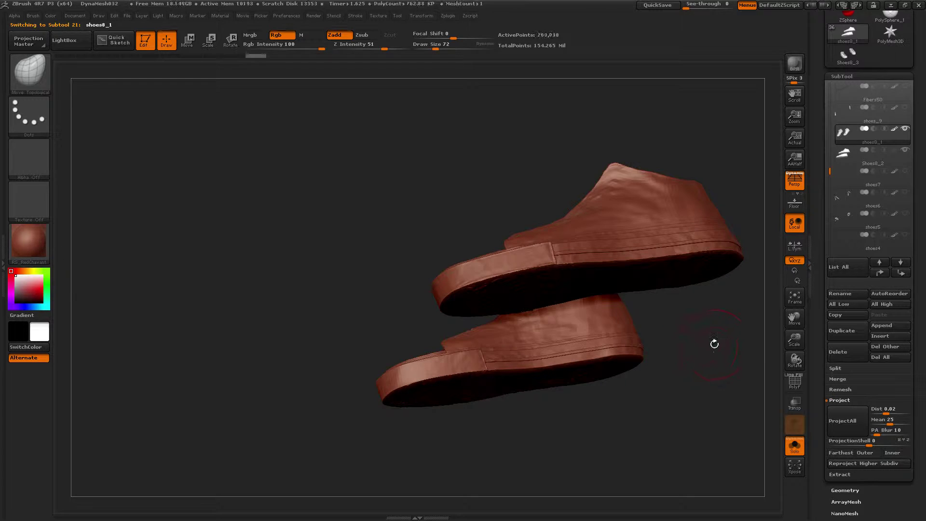
left_click_drag(715, 343, 699, 328)
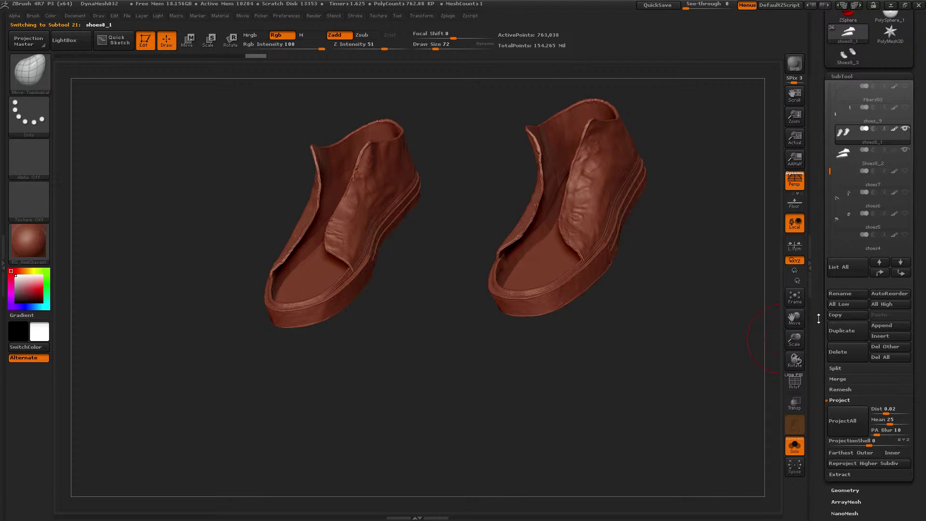
left_click_drag(819, 318, 819, 86)
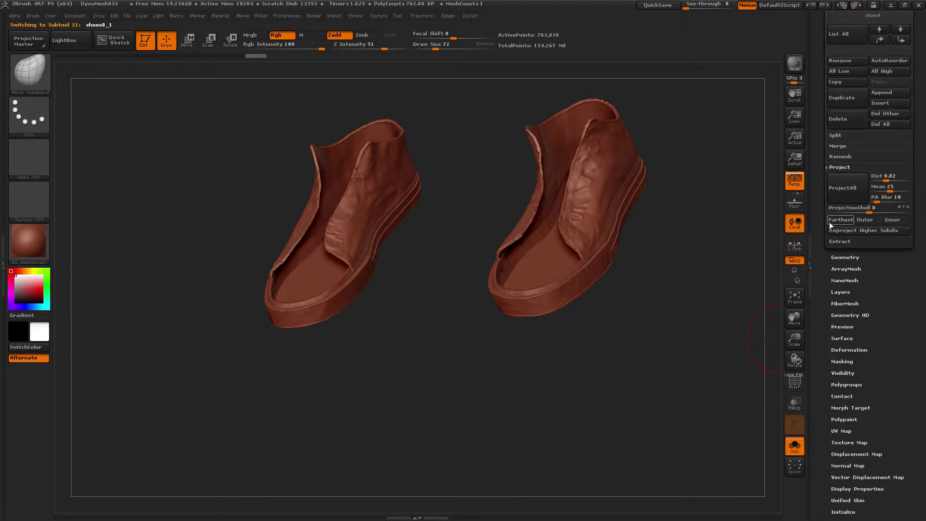
left_click(840, 184)
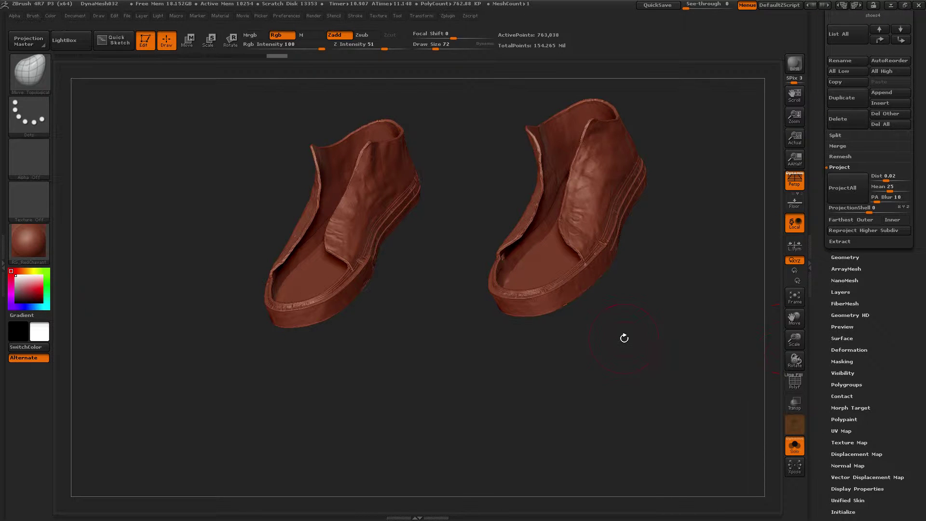
left_click_drag(675, 319, 648, 324)
left_click_drag(817, 122, 829, 181)
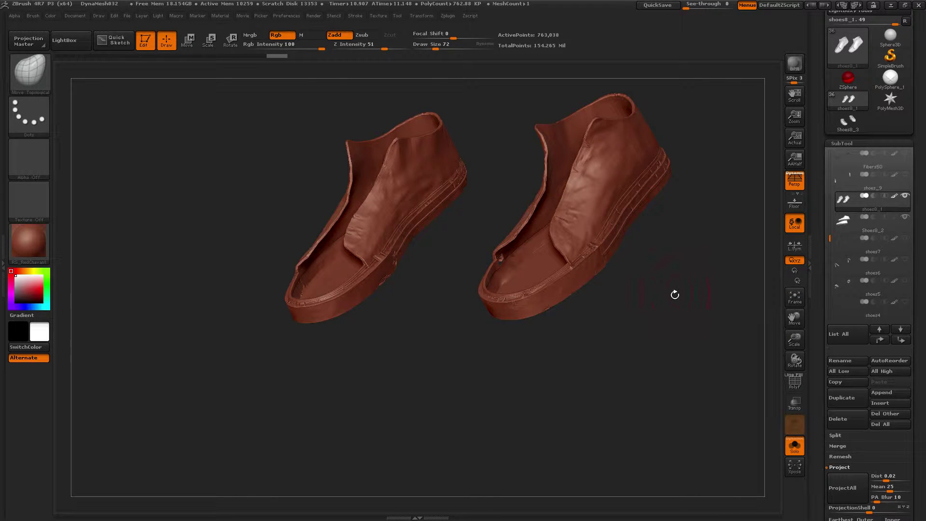
key("ctrl")
- Make Shoes8_2 the active subtool and project the shoes8_1 detail onto it with ProjectAll, without transferring PolyPaint
key("alt+Down")
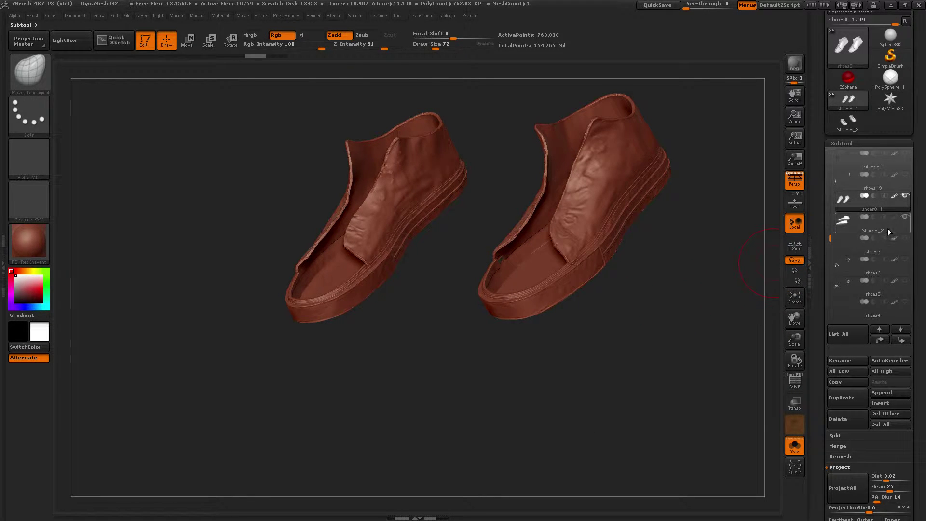
scroll(825, 256, "down", 5)
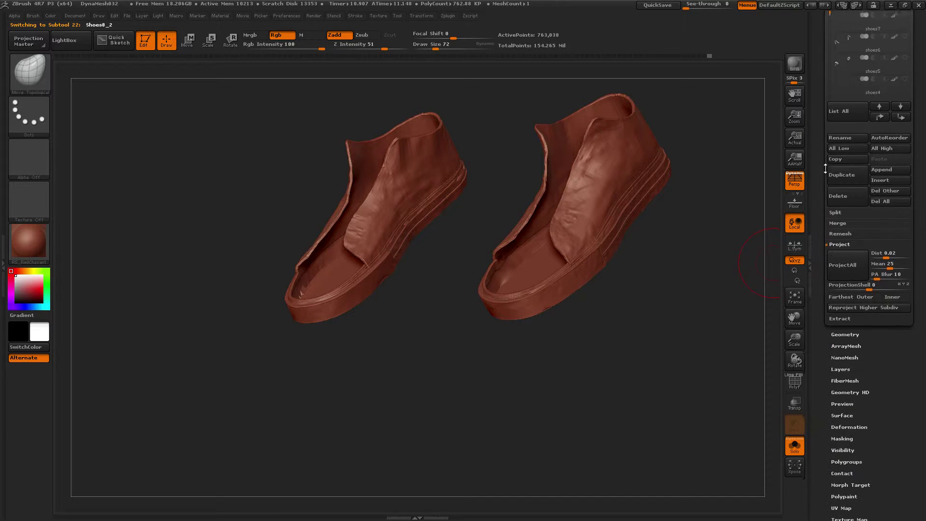
left_click(838, 258)
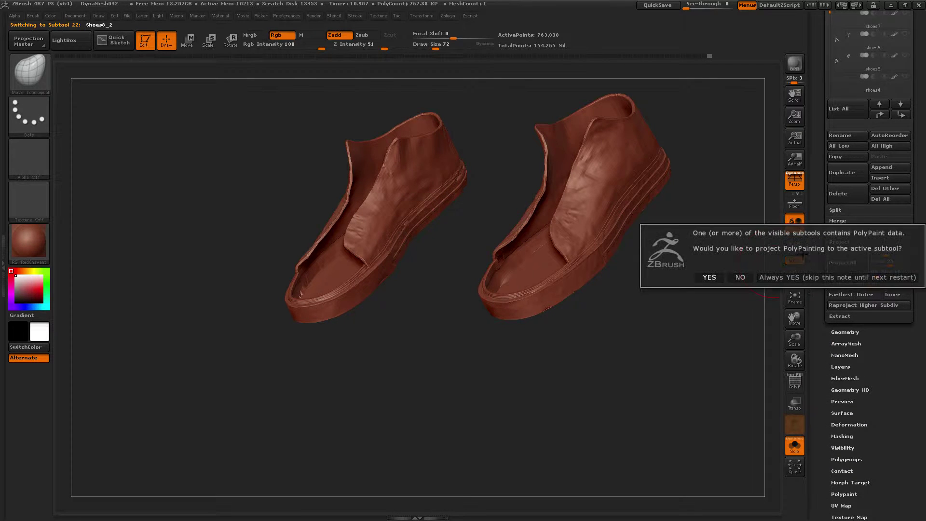
left_click(740, 278)
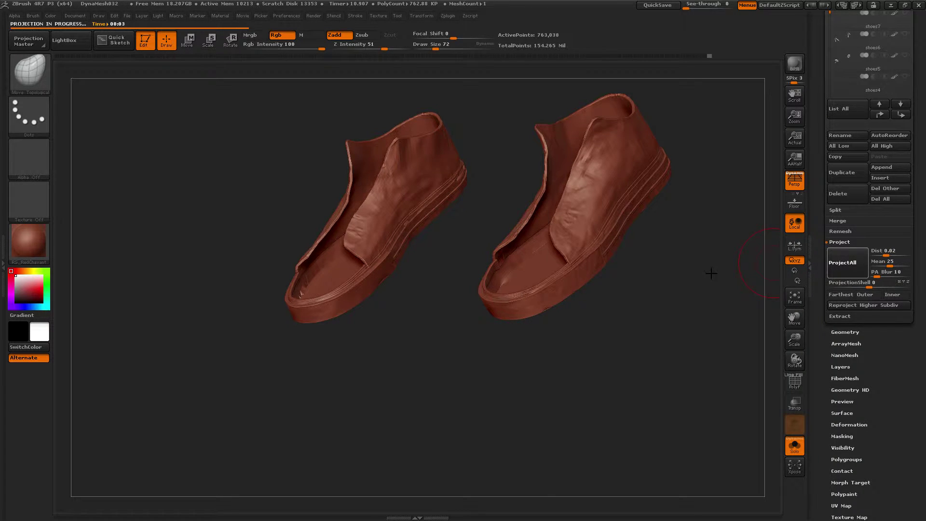
mouse_move(513, 403)
left_mouse_down()
mouse_move(496, 413)
mouse_move(517, 421)
left_mouse_up()
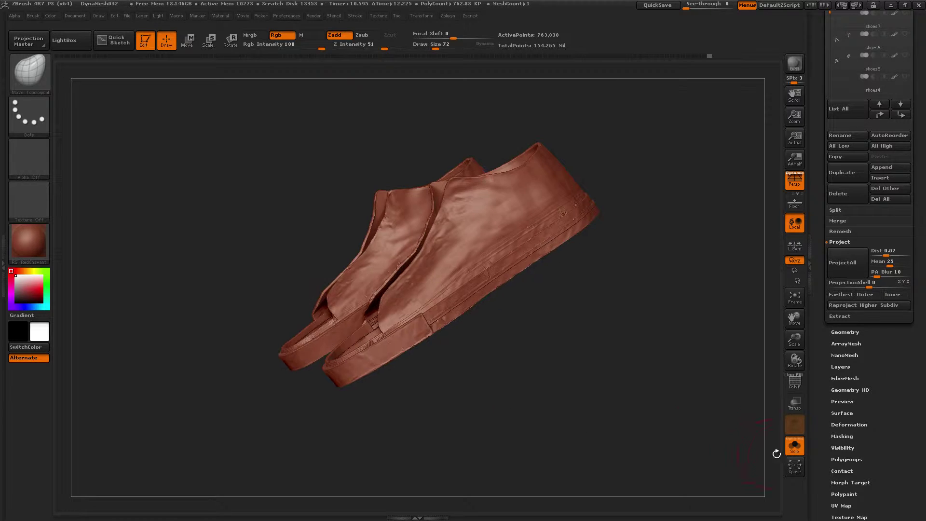
- Turn off Solo, hide shoes8_1 so only Shoes8_2 shows, and inspect the projection artifacts with Draw Size reduced to 24
left_click(794, 445)
left_click_drag(582, 377, 647, 365)
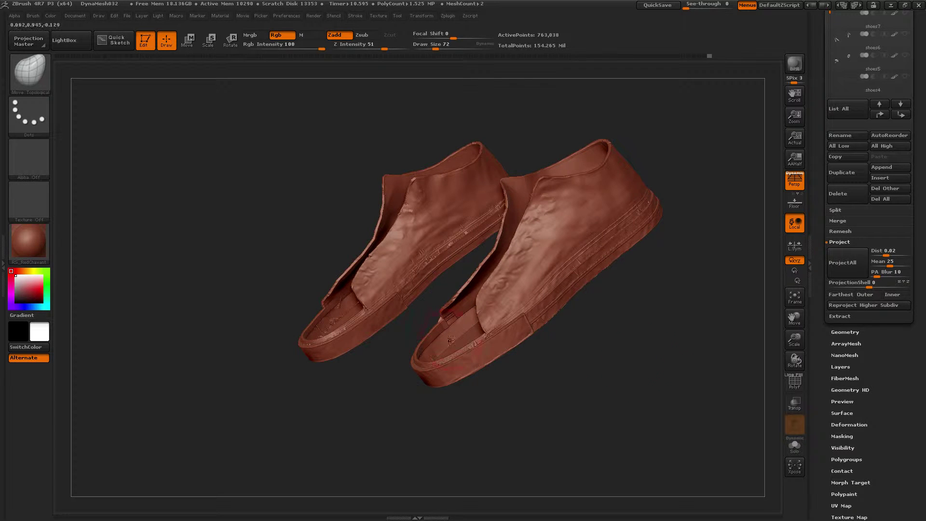
left_click_drag(589, 353, 597, 333)
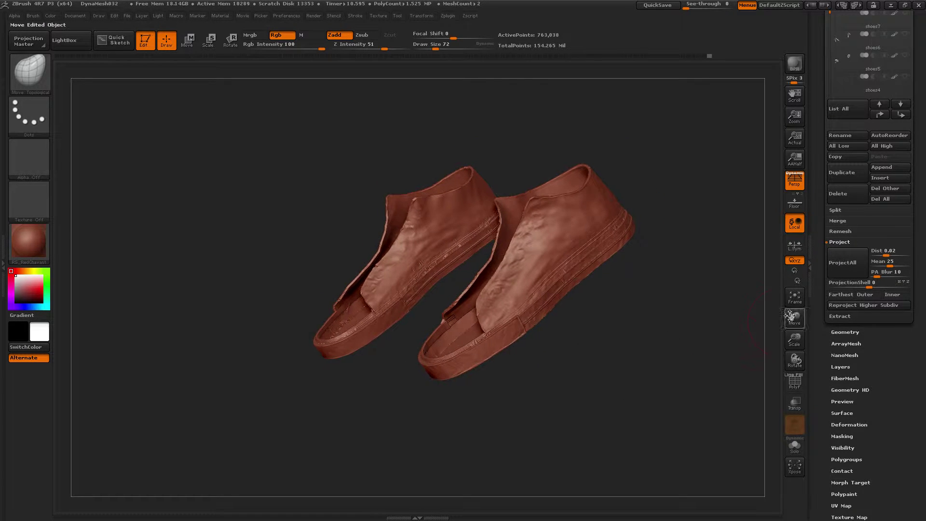
left_click_drag(820, 195, 819, 375)
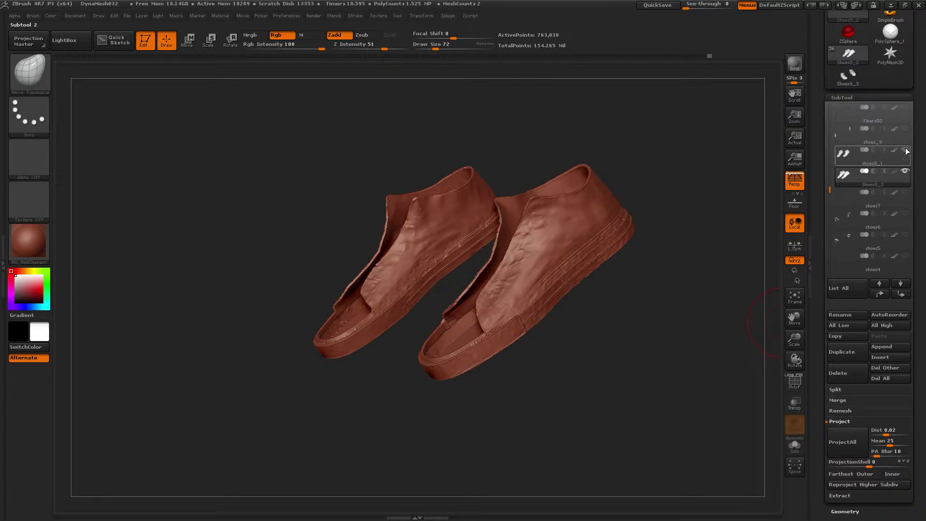
left_click_drag(771, 337, 801, 406)
left_click_drag(711, 336, 540, 272, "alt")
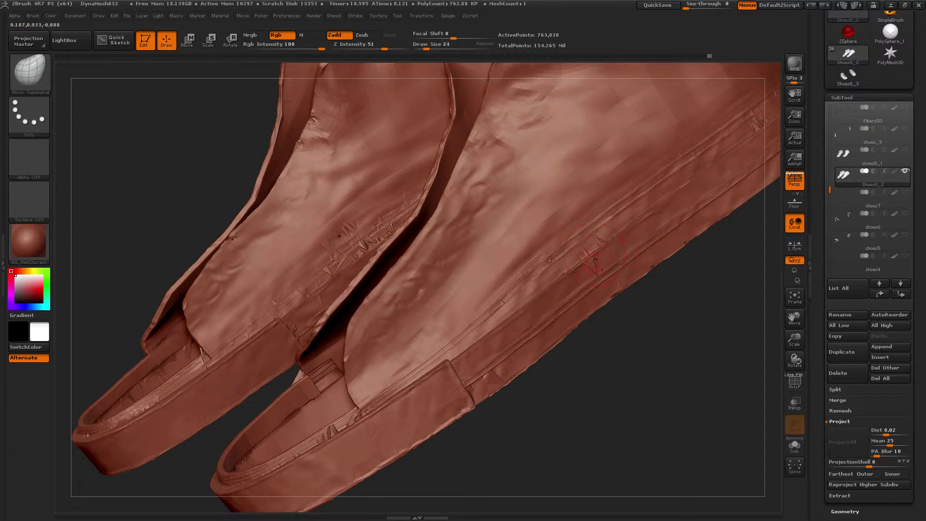
left_click_drag(645, 306, 589, 306)
- Isolate the upper of one shoe and smooth away the projection spikes at its lower front corner
left_click(572, 274, "ctrl+shift")
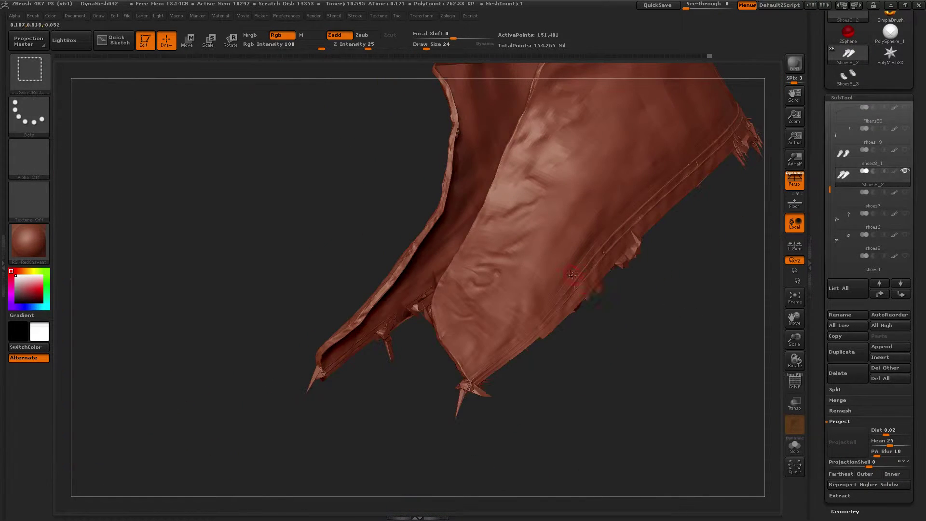
mouse_move(670, 309)
left_mouse_down()
mouse_move(643, 316)
mouse_move(559, 377)
mouse_move(579, 334)
left_mouse_up()
left_click_drag(795, 341, 558, 275)
mouse_move(550, 314)
left_mouse_down()
mouse_move(523, 366)
mouse_move(585, 316)
mouse_move(574, 333)
left_mouse_up()
mouse_move(487, 316)
left_mouse_down("shift")
mouse_move(475, 305)
mouse_move(453, 349)
left_mouse_up("shift")
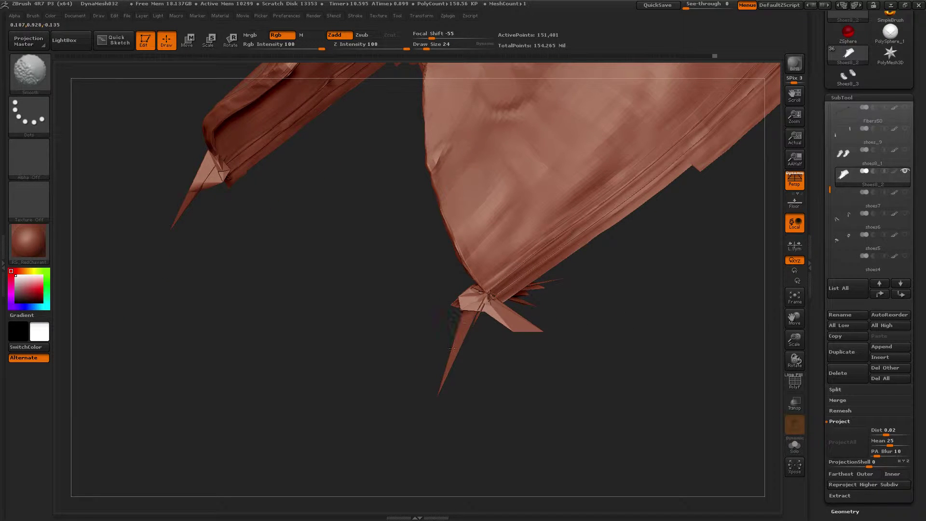
mouse_move(438, 393)
left_mouse_down()
mouse_move(506, 331)
mouse_move(472, 304)
mouse_move(459, 337)
mouse_move(540, 320)
mouse_move(547, 346)
mouse_move(564, 344)
mouse_move(512, 332)
mouse_move(504, 321)
left_mouse_up()
mouse_move(439, 303)
left_mouse_down()
mouse_move(498, 314)
mouse_move(508, 327)
left_mouse_up()
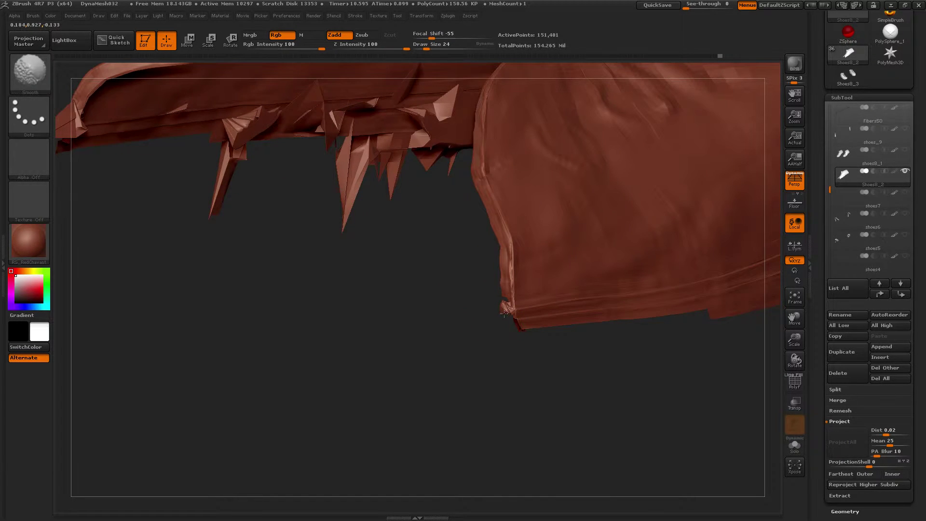
- Smooth the jagged lower front corner on the opposite side of the isolated upper
mouse_move(415, 291)
left_mouse_down()
mouse_move(440, 347)
mouse_move(458, 343)
mouse_move(389, 326)
left_mouse_up()
mouse_move(378, 279)
left_mouse_down("shift")
mouse_move(422, 244)
mouse_move(428, 250)
left_mouse_up("shift")
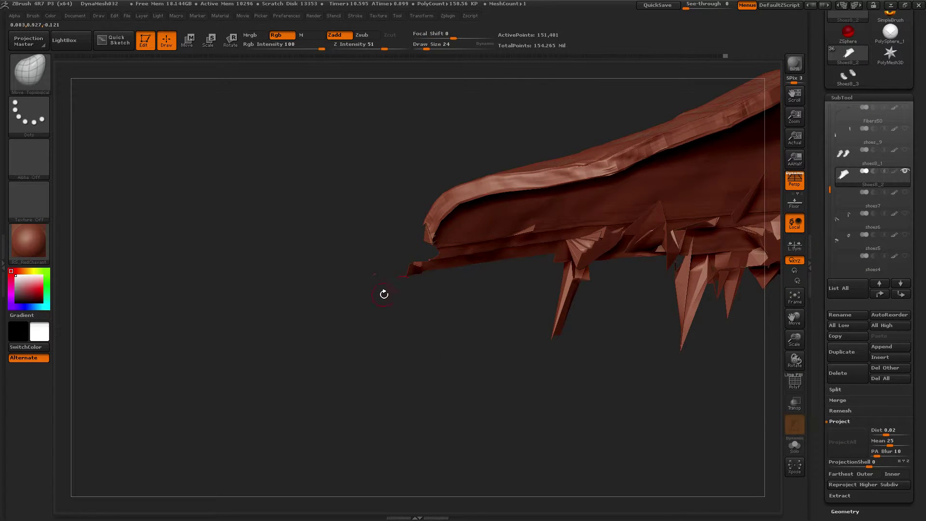
mouse_move(382, 294)
left_mouse_down()
mouse_move(434, 285)
mouse_move(567, 163)
mouse_move(432, 259)
left_mouse_up()
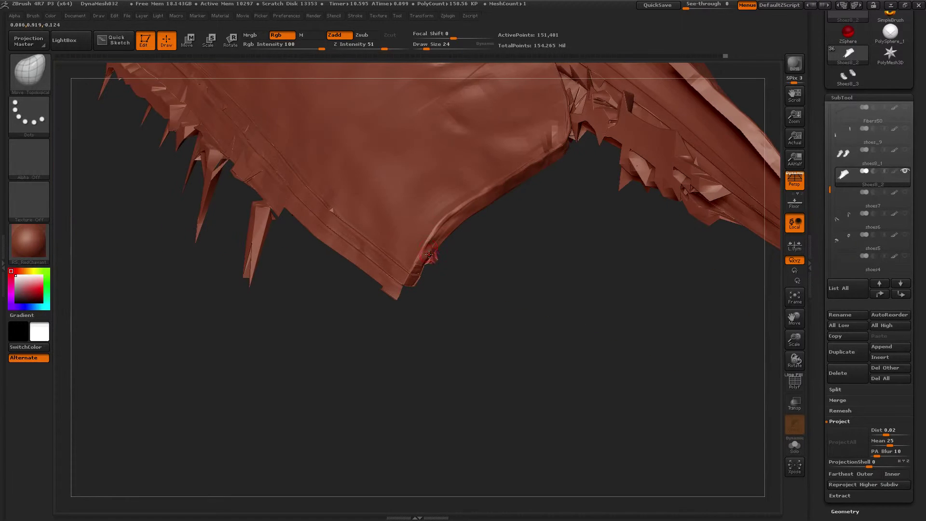
mouse_move(477, 289)
left_mouse_down("alt")
mouse_move(549, 314)
mouse_move(525, 327)
mouse_move(599, 334)
mouse_move(579, 338)
mouse_move(489, 288)
left_mouse_up("alt")
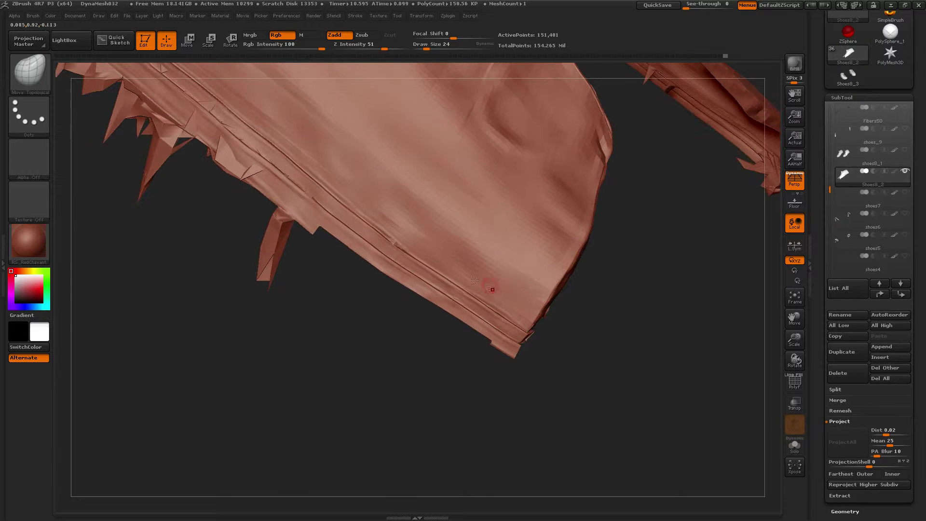
mouse_move(379, 323)
left_mouse_down()
mouse_move(395, 304)
mouse_move(565, 304)
mouse_move(508, 288)
left_mouse_up()
key("shift")
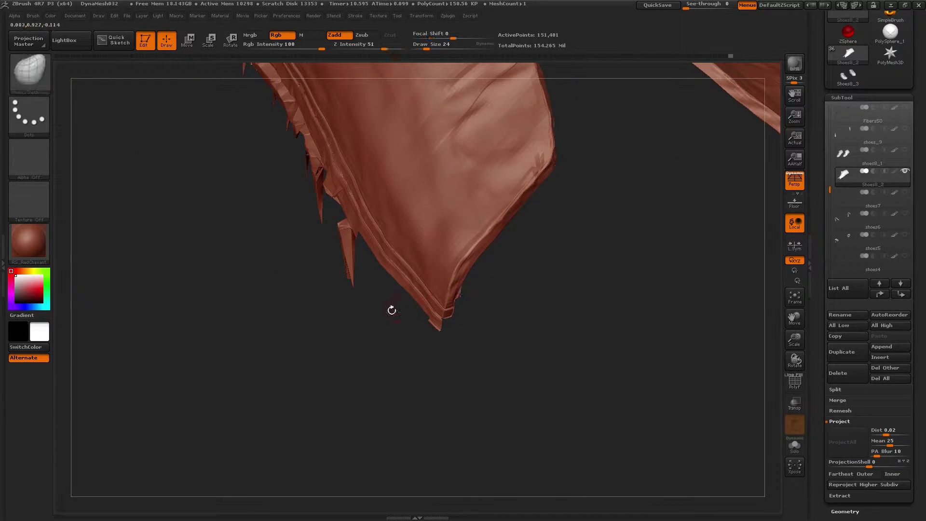
- Smooth the first spikes sticking out behind that corner along the upper's lower edge
mouse_move(391, 307)
left_mouse_down()
mouse_move(448, 360)
mouse_move(374, 298)
mouse_move(361, 304)
mouse_move(386, 333)
mouse_move(382, 343)
mouse_move(410, 290)
left_mouse_up()
left_click_drag(412, 286, 418, 294, "shift")
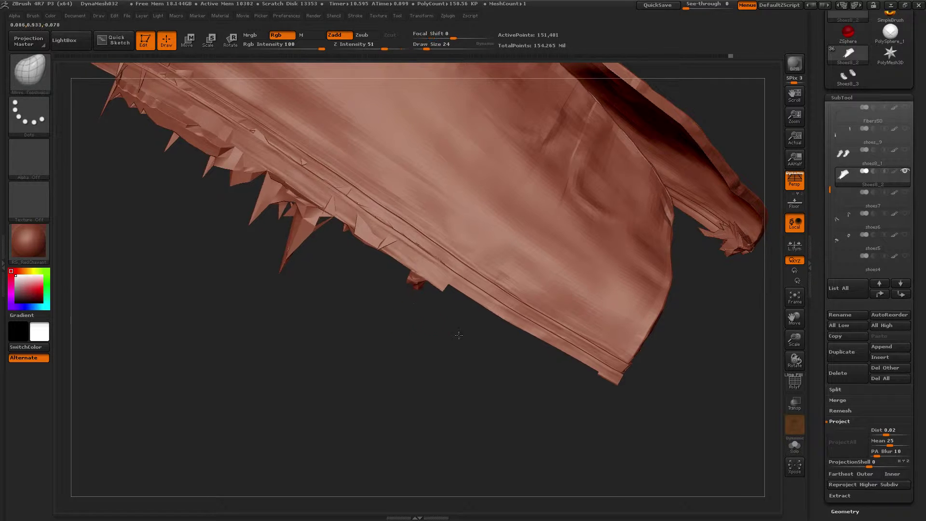
left_click_drag(459, 334, 464, 337, "alt")
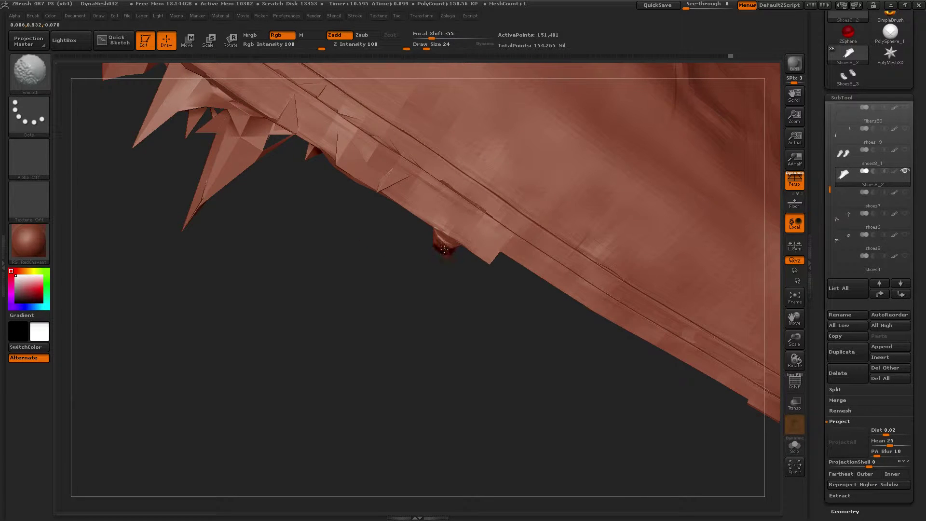
left_click_drag(444, 246, 444, 250, "shift")
left_click_drag(439, 282, 462, 307, "alt")
left_click_drag(463, 274, 338, 327, "shift")
mouse_move(439, 374)
left_mouse_down("alt")
mouse_move(481, 321)
mouse_move(448, 315)
left_mouse_up("alt")
left_click_drag(362, 276, 379, 300, "shift")
- Smooth the torn, jagged patch on the inner face of the upper's lower strip
left_click_drag(554, 280, 530, 266)
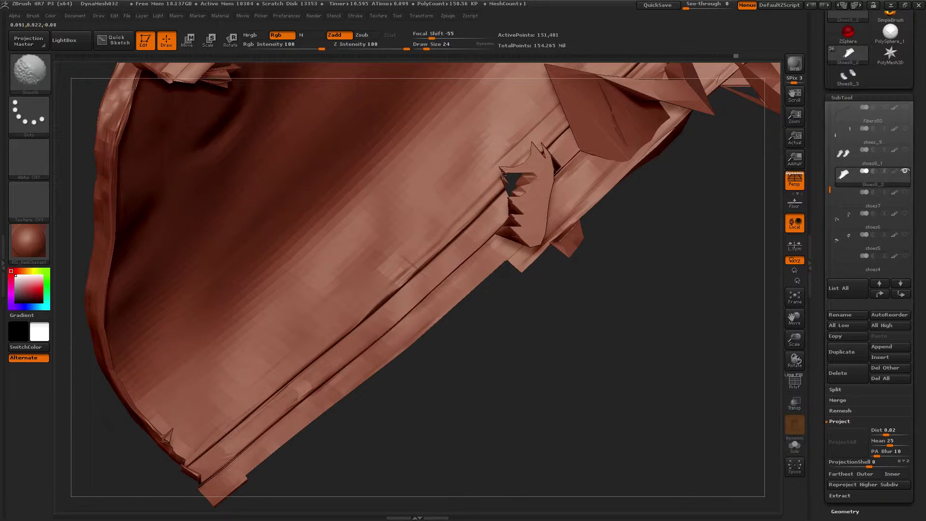
key("shift")
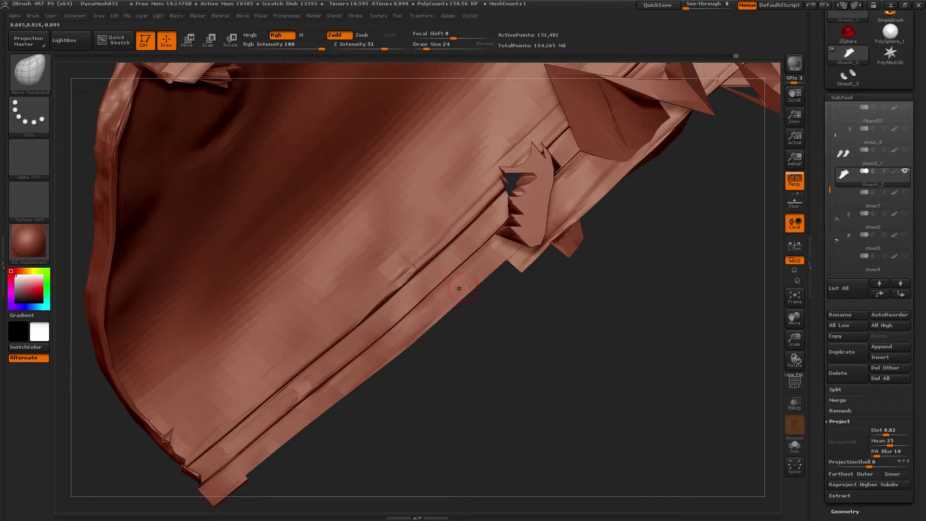
left_click_drag(604, 290, 569, 231)
left_click_drag(528, 169, 534, 150, "shift")
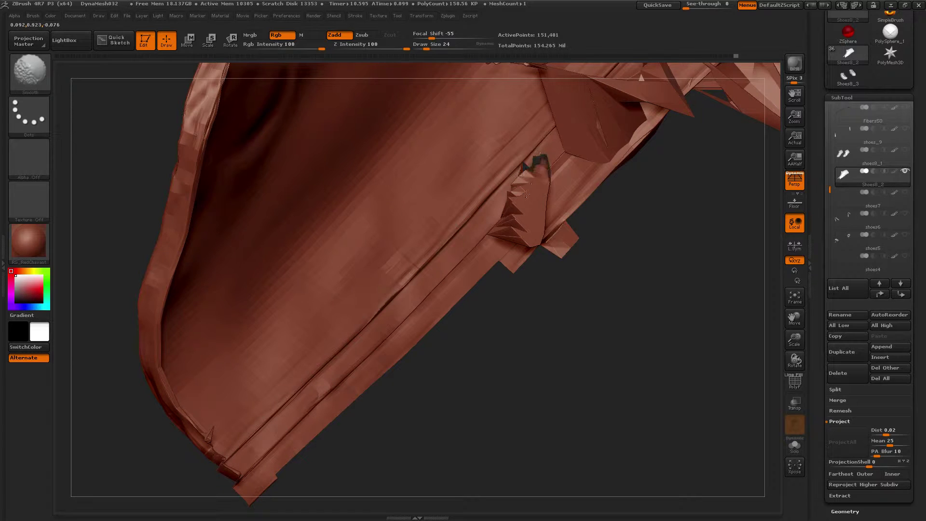
left_click_drag(513, 214, 524, 224, "shift")
left_click_drag(616, 244, 574, 237)
left_click_drag(487, 251, 506, 259, "shift")
left_click_drag(499, 224, 501, 207, "shift")
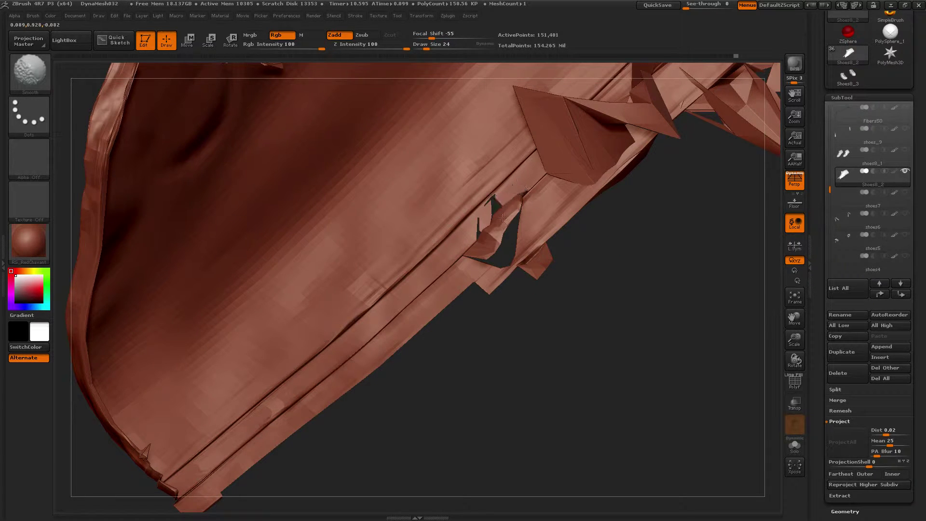
left_click_drag(490, 244, 492, 248, "shift")
- Smooth the rough faces on the outer side of the lower strip beside the repaired patch
left_click_drag(588, 252, 643, 256)
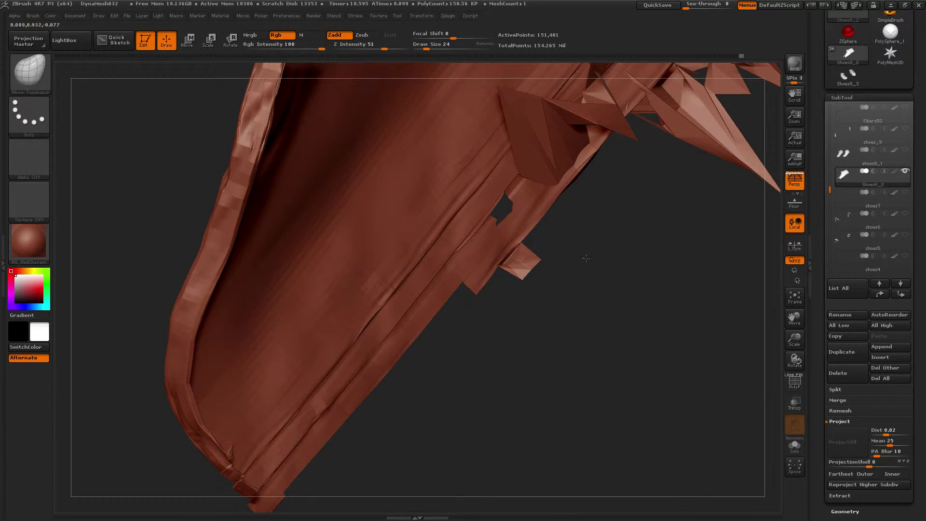
mouse_move(585, 256)
left_mouse_down()
mouse_move(540, 260)
mouse_move(490, 240)
mouse_move(504, 281)
left_mouse_up()
key("shift")
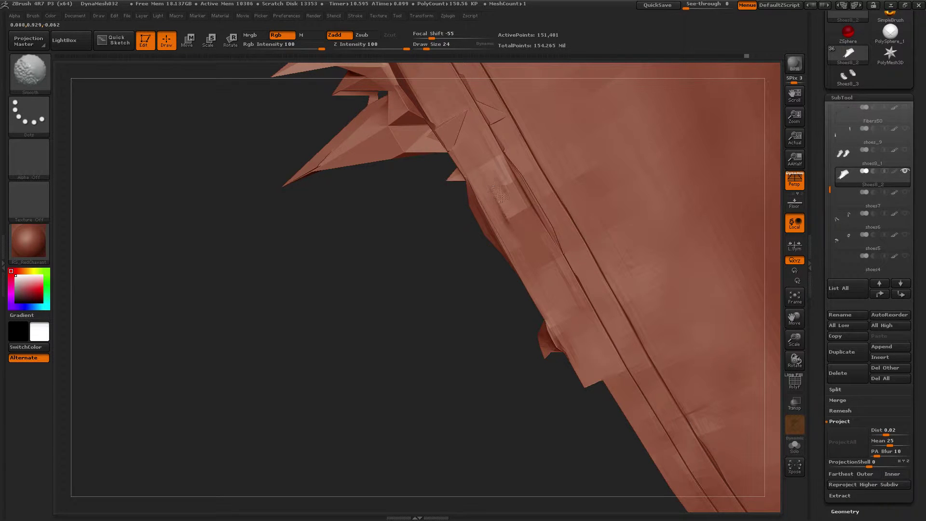
mouse_move(380, 252)
left_mouse_down("alt")
mouse_move(382, 303)
mouse_move(405, 326)
left_mouse_up("alt")
key("shift")
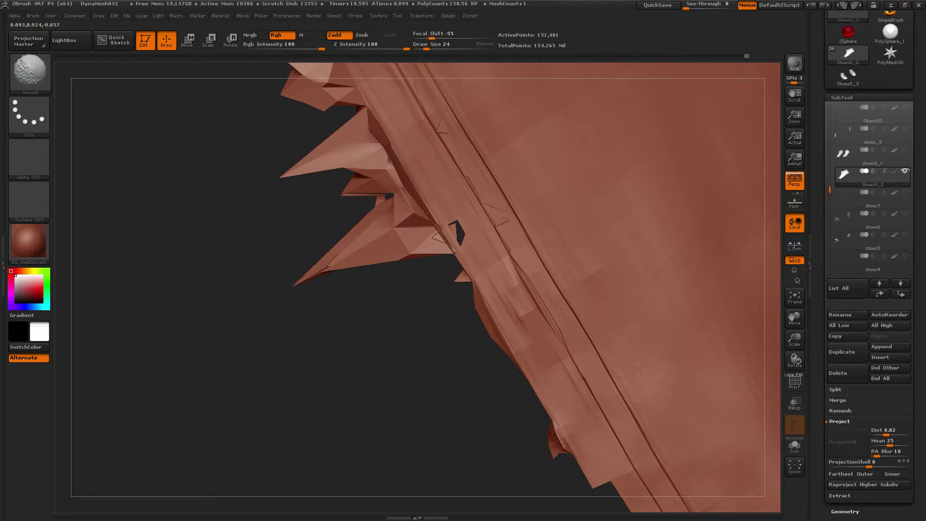
- Smooth the distorted geometry farther back along the inner side of the upper's lower strip
mouse_move(415, 315)
left_mouse_down()
mouse_move(591, 295)
mouse_move(578, 309)
left_mouse_up()
mouse_move(435, 294)
left_mouse_down("shift")
mouse_move(350, 309)
mouse_move(390, 333)
mouse_move(437, 309)
mouse_move(467, 221)
left_mouse_up("shift")
left_click_drag(569, 311, 526, 316)
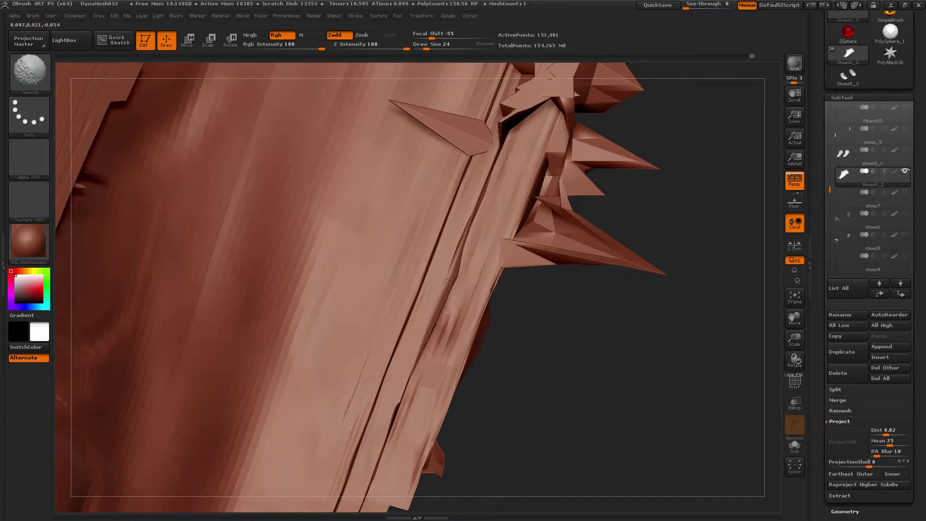
mouse_move(647, 200)
left_mouse_down("alt")
mouse_move(643, 269)
mouse_move(655, 394)
left_mouse_up("alt")
mouse_move(403, 284)
left_mouse_down("shift")
mouse_move(456, 321)
mouse_move(511, 311)
mouse_move(521, 295)
left_mouse_up("shift")
mouse_move(494, 233)
left_mouse_down("shift")
mouse_move(521, 239)
mouse_move(525, 222)
left_mouse_up("shift")
- Smooth the row of spikes along the outer edge of the upper's lower strip, using a draw size of 116
mouse_move(671, 200)
left_mouse_down("alt")
mouse_move(544, 275)
mouse_move(548, 313)
left_mouse_up("alt")
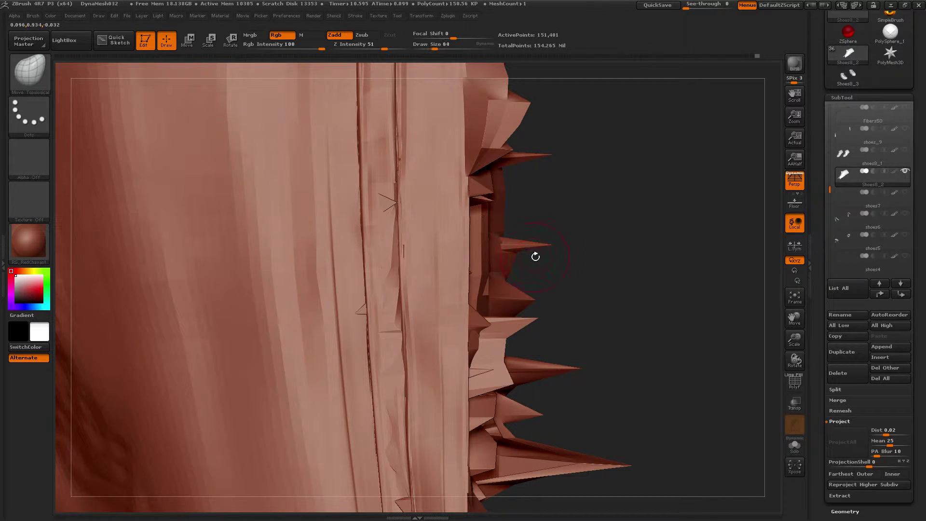
left_click_drag(543, 301, 529, 298, "shift")
left_click_drag(534, 248, 514, 398, "shift")
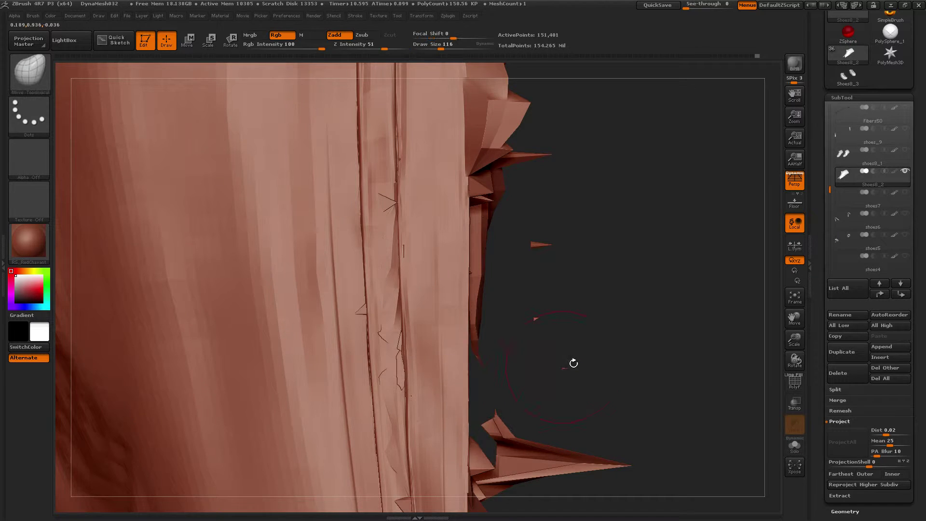
- Smooth the remaining spikes along that edge of the lower strip as seen from its opposite side
mouse_move(609, 467)
left_mouse_down("alt")
mouse_move(589, 310)
mouse_move(575, 317)
mouse_move(593, 303)
mouse_move(565, 307)
left_mouse_up("alt")
key("shift")
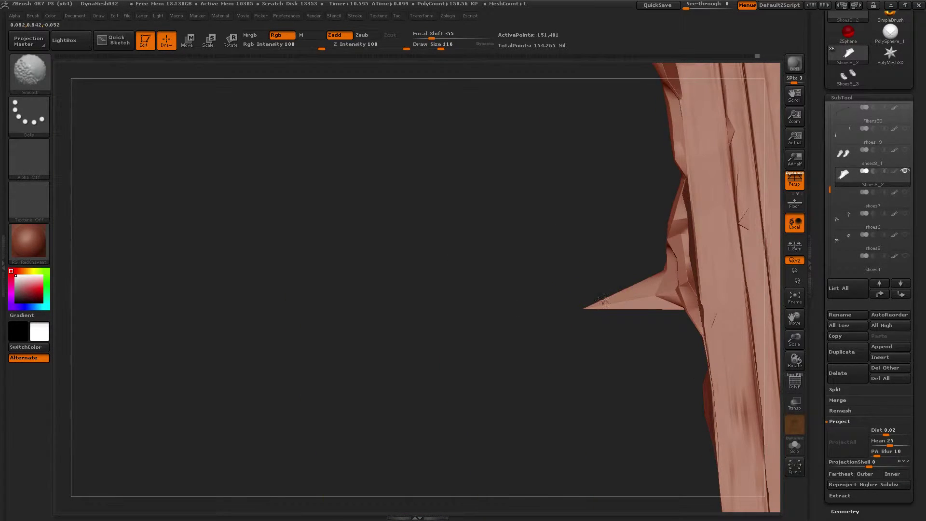
left_click_drag(654, 293, 655, 240, "shift")
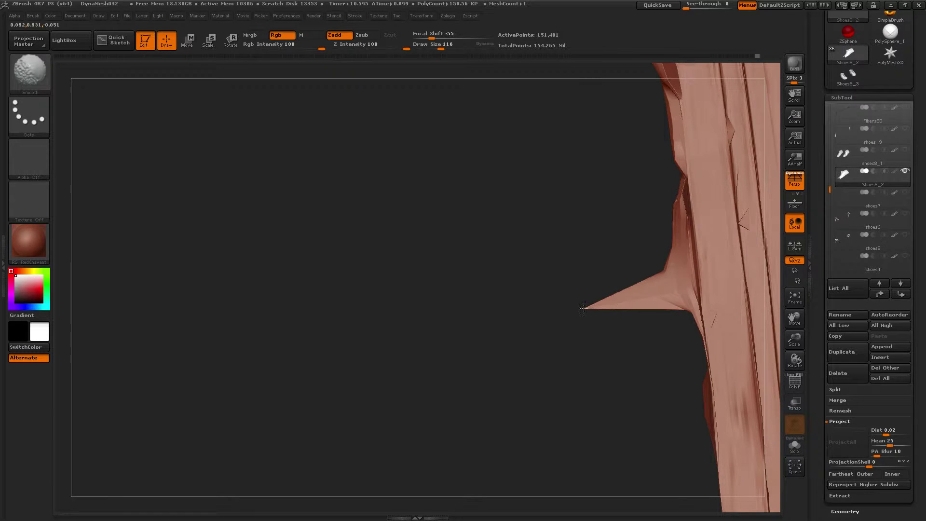
left_click_drag(583, 209, 562, 304)
key("shift")
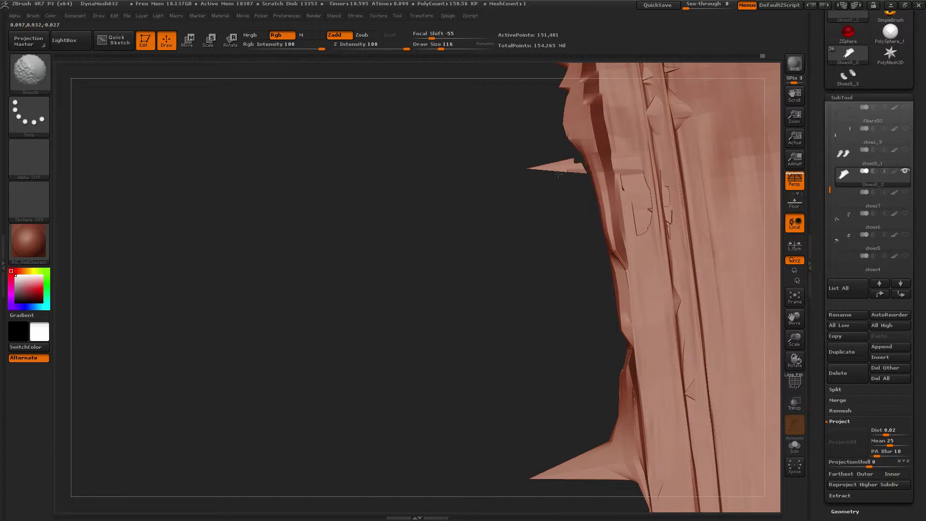
mouse_move(558, 174)
left_mouse_down("shift")
mouse_move(522, 177)
mouse_move(499, 324)
left_mouse_up("shift")
left_click_drag(540, 303, 512, 205, "shift")
- Smooth the jagged faces and small creases running along the seam grooves of the lower strip
left_click_drag(491, 263, 430, 301, "alt")
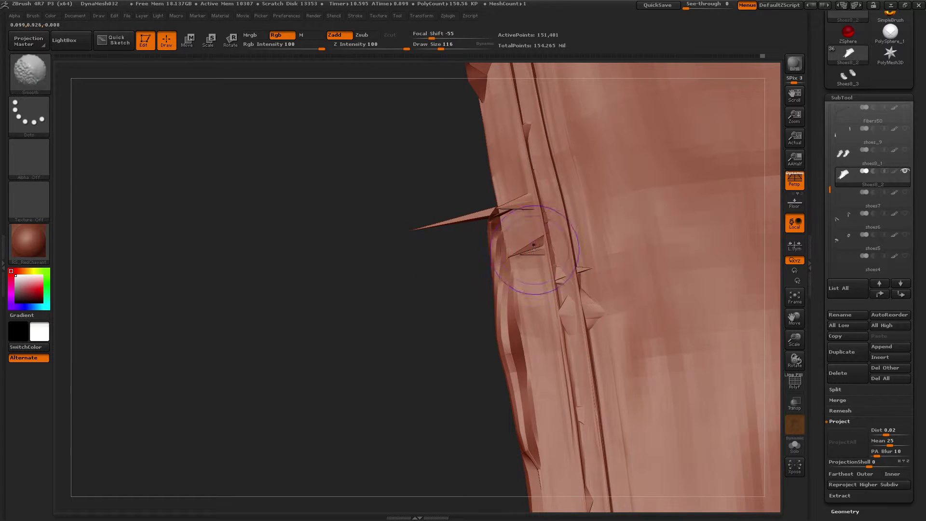
mouse_move(533, 249)
left_mouse_down("shift")
mouse_move(514, 226)
mouse_move(482, 220)
left_mouse_up("shift")
left_click_drag(582, 265, 596, 286, "shift")
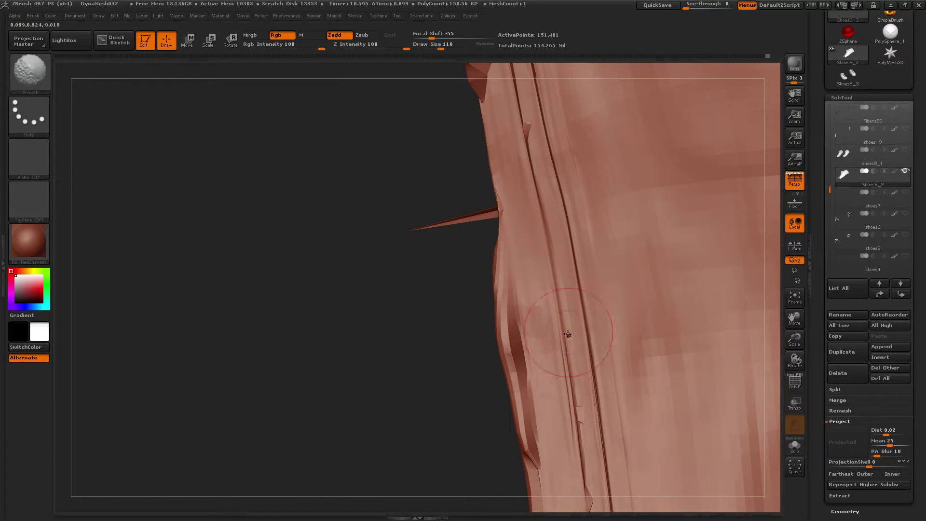
left_click_drag(398, 340, 357, 226, "alt")
mouse_move(515, 328)
left_mouse_down("shift")
mouse_move(529, 300)
mouse_move(526, 279)
left_mouse_up("shift")
left_click_drag(424, 347, 368, 253, "alt")
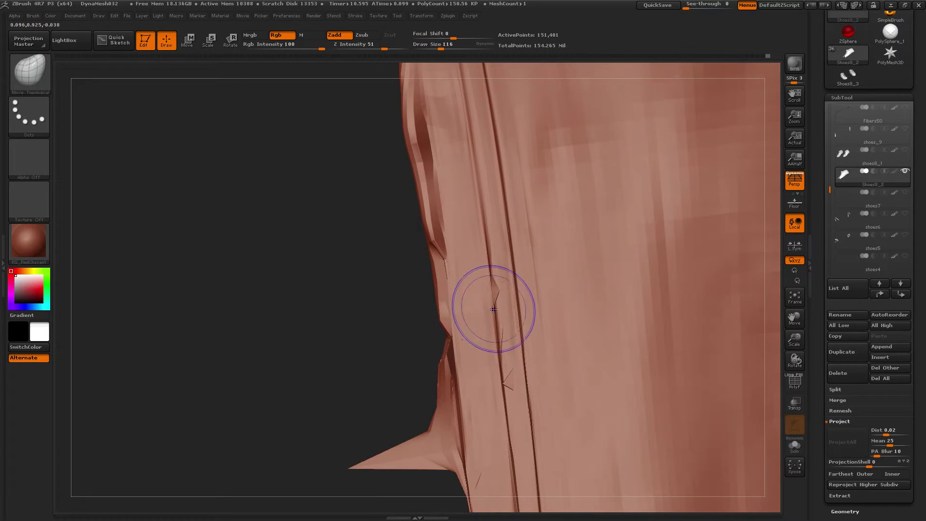
left_click_drag(493, 309, 501, 366, "shift")
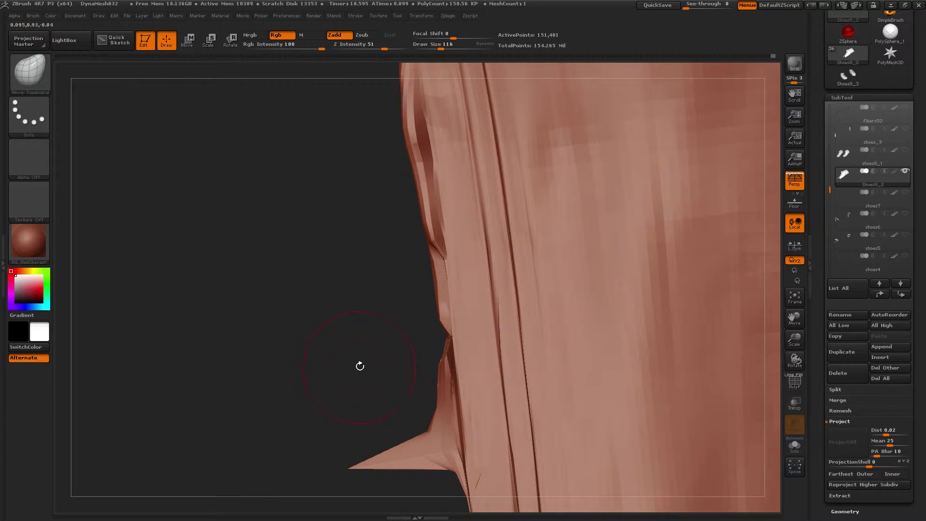
- Smooth the long isolated spikes projecting from the rim of the lower strip on its inner side
mouse_move(360, 366)
left_mouse_down()
mouse_move(530, 288)
mouse_move(490, 319)
mouse_move(516, 311)
left_mouse_up()
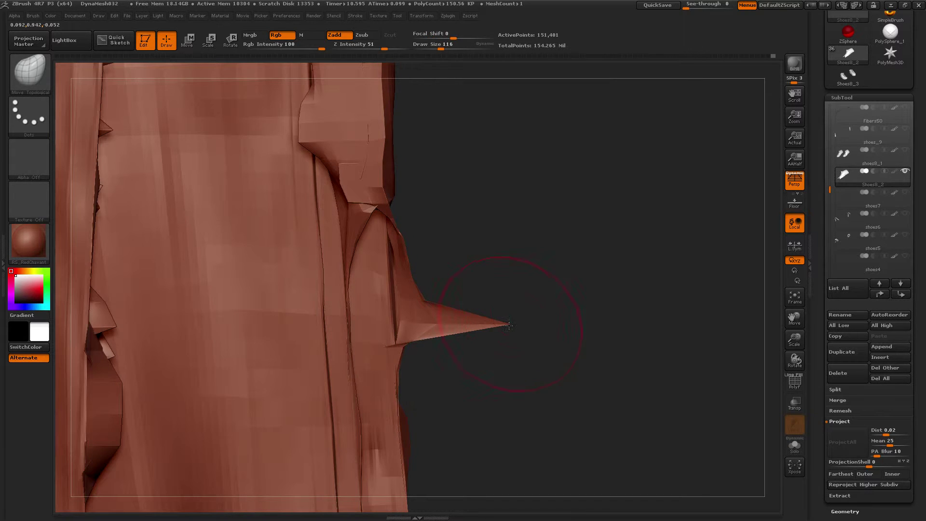
left_click_drag(469, 275, 496, 310)
left_click_drag(440, 341, 444, 274, "shift")
mouse_move(532, 128)
left_mouse_down("alt")
mouse_move(562, 321)
mouse_move(561, 339)
mouse_move(525, 333)
mouse_move(549, 320)
left_mouse_up("alt")
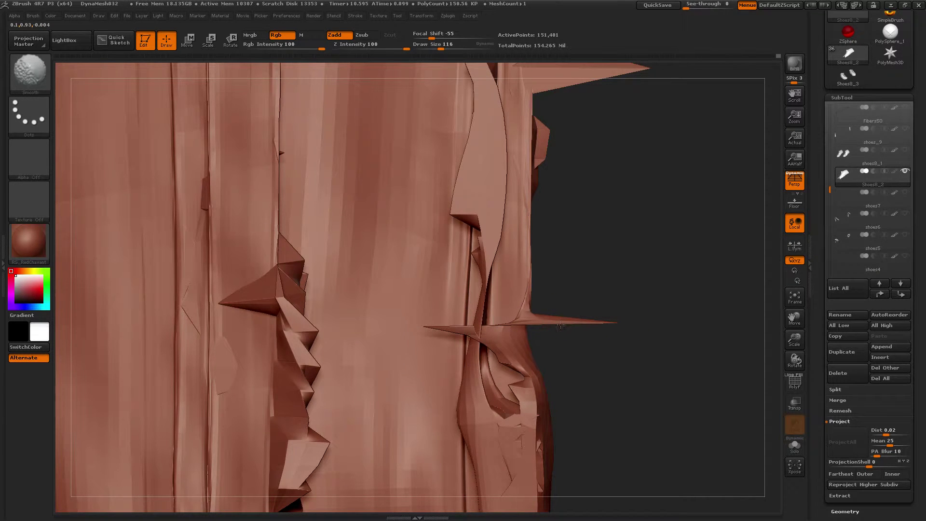
mouse_move(600, 161)
left_mouse_down()
mouse_move(499, 291)
mouse_move(538, 202)
mouse_move(574, 159)
mouse_move(667, 385)
left_mouse_up()
mouse_move(542, 260)
left_mouse_down("shift")
mouse_move(557, 299)
mouse_move(605, 299)
mouse_move(617, 260)
left_mouse_up("shift")
left_click_drag(632, 161, 588, 161)
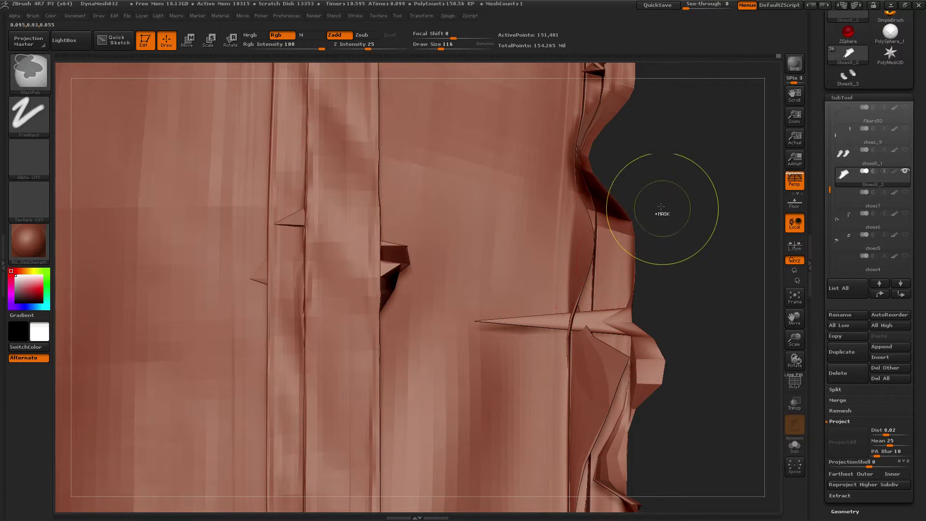
- Undo the last change and smooth the spikes and folded faces farther along the lower strip's rim
key("ctrl+z")
left_click_drag(679, 188, 631, 490, "alt")
mouse_move(550, 299)
left_mouse_down("shift")
mouse_move(550, 331)
mouse_move(535, 280)
mouse_move(488, 207)
mouse_move(470, 199)
mouse_move(622, 202)
mouse_move(685, 232)
mouse_move(675, 299)
mouse_move(690, 323)
mouse_move(649, 251)
mouse_move(656, 261)
left_mouse_up("shift")
left_click_drag(676, 247, 648, 424, "alt")
mouse_move(609, 285)
left_mouse_down("shift")
mouse_move(609, 240)
mouse_move(618, 280)
mouse_move(520, 125)
mouse_move(483, 231)
mouse_move(456, 198)
mouse_move(463, 270)
mouse_move(429, 376)
left_mouse_up("shift")
left_click_drag(659, 263, 706, 516, "alt")
mouse_move(551, 304)
left_mouse_down("shift")
mouse_move(521, 328)
mouse_move(470, 270)
mouse_move(475, 295)
left_mouse_up("shift")
mouse_move(645, 149)
left_mouse_down()
mouse_move(639, 177)
mouse_move(794, 359)
mouse_move(669, 339)
mouse_move(380, 224)
left_mouse_up()
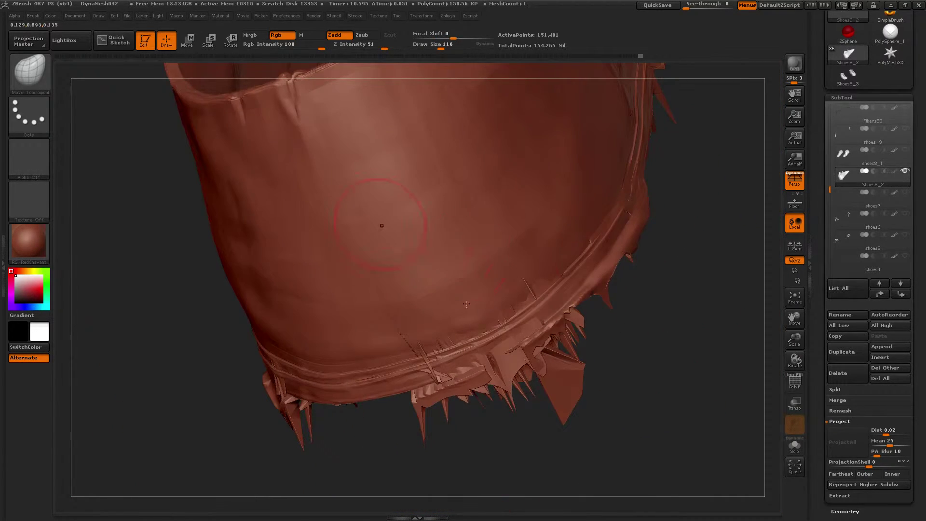
- Smooth the dense cluster of spikes around the rounded end of the upper's lower edge
key("shift")
mouse_move(507, 309)
left_mouse_down("shift")
mouse_move(427, 369)
mouse_move(492, 386)
mouse_move(420, 401)
left_mouse_up("shift")
left_click_drag(500, 397, 571, 335, "shift")
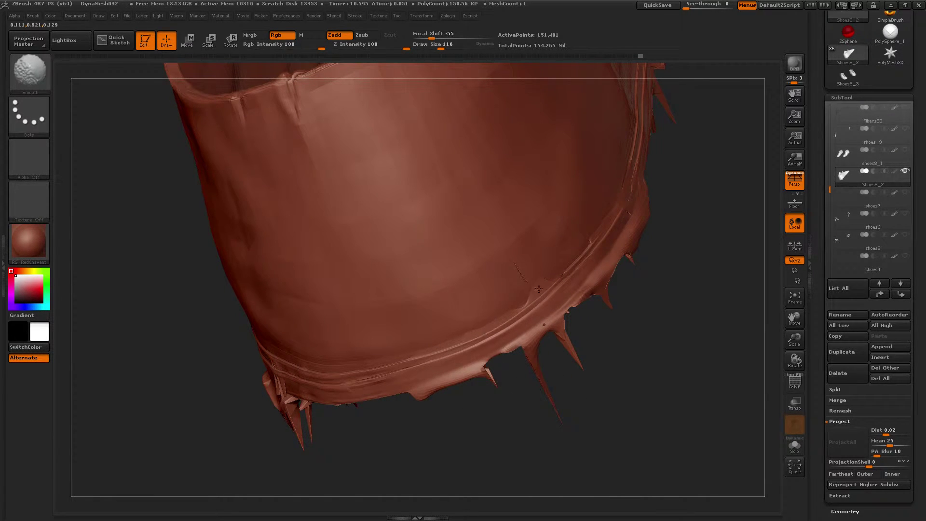
- Smooth the bulges and inward spikes on the inner face of the strip near the rounded end
mouse_move(534, 426)
left_mouse_down()
mouse_move(464, 388)
mouse_move(562, 289)
mouse_move(506, 328)
mouse_move(603, 342)
mouse_move(574, 374)
mouse_move(596, 403)
left_mouse_up()
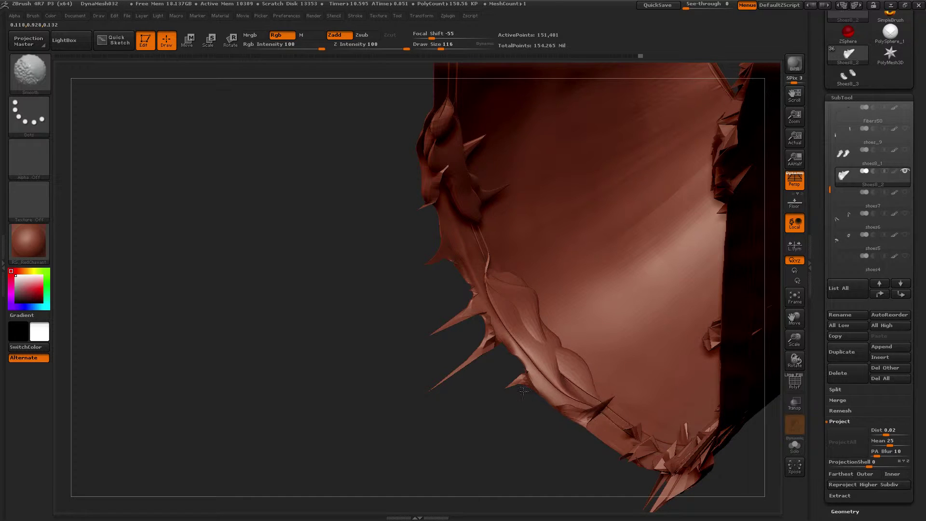
mouse_move(415, 318)
left_mouse_down()
mouse_move(438, 387)
mouse_move(463, 352)
left_mouse_up()
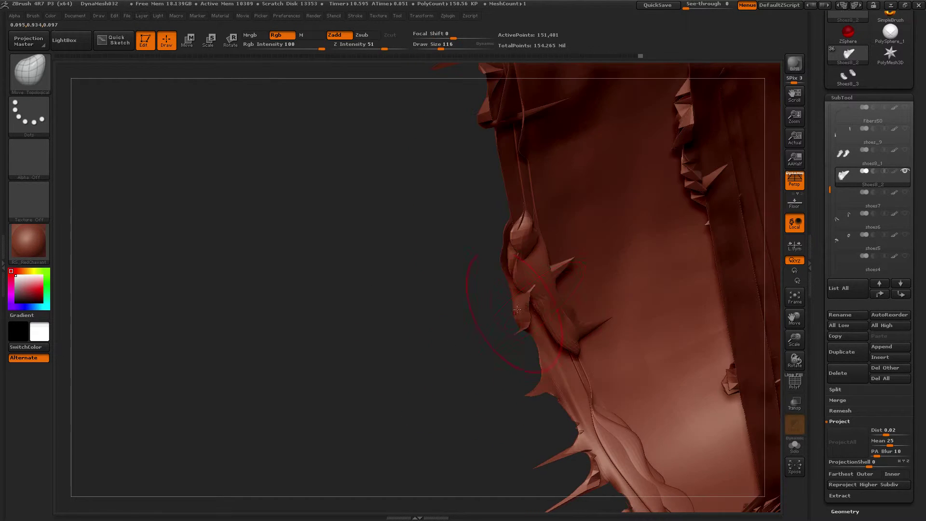
left_click_drag(555, 294, 529, 259, "shift")
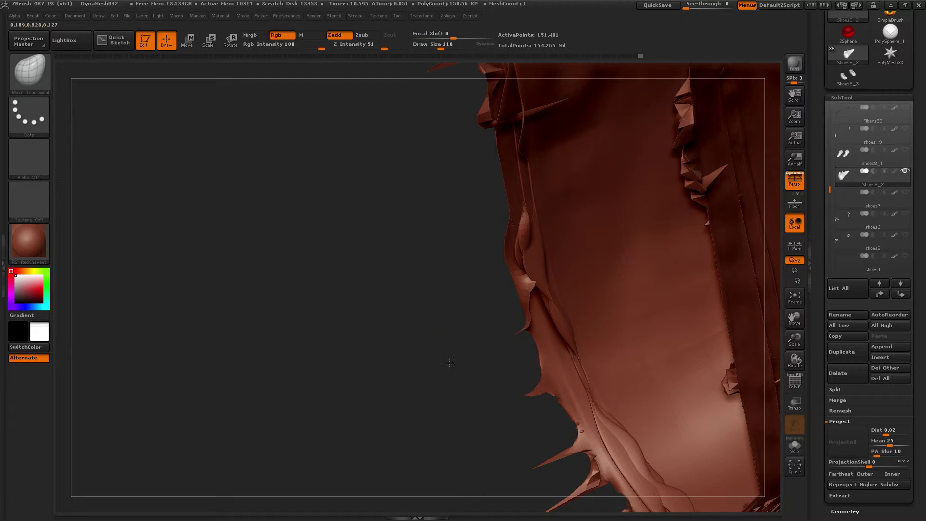
left_click_drag(422, 368, 323, 220)
left_click_drag(472, 342, 493, 330)
left_click_drag(623, 291, 606, 337)
- Smooth the jagged faces and hanging spikes along the far side of the lower strip near the heel
key("shift")
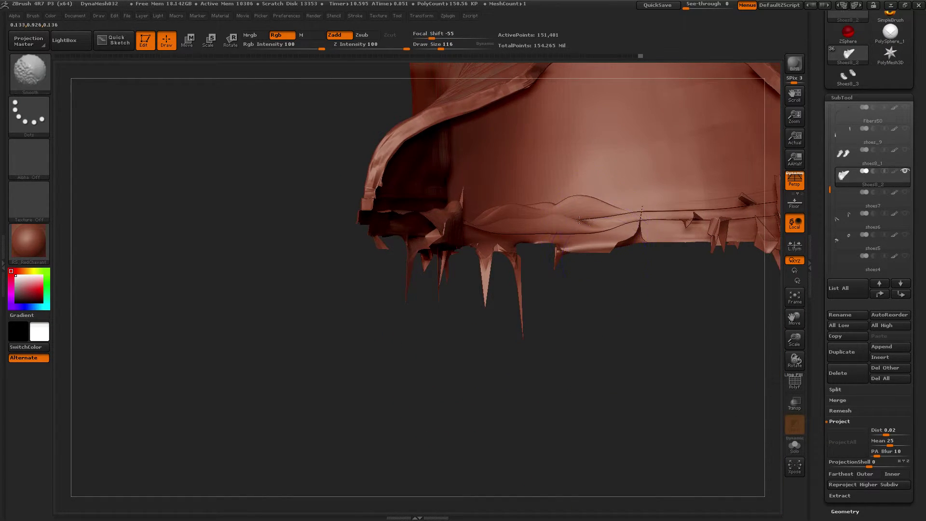
left_click_drag(736, 225, 718, 228, "shift")
mouse_move(701, 277)
left_mouse_down("alt")
mouse_move(516, 303)
mouse_move(626, 341)
mouse_move(562, 356)
mouse_move(599, 305)
mouse_move(581, 270)
mouse_move(528, 247)
left_mouse_up("alt")
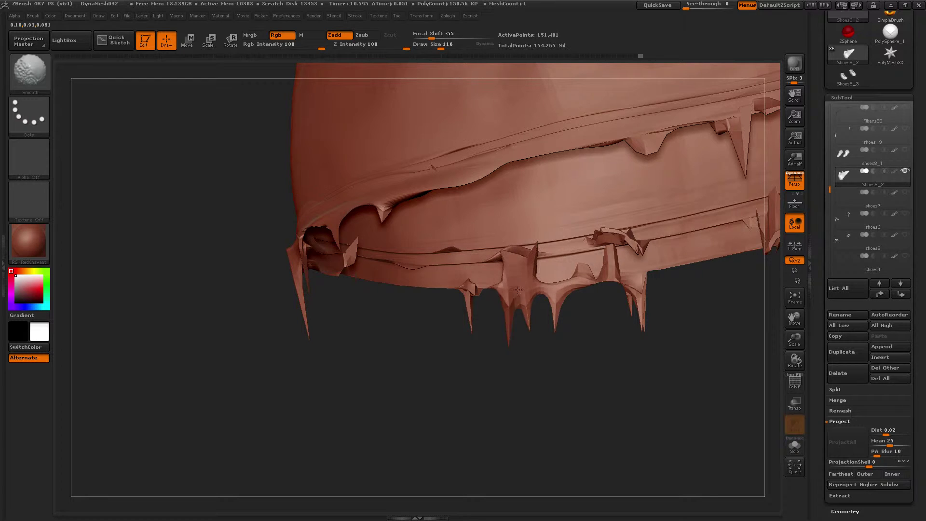
left_click_drag(518, 290, 502, 315, "shift")
mouse_move(603, 259)
left_mouse_down("shift")
mouse_move(620, 275)
mouse_move(630, 267)
left_mouse_up("shift")
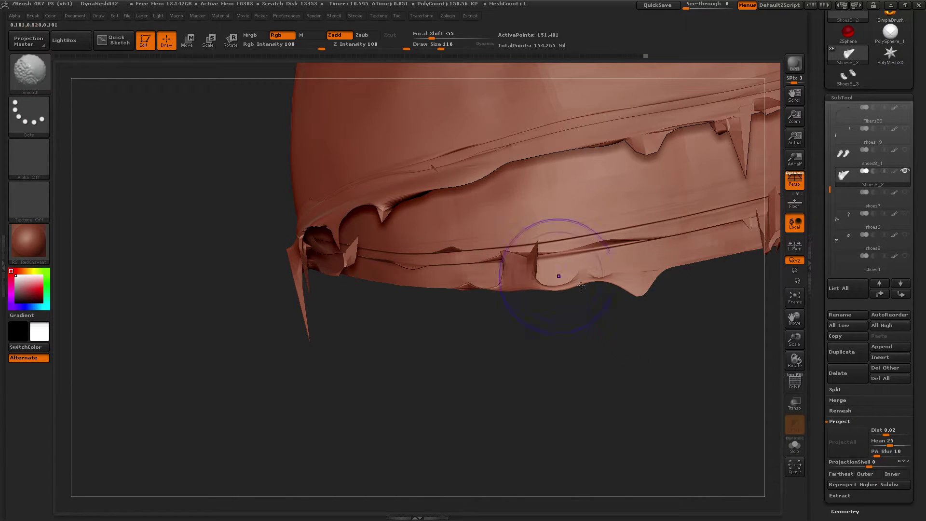
- Smooth the spike cluster and the torn, jagged patch farther forward along the far lower strip
left_click_drag(626, 347, 427, 412, "alt")
left_click_drag(537, 219, 524, 224, "shift")
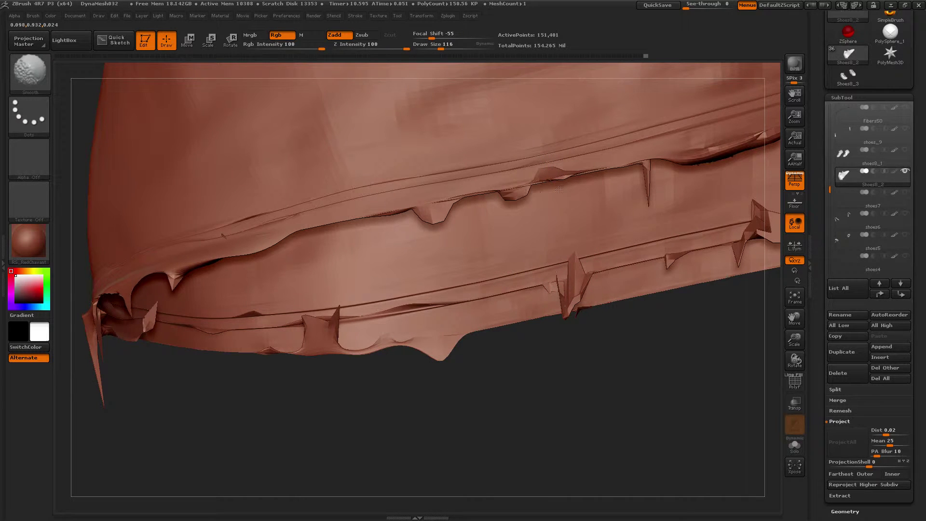
left_click_drag(585, 259, 573, 264, "shift")
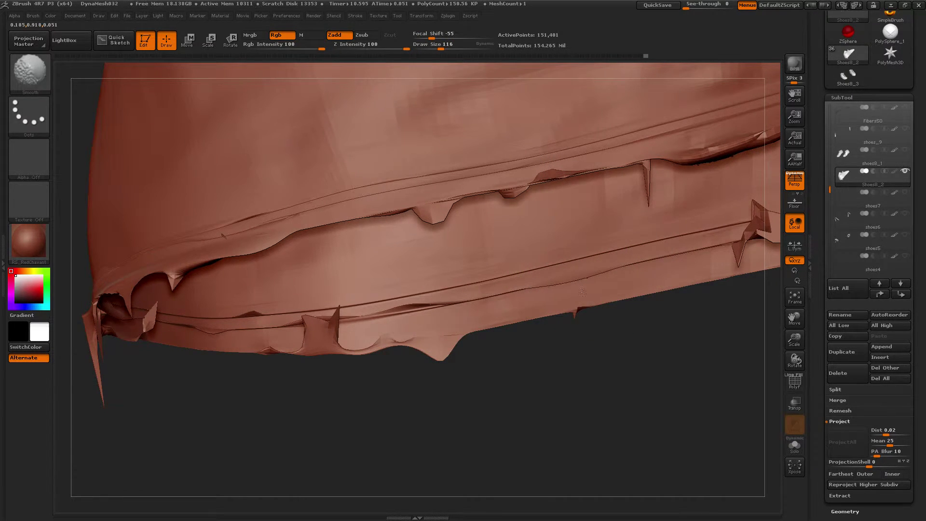
left_click_drag(668, 325, 596, 398, "alt")
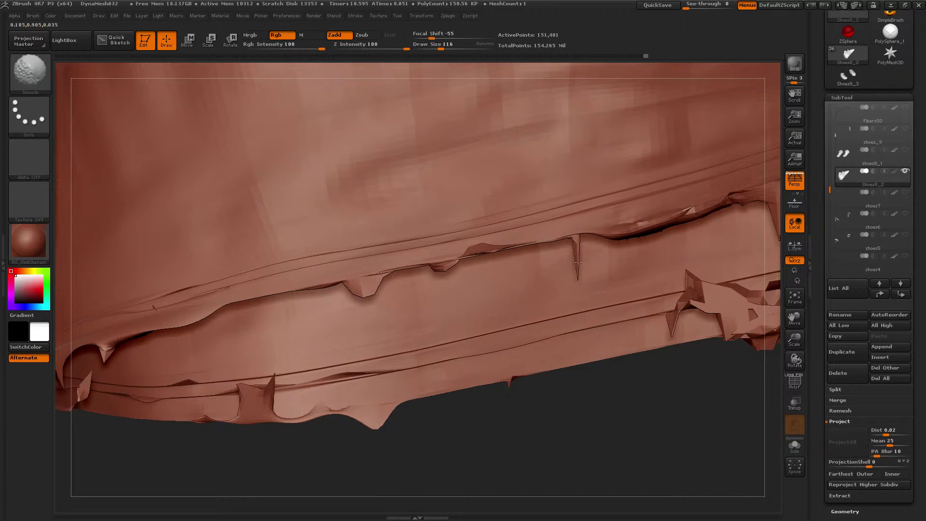
mouse_move(697, 376)
left_mouse_down("alt")
mouse_move(521, 379)
mouse_move(583, 393)
left_mouse_up("alt")
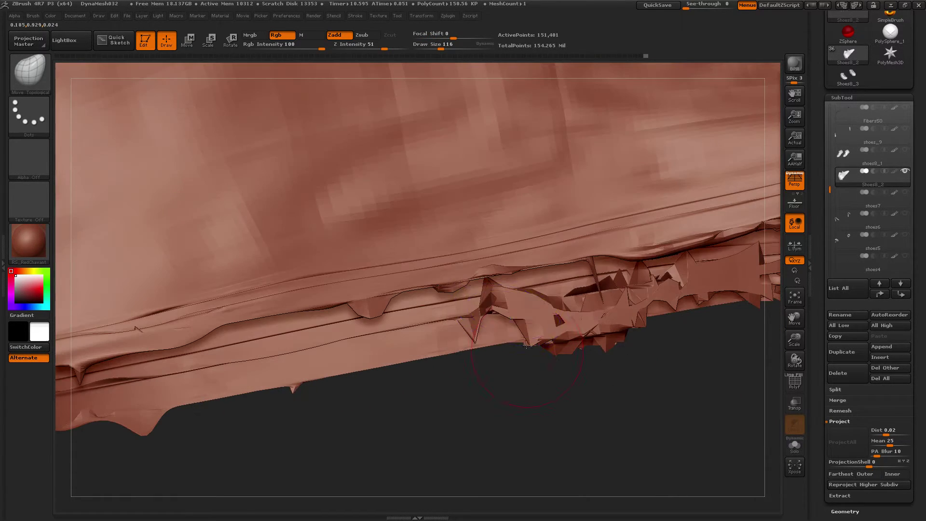
mouse_move(484, 313)
left_mouse_down("shift")
mouse_move(699, 273)
mouse_move(745, 278)
left_mouse_up("shift")
left_click_drag(674, 332, 458, 346, "alt")
left_click_drag(552, 298, 569, 292, "shift")
- Choose the Move Topological brush, mask the strip along the shoe's bottom edge, and invert the mask to leave only that strip editable
key("b")
key("m")
key("t")
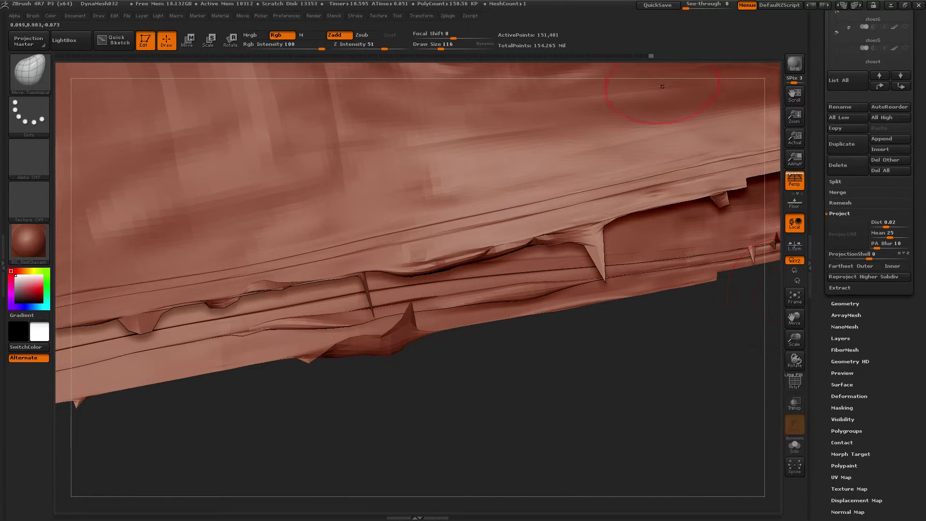
scroll(826, 313, "down", 3)
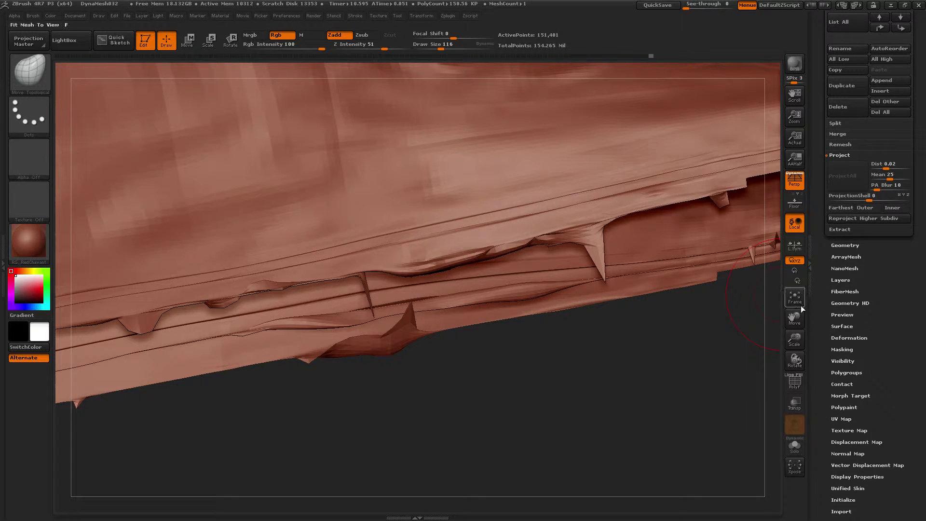
left_click_drag(795, 339, 743, 338)
left_click_drag(661, 337, 668, 345, "shift")
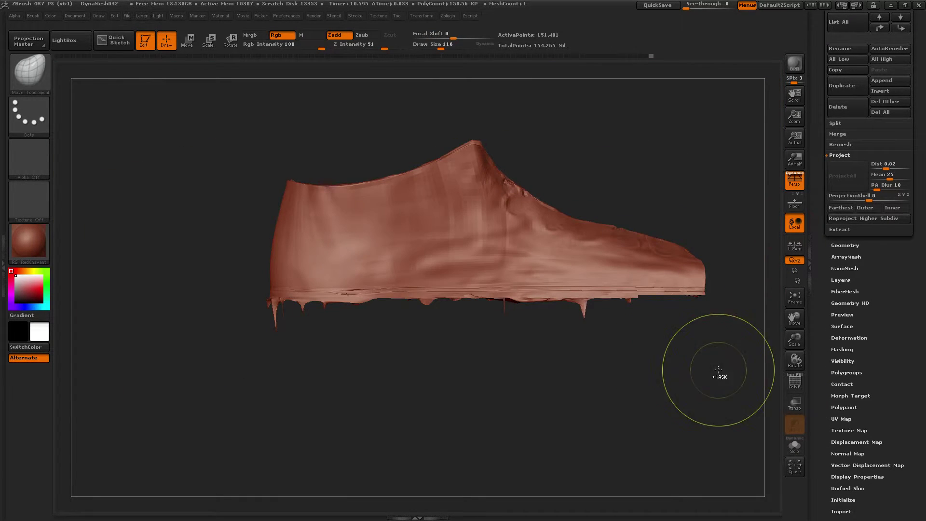
mouse_move(725, 366)
left_mouse_down("ctrl")
mouse_move(388, 324)
mouse_move(216, 278)
left_mouse_up("ctrl")
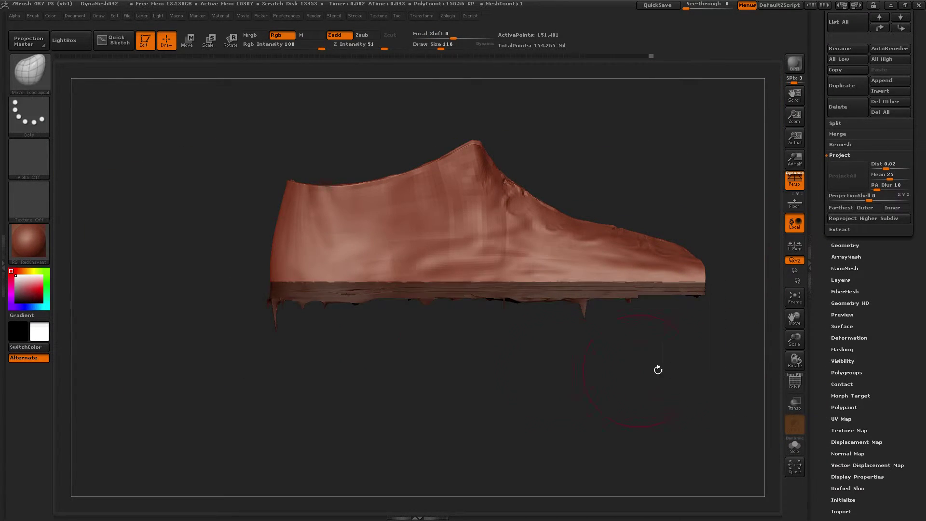
mouse_move(701, 370)
left_mouse_down()
mouse_move(668, 391)
mouse_move(738, 368)
mouse_move(719, 371)
left_mouse_up()
left_click_drag(794, 338, 737, 341)
left_click(682, 353, "ctrl")
mouse_move(677, 359)
left_mouse_down()
mouse_move(670, 370)
mouse_move(702, 367)
mouse_move(782, 334)
left_mouse_up()
- Apply the Polish deformation to the unmasked bottom strip at about 23
scroll(818, 328, "down", 2)
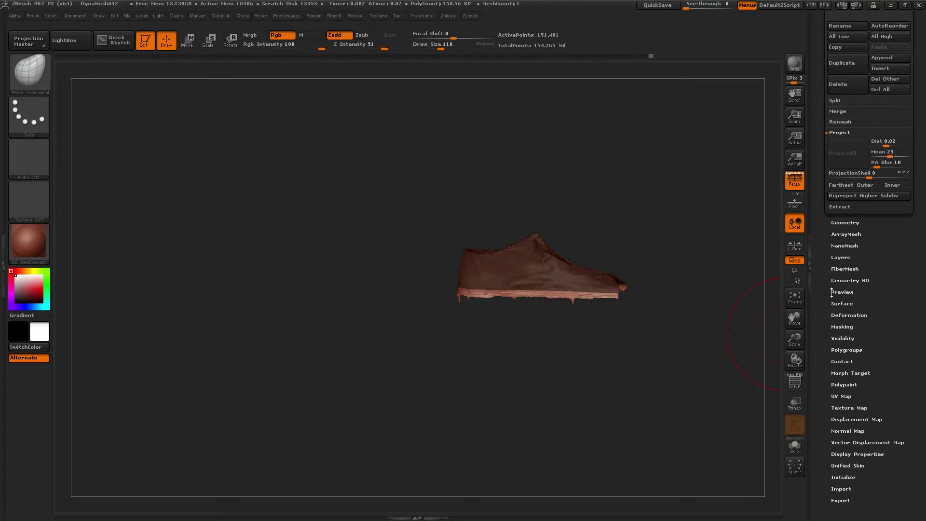
left_click(849, 315)
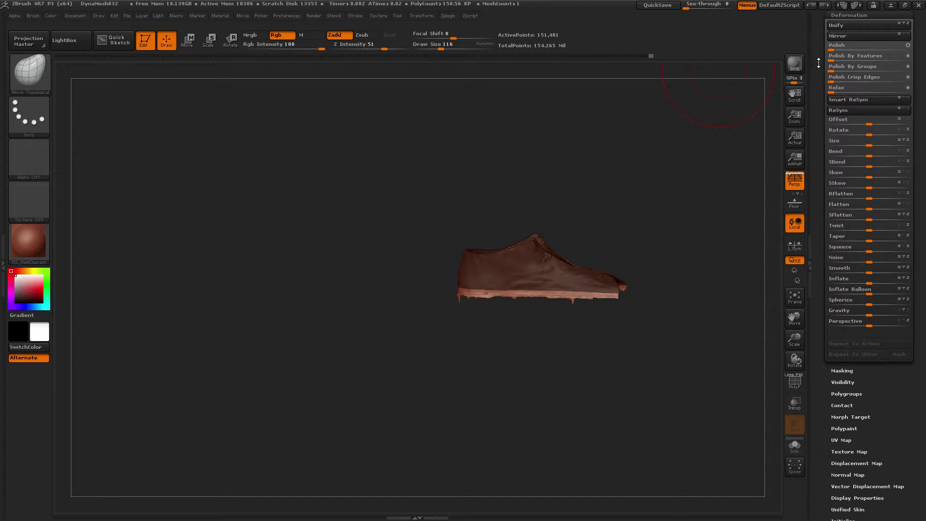
left_click_drag(819, 62, 822, 90)
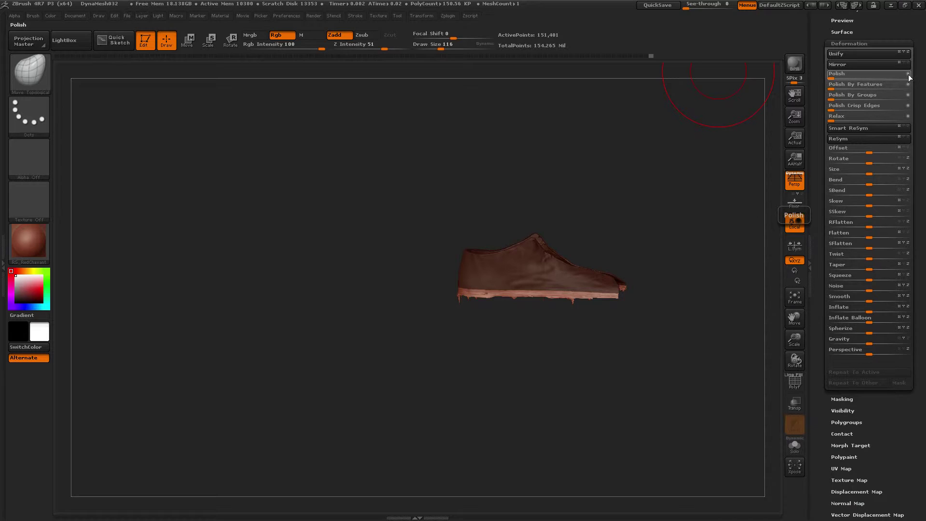
left_click(840, 79)
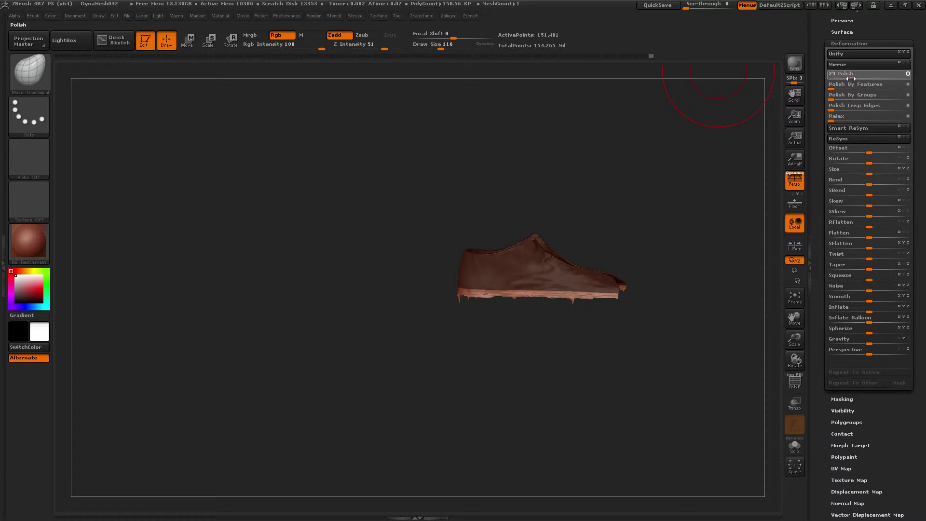
left_click_drag(851, 79, 853, 79)
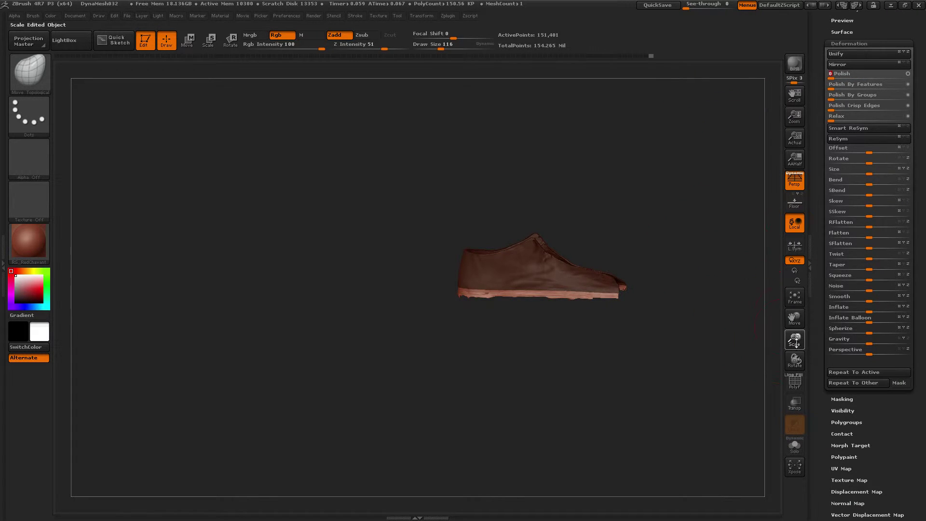
- Polish the unmasked bottom strip again with a stronger value of about 63
left_click_drag(796, 343, 709, 420)
left_click_drag(536, 385, 480, 382, "alt")
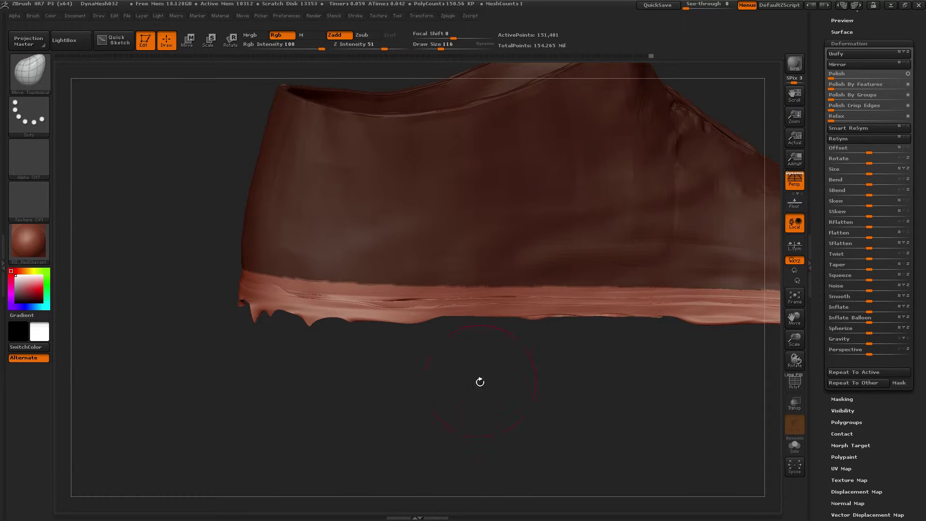
left_click_drag(854, 76, 868, 77)
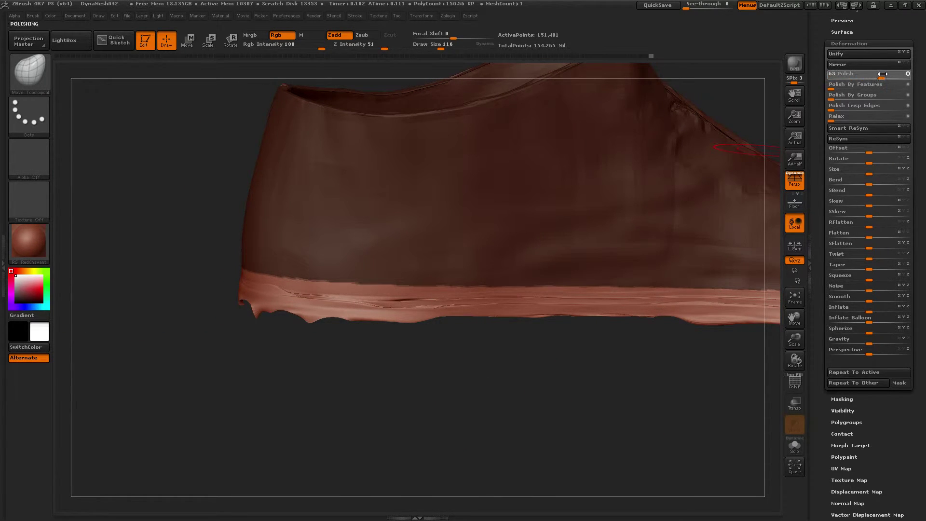
- Clear the mask from the polished upper
mouse_move(552, 372)
left_mouse_down()
mouse_move(517, 364)
mouse_move(551, 390)
mouse_move(470, 312)
mouse_move(503, 324)
mouse_move(487, 323)
left_mouse_up()
left_click_drag(483, 287, 687, 457, "ctrl")
left_click_drag(677, 385, 583, 374)
left_click_drag(794, 333, 631, 302)
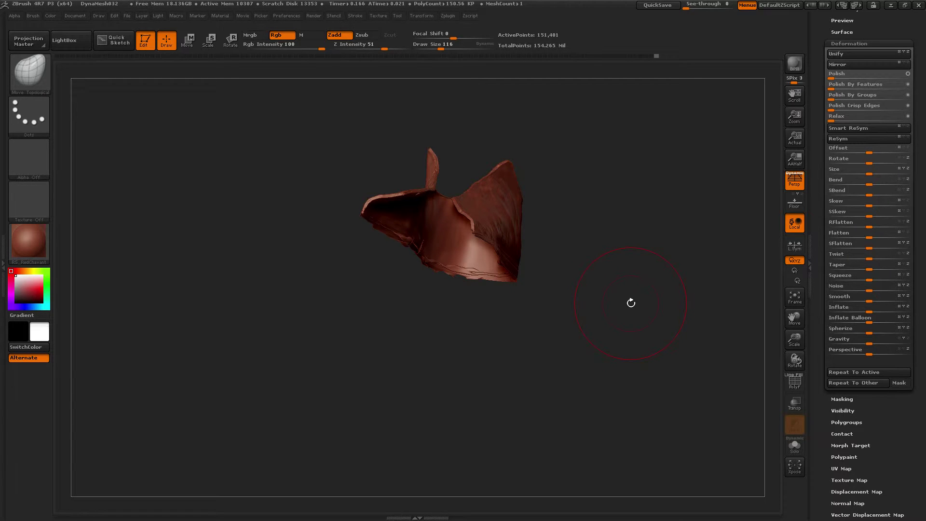
mouse_move(441, 419)
left_mouse_down("alt")
mouse_move(525, 366)
mouse_move(451, 318)
left_mouse_up("alt")
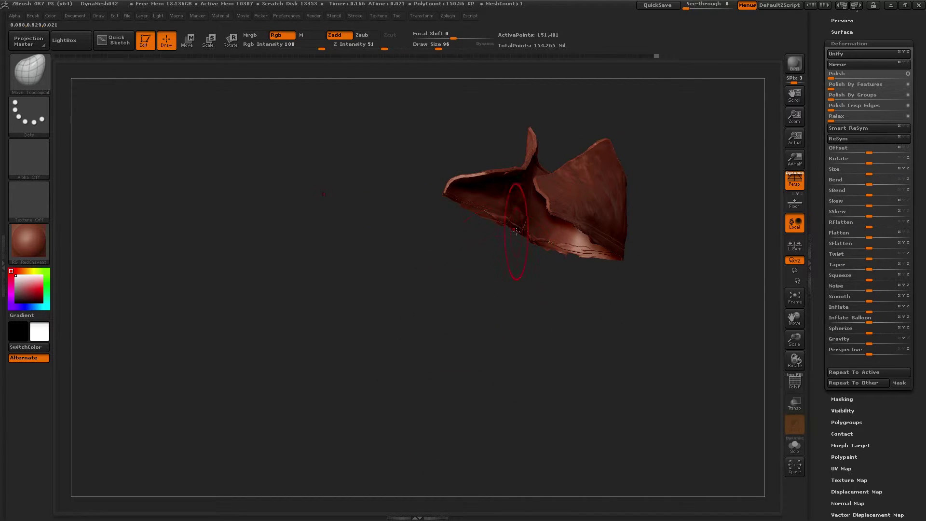
- Reduce the brush's draw size to about 20 and compare the upper's lower edge with the complete shoe
key("bracketleft")
key("bracketleft")
key("bracketleft")
key("bracketleft")
key("bracketleft")
key("bracketleft")
key("bracketleft")
key("bracketleft")
left_click_drag(518, 238, 603, 323)
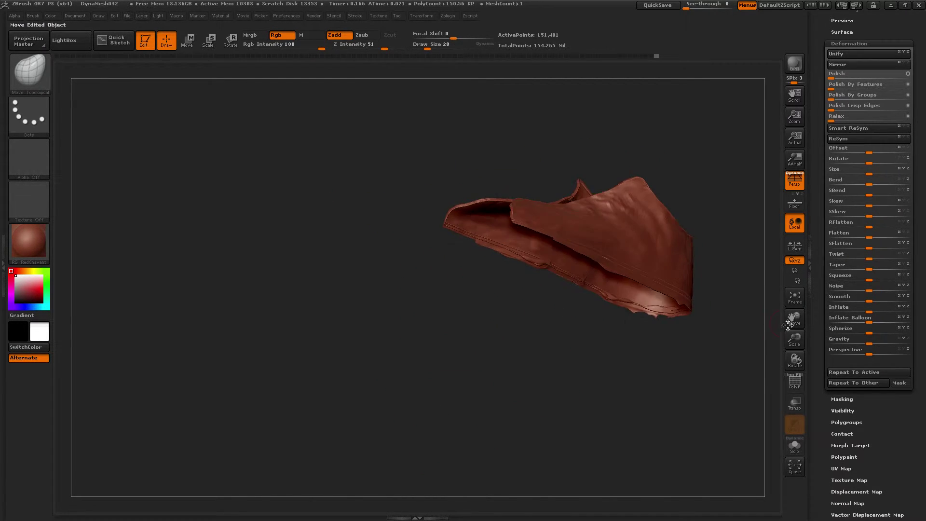
mouse_move(795, 339)
left_mouse_down()
mouse_move(556, 378)
mouse_move(511, 285)
left_mouse_up()
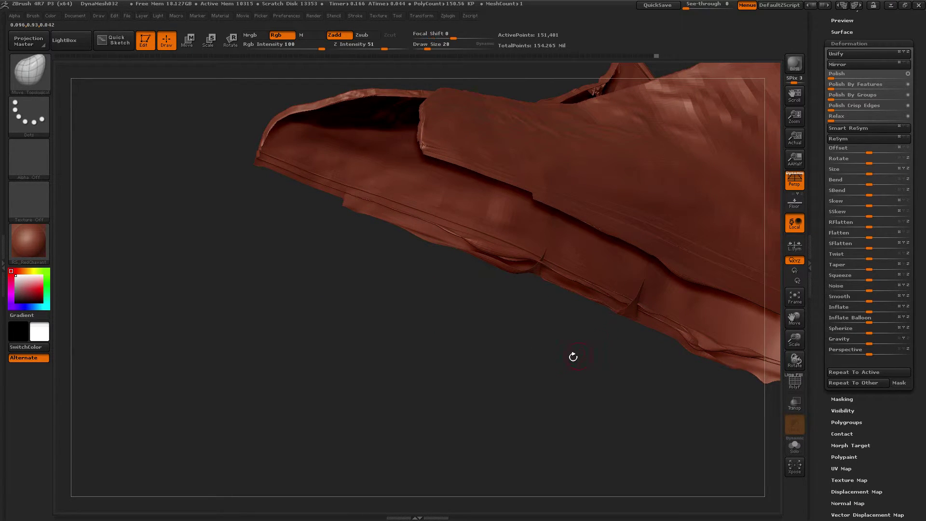
mouse_move(571, 356)
left_mouse_down()
mouse_move(537, 324)
mouse_move(531, 335)
left_mouse_up()
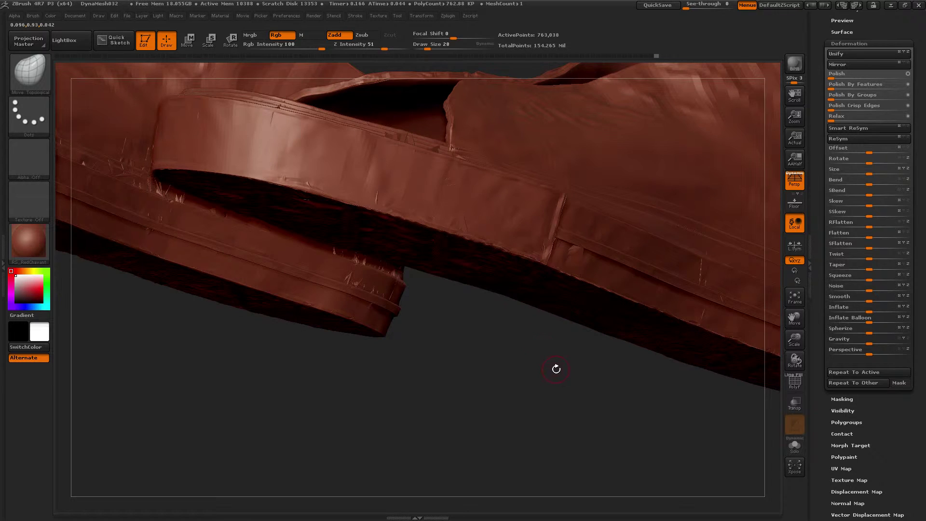
left_click_drag(556, 369, 531, 392)
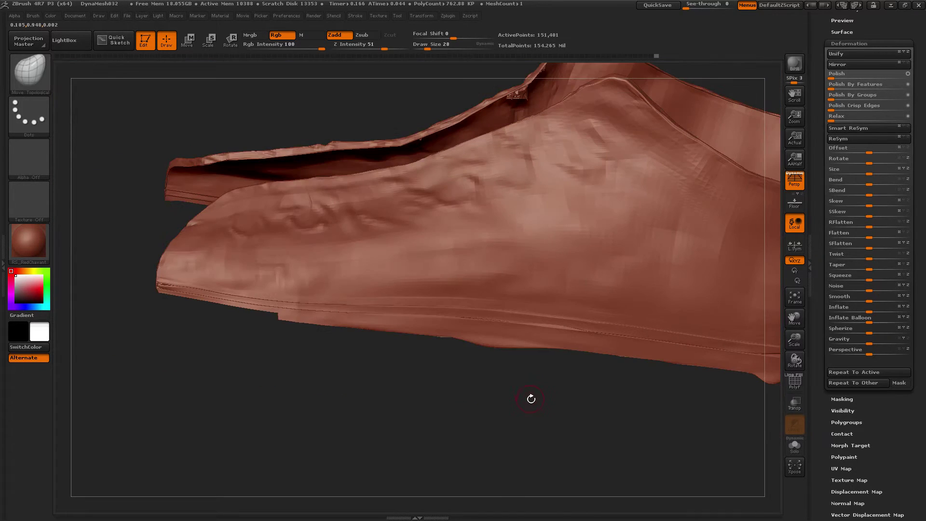
- Undo back to the masked bottom strip, reverting the last Polish pass, and clear the mask
key("ctrl")
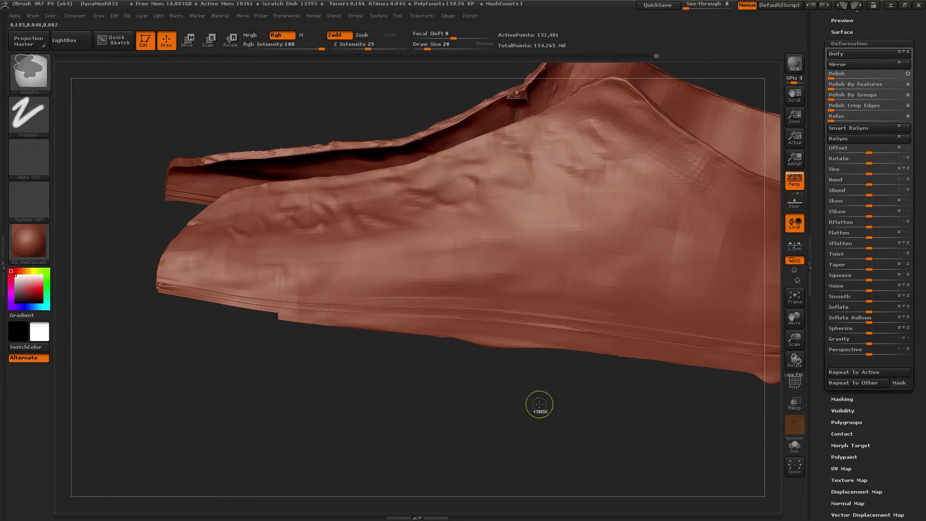
left_click(539, 404, "ctrl")
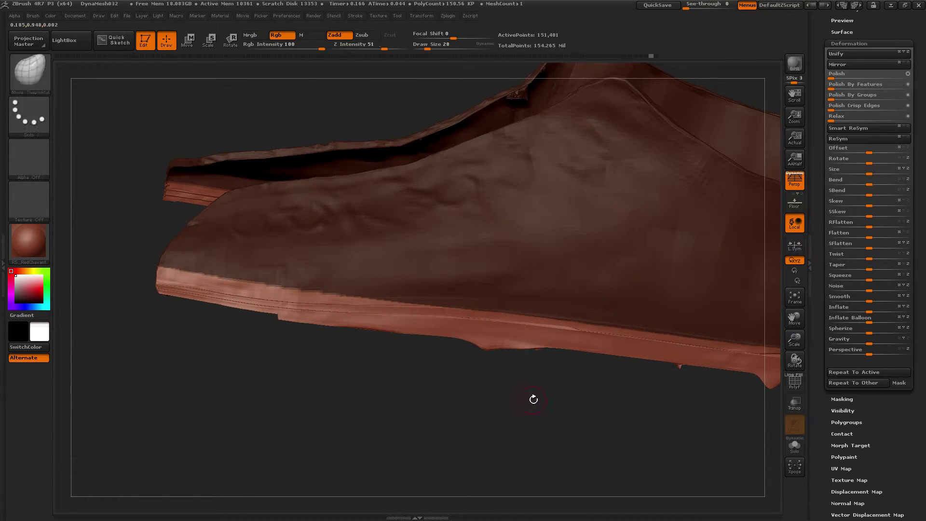
left_click(525, 399, "ctrl")
left_click_drag(404, 409, 491, 455, "ctrl")
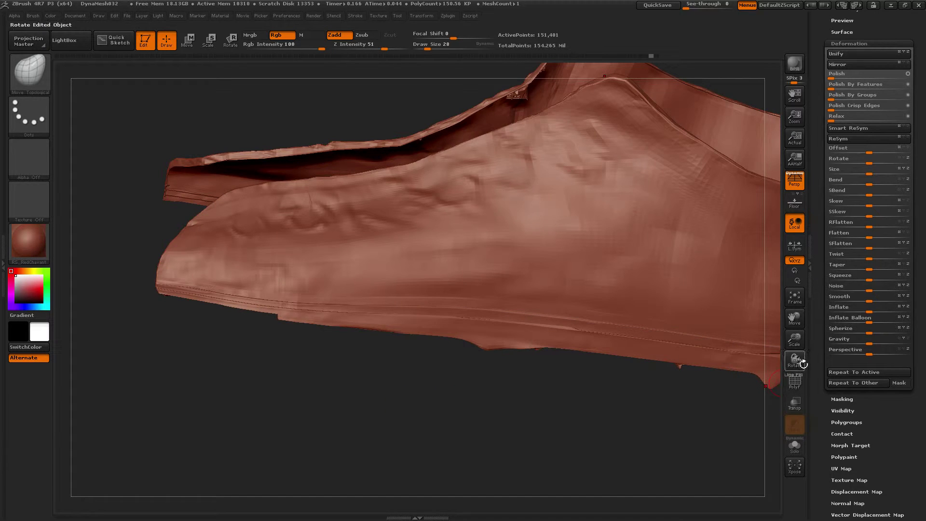
- Return to the Shoes8_2 entry in the subtool list and unhide the complete pair of shoes
left_click_drag(802, 362, 772, 199)
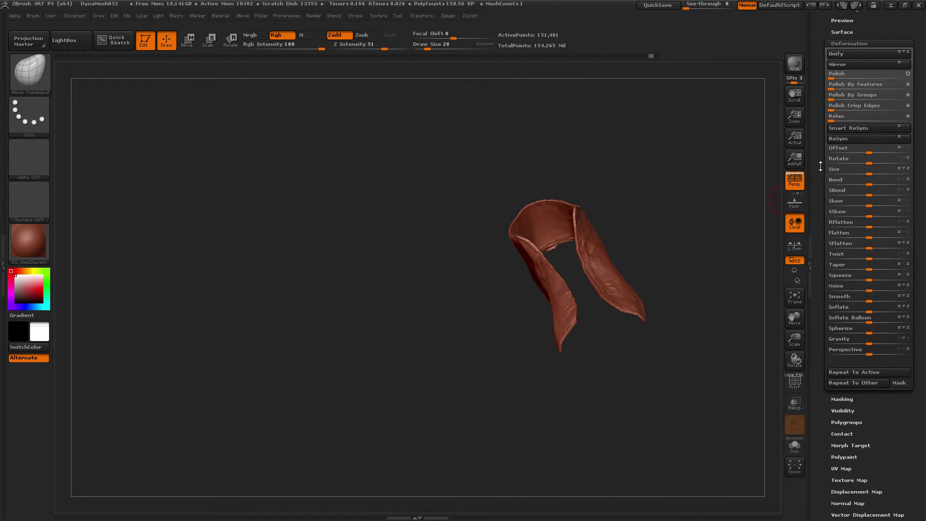
left_click_drag(821, 166, 847, 212)
left_click(841, 217)
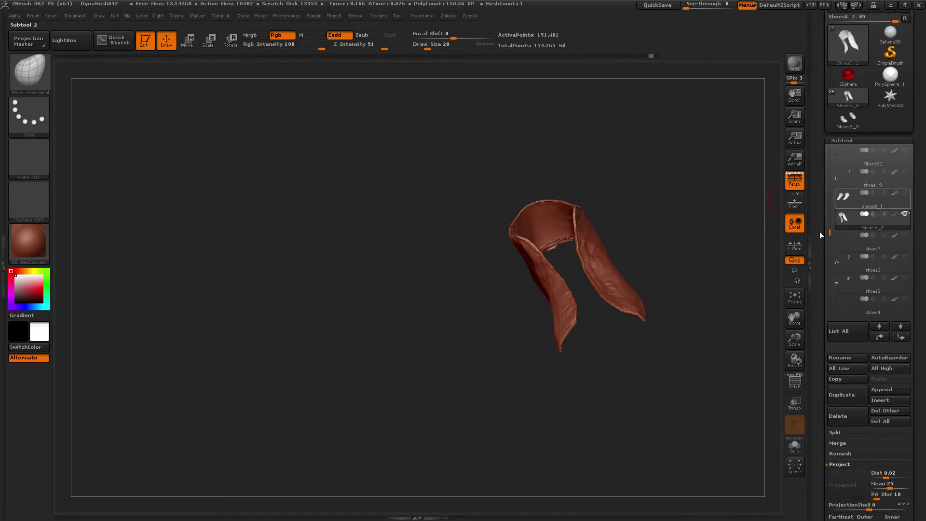
mouse_move(671, 272)
left_mouse_down()
mouse_move(695, 253)
mouse_move(717, 269)
left_mouse_up()
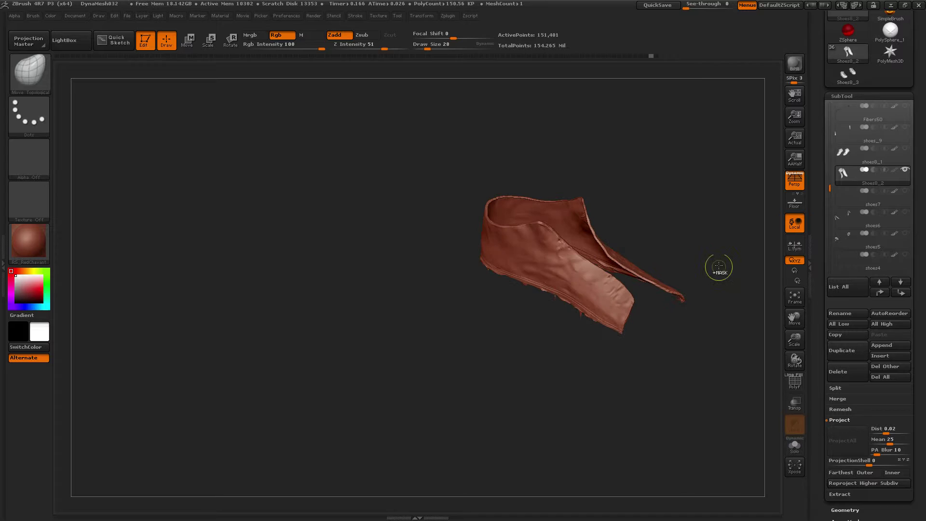
left_click(700, 237, "ctrl+shift")
left_click_drag(695, 232, 723, 310)
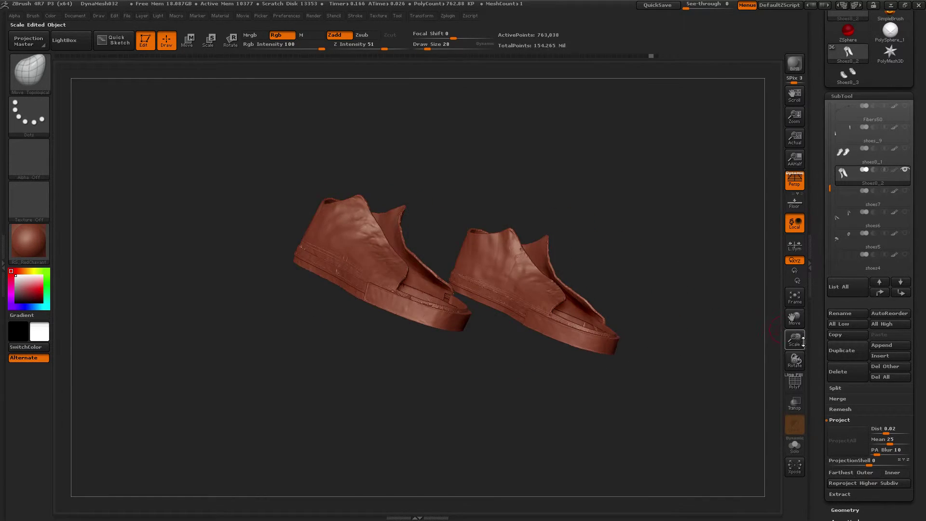
left_click_drag(793, 340, 408, 224)
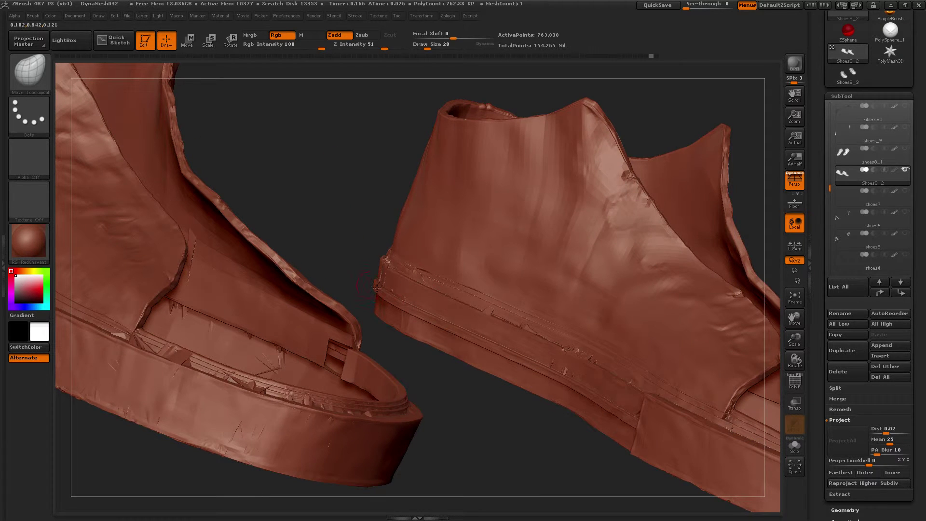
- Smooth the torn cracks along the seam between the upper and the sole, from the heel forward along the side
mouse_move(543, 397)
left_mouse_down()
mouse_move(525, 428)
mouse_move(533, 439)
mouse_move(400, 394)
mouse_move(484, 400)
mouse_move(490, 362)
left_mouse_up()
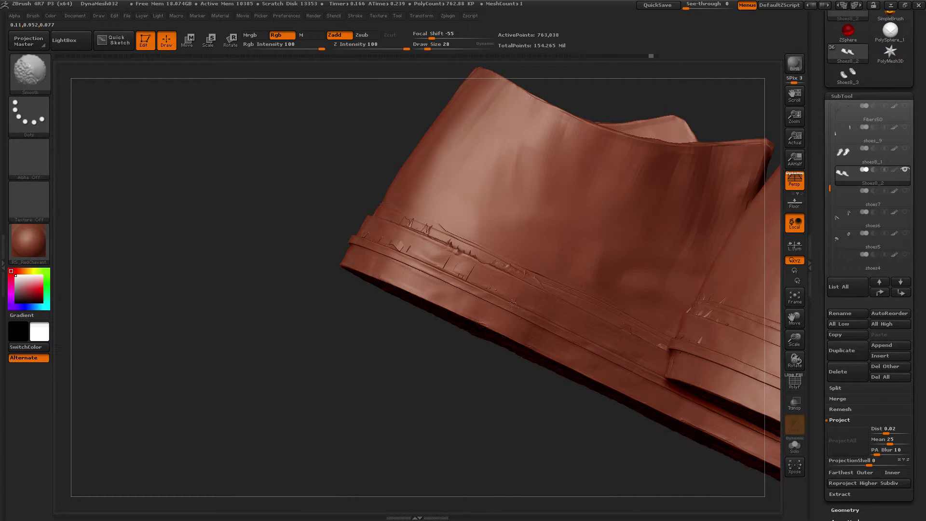
left_click_drag(350, 298, 513, 312)
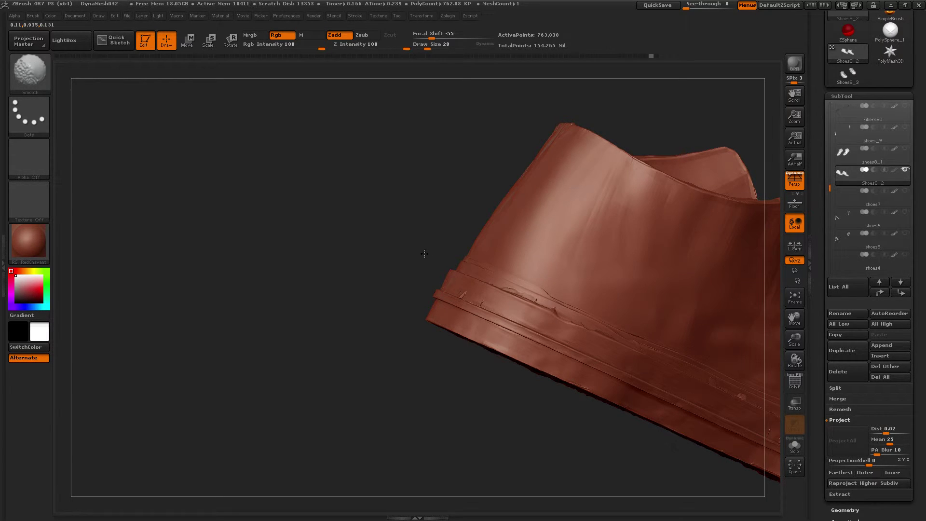
left_click_drag(424, 254, 459, 297)
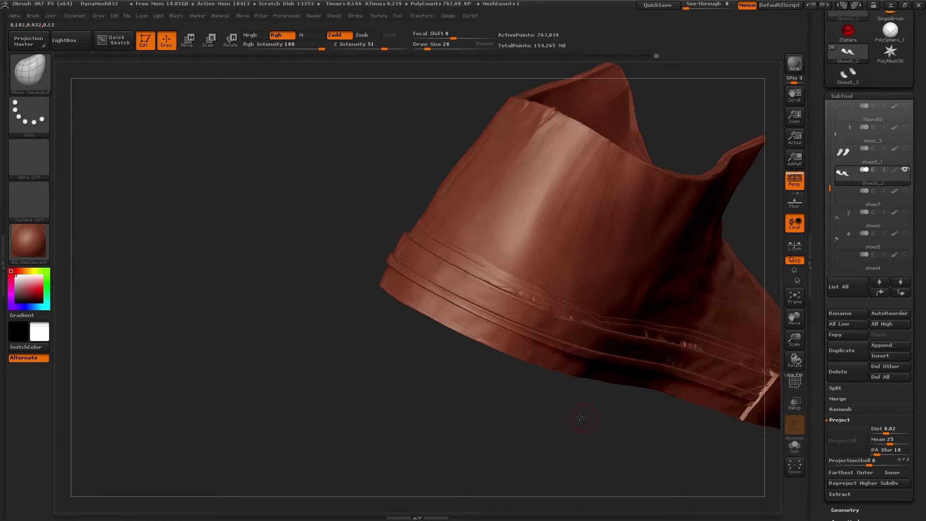
mouse_move(559, 441)
left_mouse_down()
mouse_move(479, 397)
mouse_move(526, 395)
mouse_move(482, 306)
mouse_move(443, 305)
left_mouse_up()
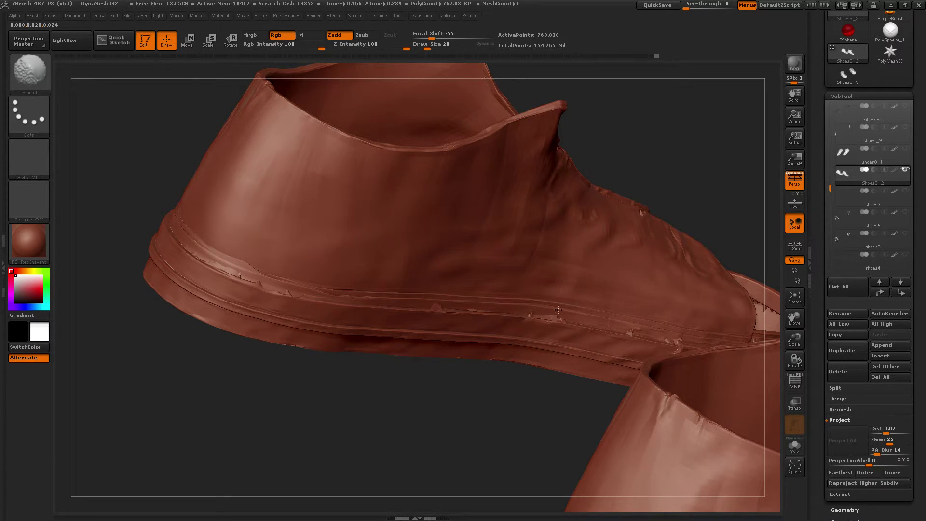
mouse_move(674, 160)
left_mouse_down()
mouse_move(612, 162)
mouse_move(545, 184)
left_mouse_up()
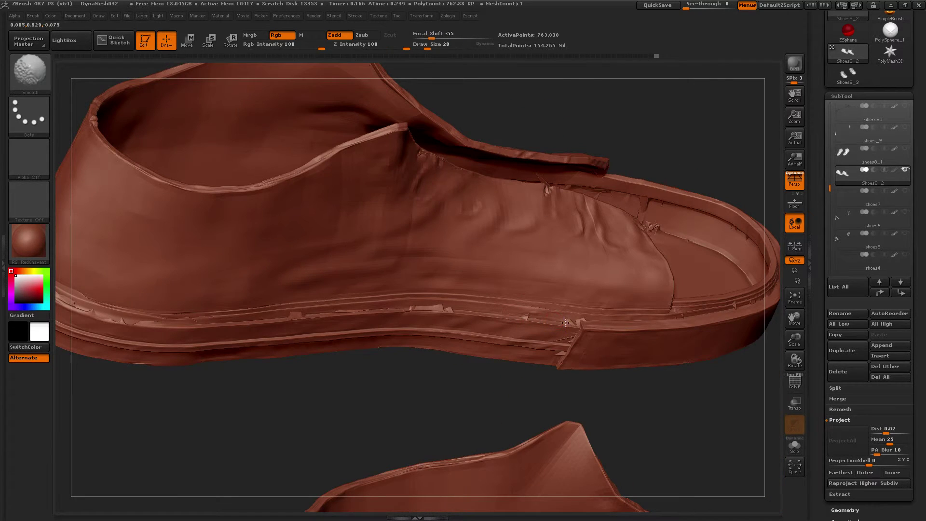
- Isolate the sole's side strip to check its inner edge for spikes, and restore full visibility
left_click(508, 330, "ctrl+shift")
left_click_drag(456, 370, 562, 416, "alt")
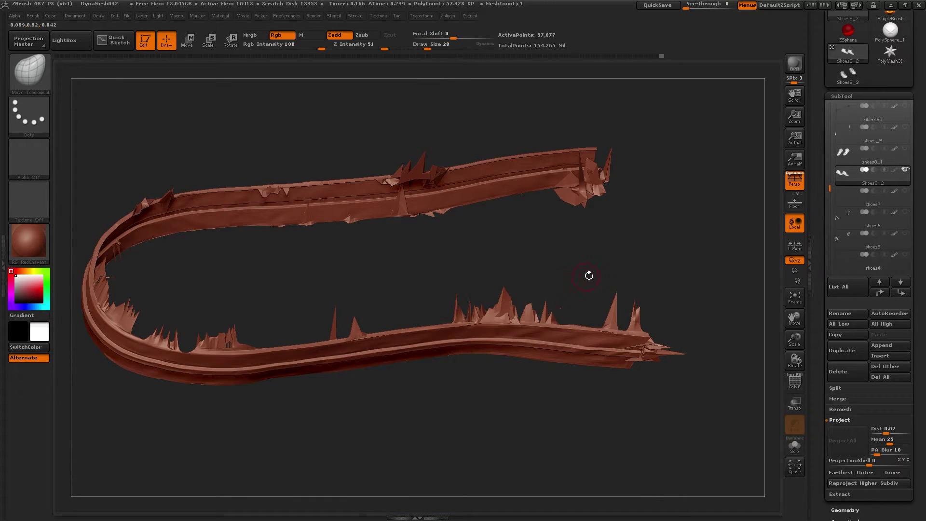
left_click(568, 409, "ctrl+shift")
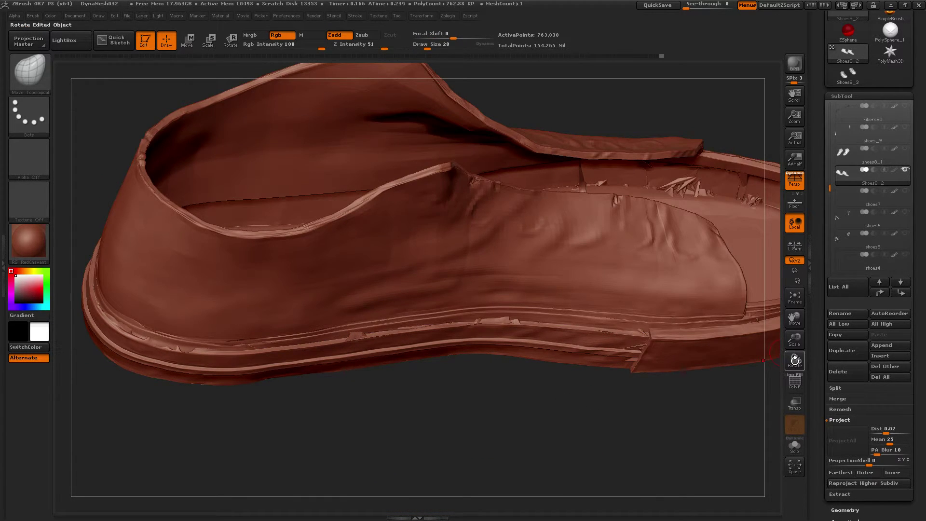
- Isolate the sole's side strip on its own for cleanup from the heel end
left_click_drag(794, 340, 681, 319)
left_click_drag(679, 284, 671, 362)
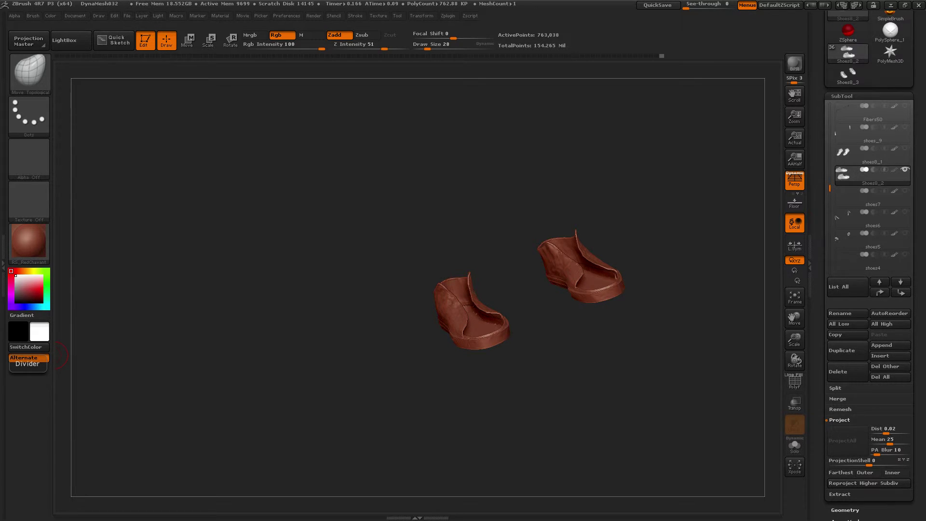
left_click_drag(580, 360, 579, 347)
left_click_drag(795, 338, 535, 378)
left_click_drag(412, 366, 552, 402)
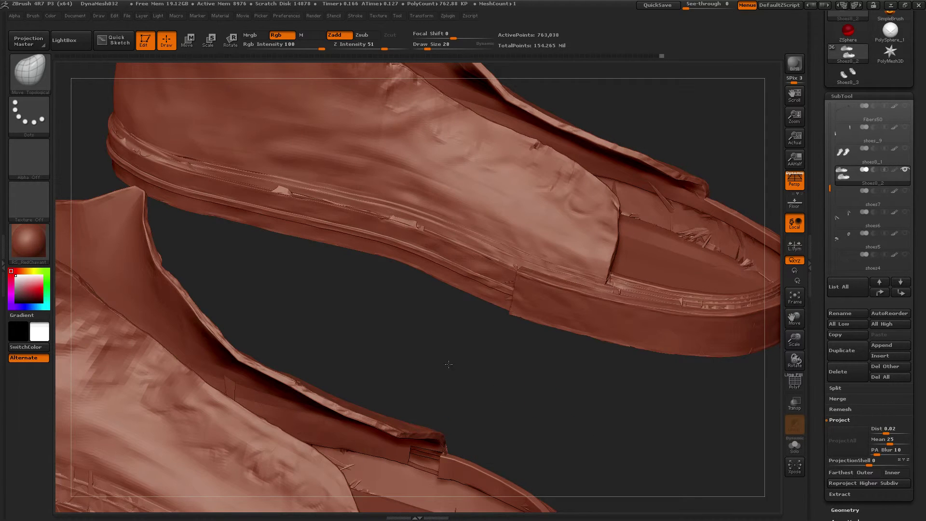
left_click_drag(449, 364, 136, 244)
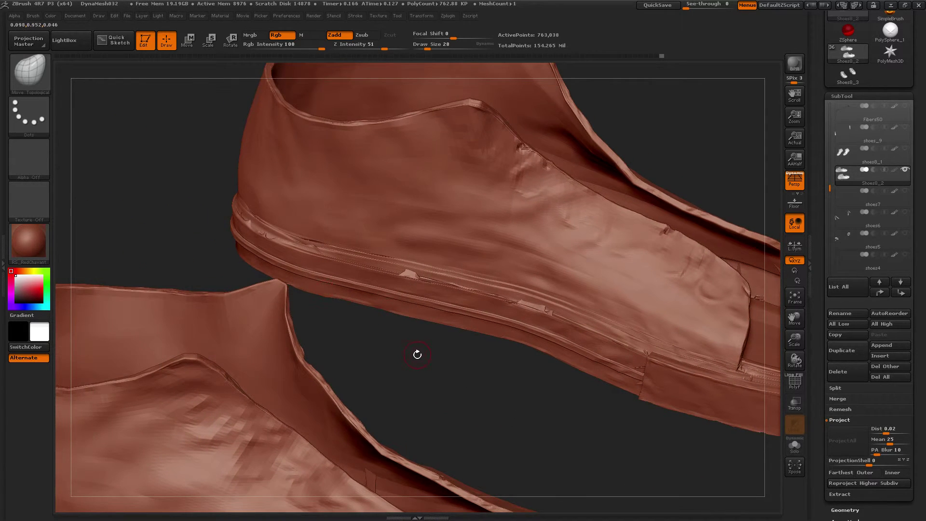
mouse_move(417, 354)
left_mouse_down()
mouse_move(223, 327)
mouse_move(348, 363)
mouse_move(378, 345)
mouse_move(380, 378)
mouse_move(368, 407)
mouse_move(352, 399)
mouse_move(354, 304)
left_mouse_up()
left_click(383, 314, "ctrl+shift")
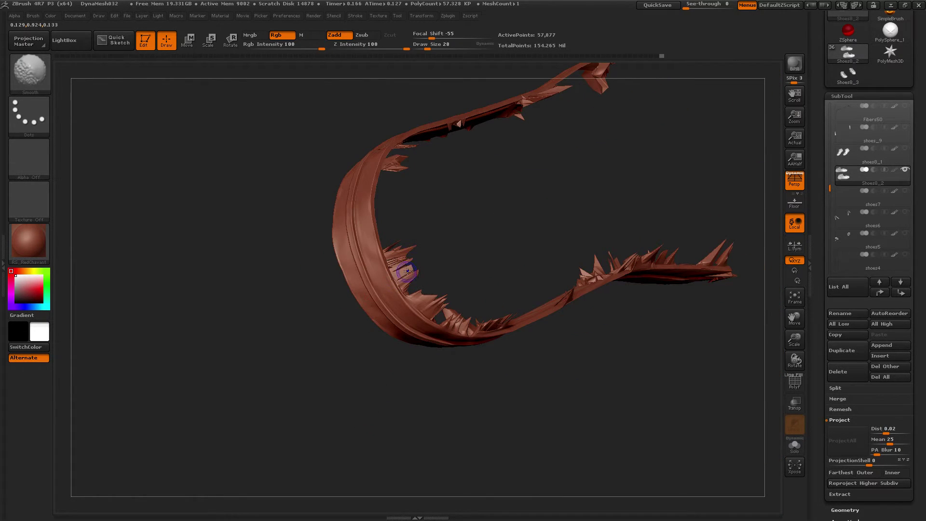
- Enlarge the brush to about 40 and smooth away the spikes along the inside of the strip's heel curve
mouse_move(399, 276)
left_mouse_down("shift")
mouse_move(410, 254)
mouse_move(410, 300)
mouse_move(454, 281)
mouse_move(423, 308)
left_mouse_up("shift")
left_click_drag(471, 282, 469, 274)
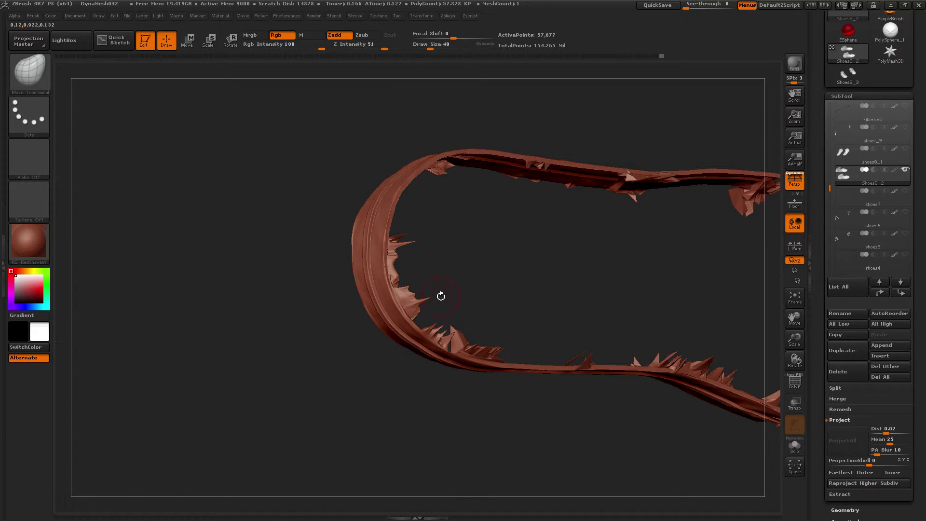
mouse_move(448, 280)
left_mouse_down()
mouse_move(448, 257)
mouse_move(498, 267)
mouse_move(442, 267)
mouse_move(425, 301)
mouse_move(448, 327)
mouse_move(484, 288)
mouse_move(432, 308)
mouse_move(488, 344)
left_mouse_up()
left_click_drag(544, 319, 563, 324)
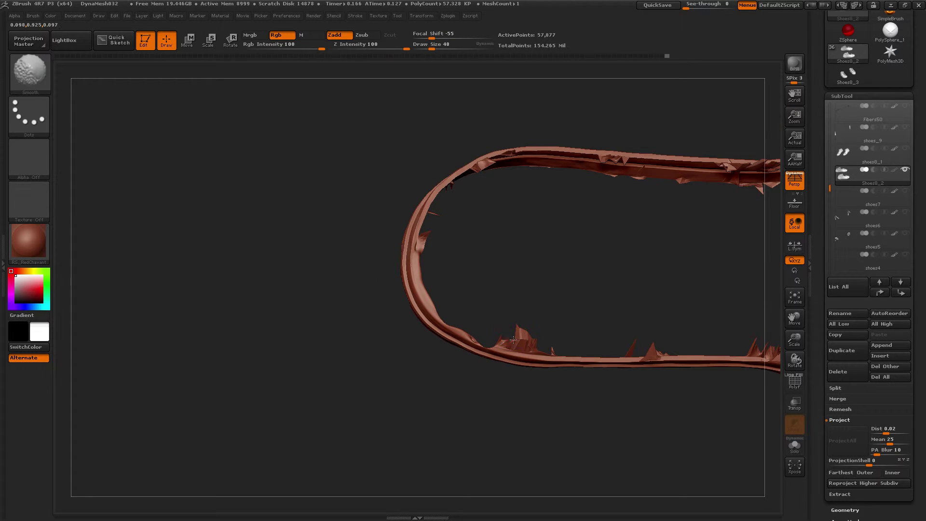
- Smooth the spike cluster where the heel curve meets the near side of the strip
mouse_move(506, 343)
left_mouse_down("shift")
mouse_move(538, 344)
mouse_move(548, 296)
mouse_move(523, 288)
left_mouse_up("shift")
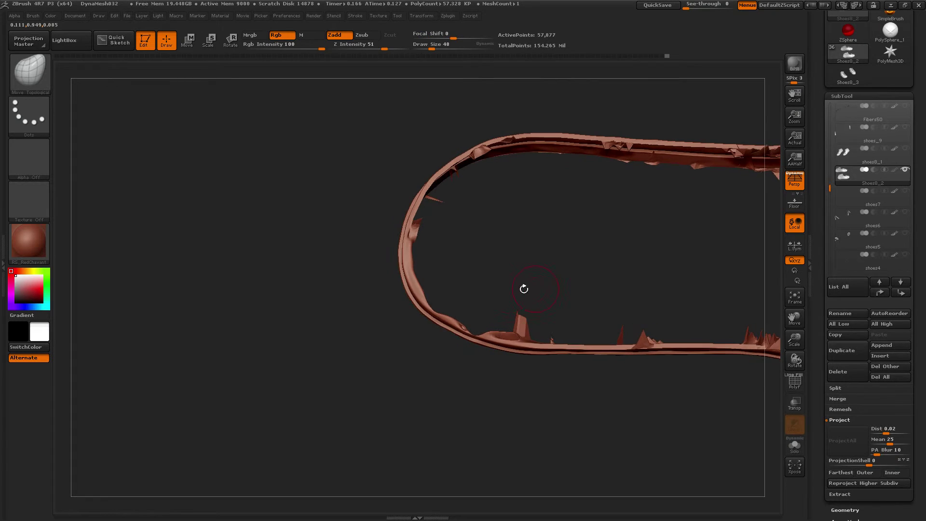
left_click_drag(502, 323, 517, 324, "shift")
mouse_move(520, 292)
left_mouse_down("shift")
mouse_move(515, 326)
mouse_move(556, 327)
left_mouse_up("shift")
- Smooth the scalloped spikes left on the strip's inner heel edge and choose the Move Topological brush
mouse_move(532, 217)
left_mouse_down("alt")
mouse_move(552, 287)
mouse_move(492, 258)
mouse_move(497, 251)
mouse_move(556, 298)
mouse_move(536, 298)
mouse_move(602, 293)
mouse_move(561, 305)
left_mouse_up("alt")
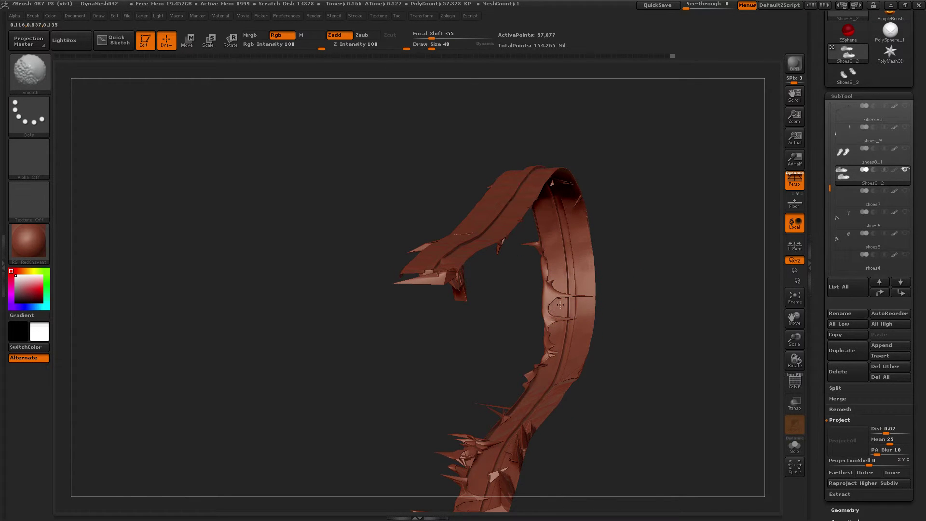
left_click_drag(482, 317, 469, 303, "shift")
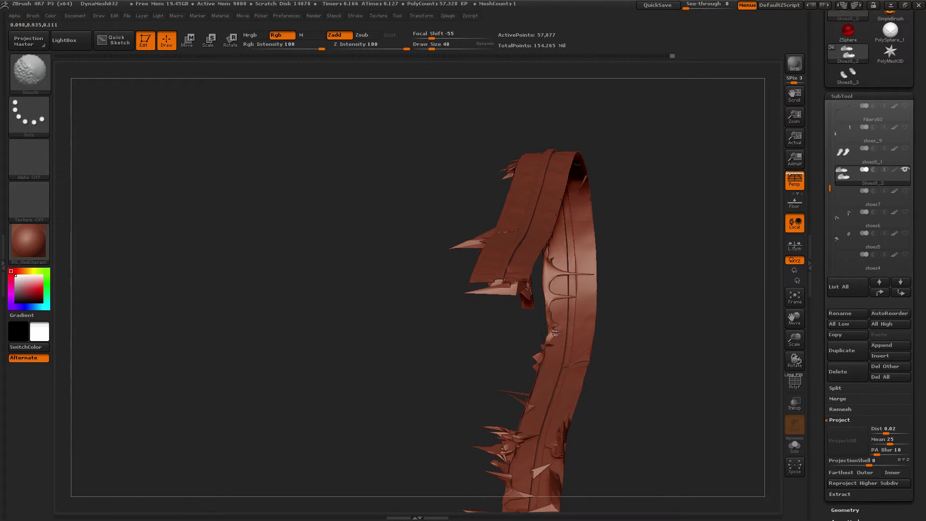
left_click_drag(639, 333, 622, 331)
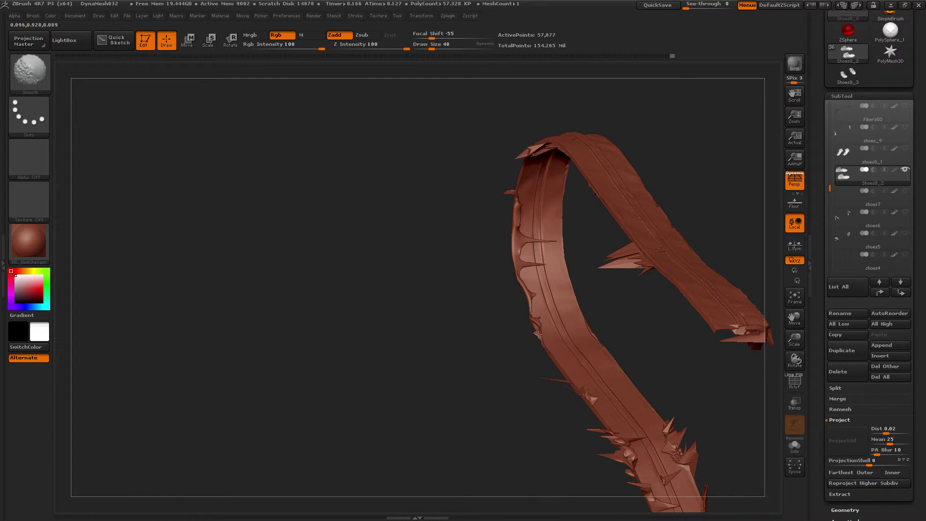
key("b")
key("m")
key("t")
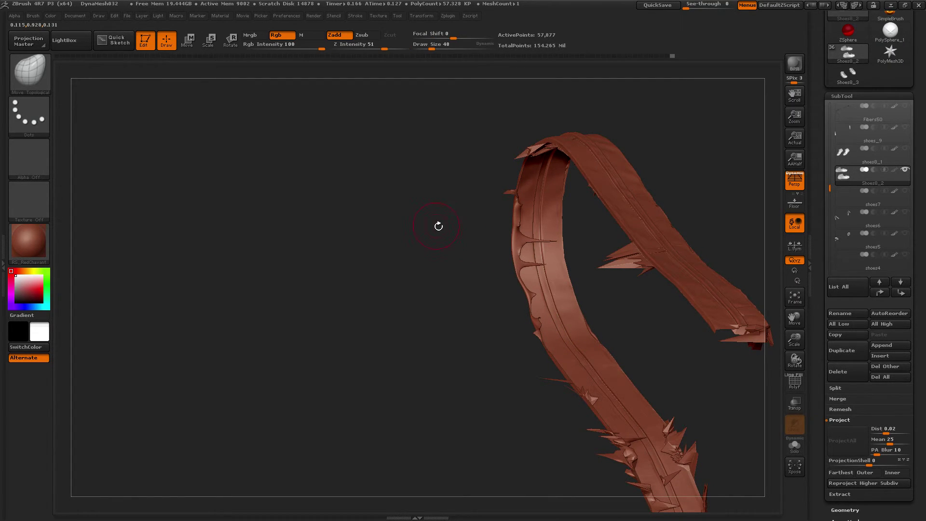
mouse_move(439, 223)
left_mouse_down()
mouse_move(441, 269)
mouse_move(521, 265)
mouse_move(579, 303)
mouse_move(507, 301)
left_mouse_up()
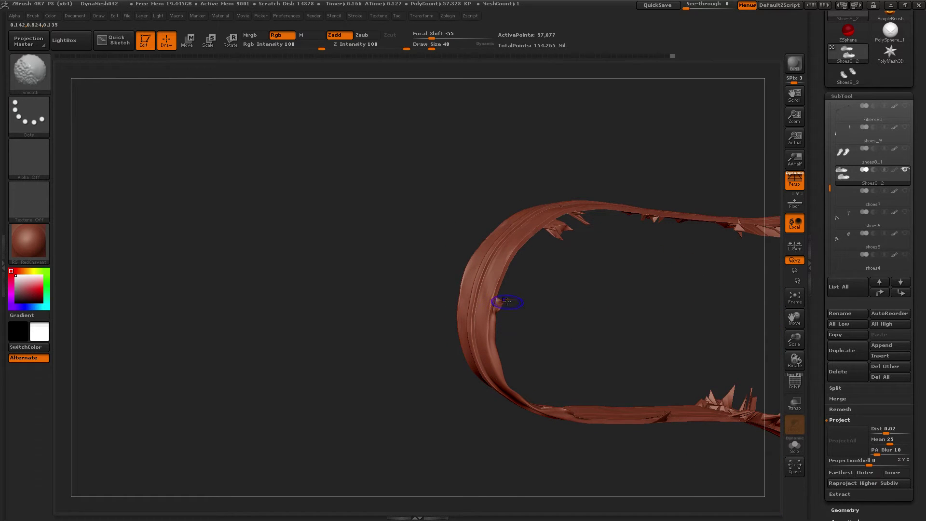
- Lower the sole strip one subdivision level and smooth the spikes on the inner edge of its heel curve
mouse_move(578, 293)
left_mouse_down()
mouse_move(606, 250)
mouse_move(575, 230)
mouse_move(593, 209)
left_mouse_up()
mouse_move(614, 251)
left_mouse_down("alt")
mouse_move(606, 289)
mouse_move(609, 262)
left_mouse_up("alt")
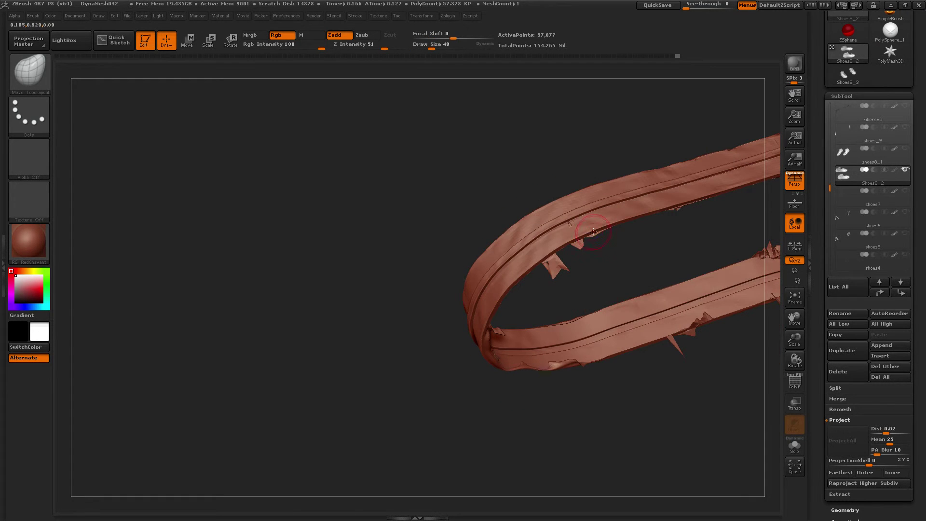
left_click_drag(574, 224, 577, 265, "shift")
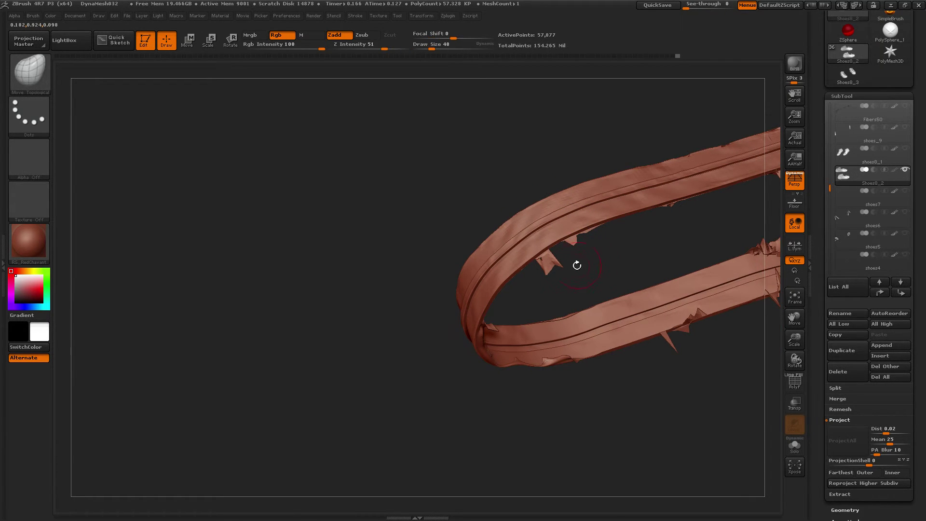
key("shift+d")
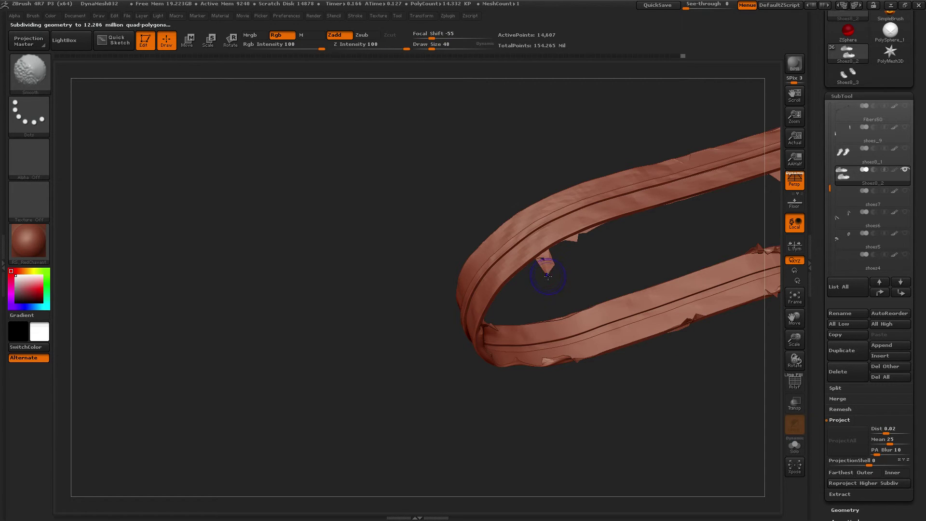
- Smooth the large spikes along the edges of the strip's two long sides beyond the heel curve
left_click_drag(614, 269, 587, 262)
left_click_drag(588, 261, 446, 256, "alt")
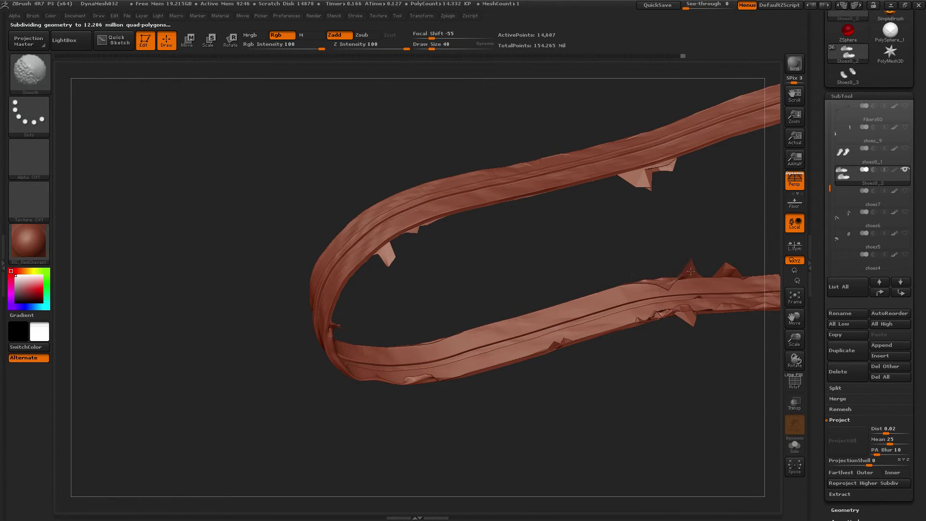
left_click_drag(668, 281, 665, 282, "shift")
left_click_drag(645, 231, 589, 270, "alt")
mouse_move(589, 221)
left_mouse_down("shift")
mouse_move(605, 213)
mouse_move(608, 222)
mouse_move(593, 198)
mouse_move(560, 190)
mouse_move(583, 243)
left_mouse_up("shift")
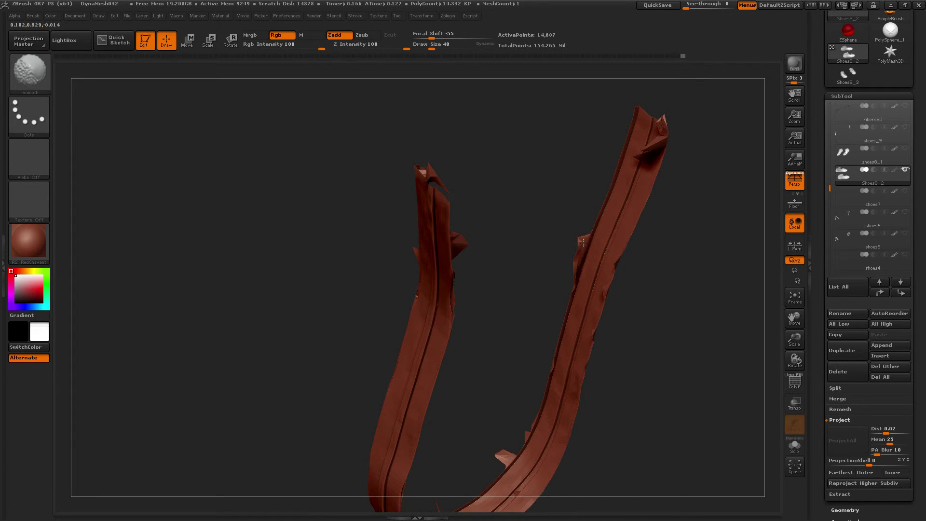
- Smooth the spikes at the strip's open ends and along the outer edge beside them
left_click_drag(610, 213, 646, 246)
left_click_drag(650, 235, 655, 222, "shift")
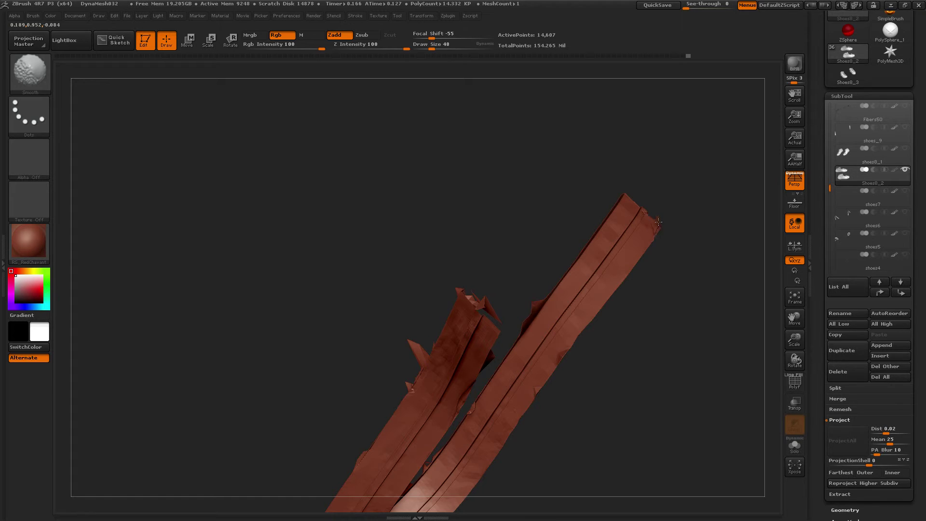
left_click_drag(694, 263, 589, 252)
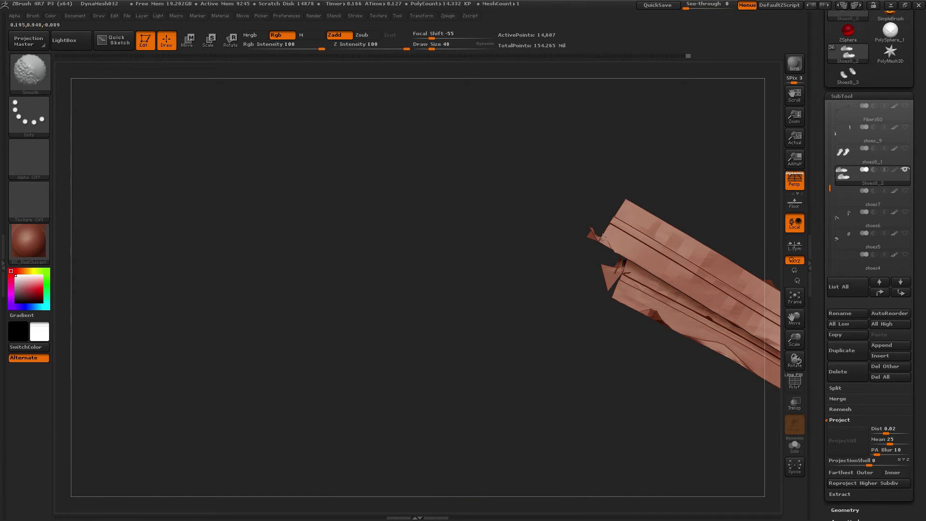
mouse_move(572, 305)
left_mouse_down("alt")
mouse_move(511, 289)
mouse_move(513, 280)
left_mouse_up("alt")
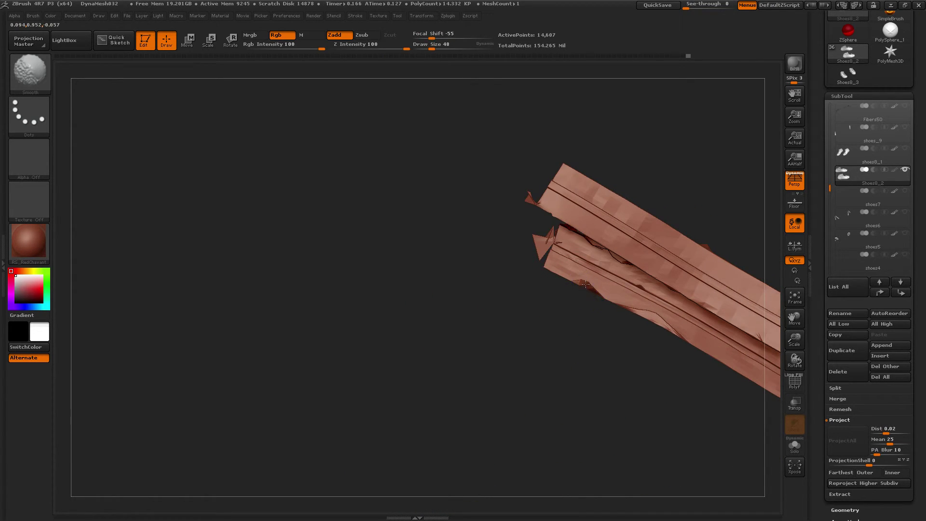
left_click_drag(583, 287, 623, 306, "shift")
- Flatten the spike cluster near the strip's open end and smooth the inner edges toward the heel curve
left_click_drag(636, 337, 577, 263)
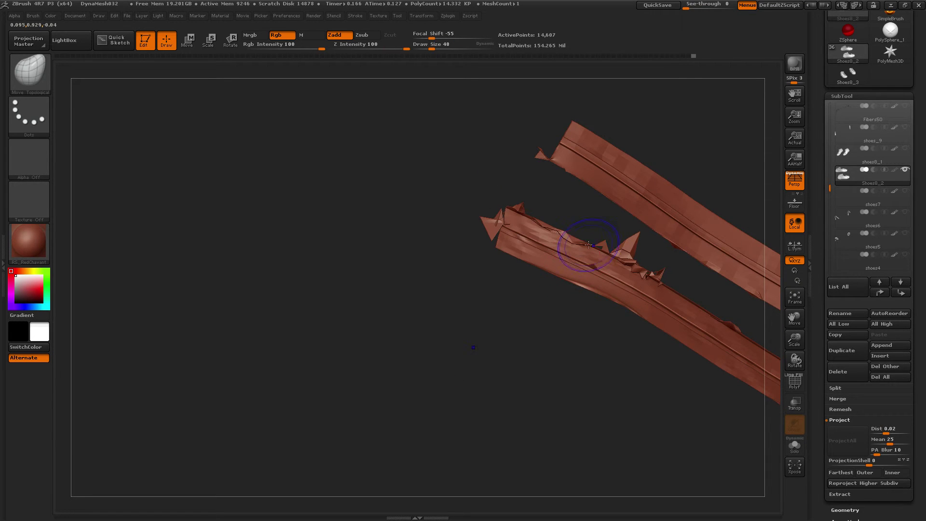
mouse_move(558, 231)
left_mouse_down()
mouse_move(518, 217)
mouse_move(657, 272)
left_mouse_up()
left_click_drag(742, 163, 542, 159, "alt")
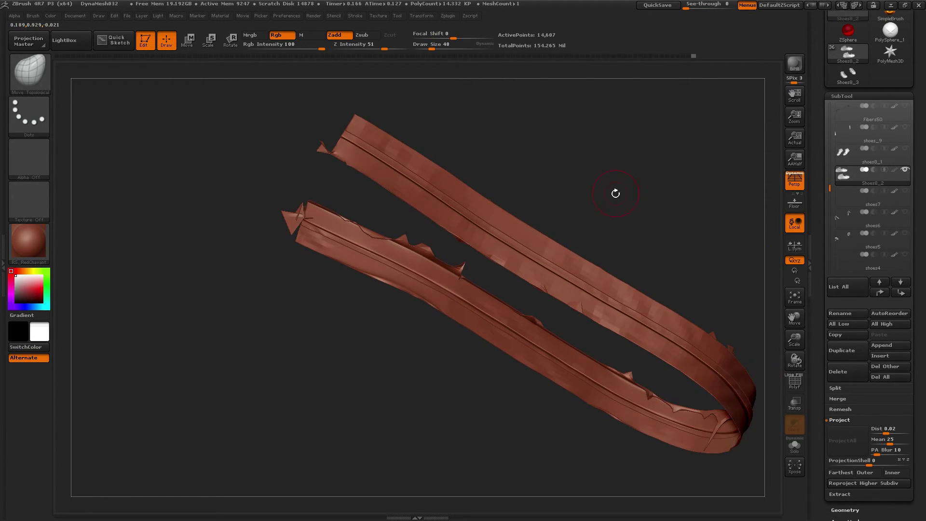
left_click_drag(617, 194, 622, 171, "alt")
left_click_drag(604, 224, 574, 278)
key("shift")
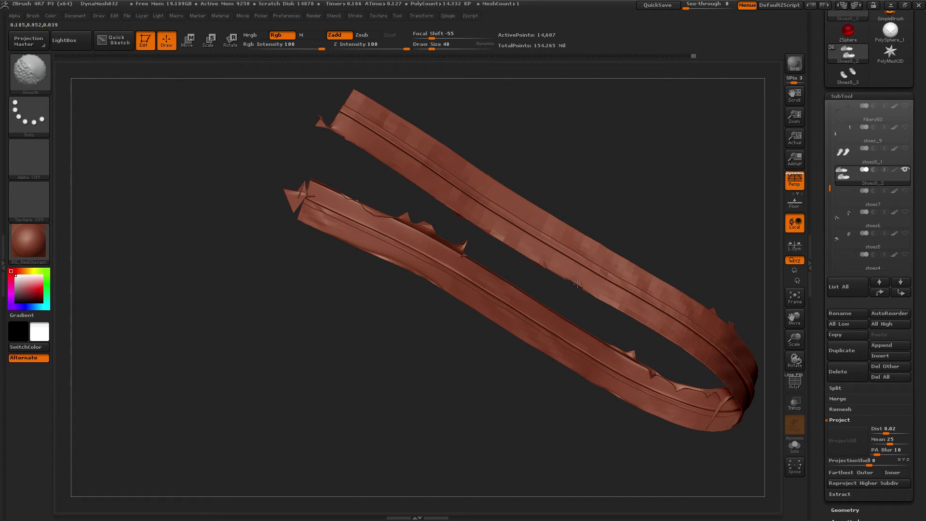
left_click_drag(630, 354, 628, 371, "shift")
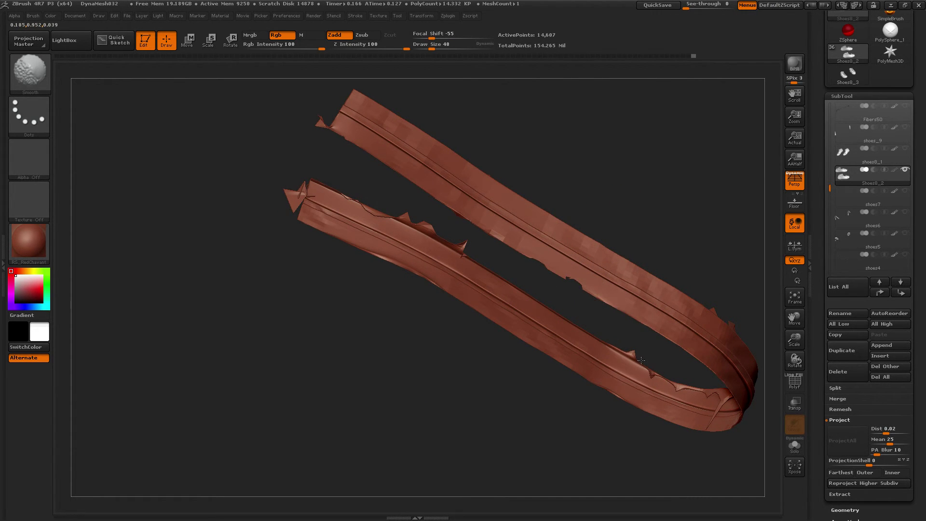
- Step down one more subdivision level, smooth the spikes inside the heel curve, and return one level up
mouse_move(711, 267)
left_mouse_down("alt")
mouse_move(649, 194)
mouse_move(623, 256)
mouse_move(659, 244)
mouse_move(645, 248)
left_mouse_up("alt")
key("shift+d")
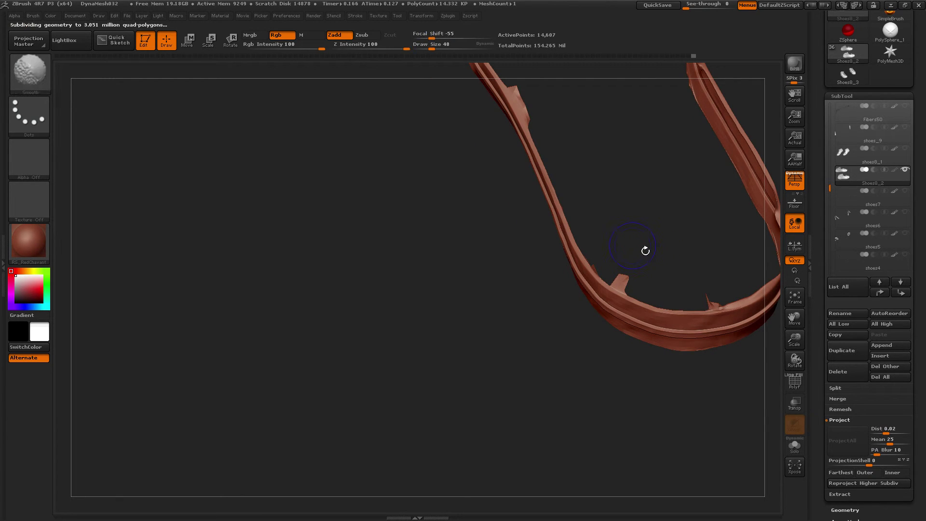
left_click_drag(569, 318, 634, 278)
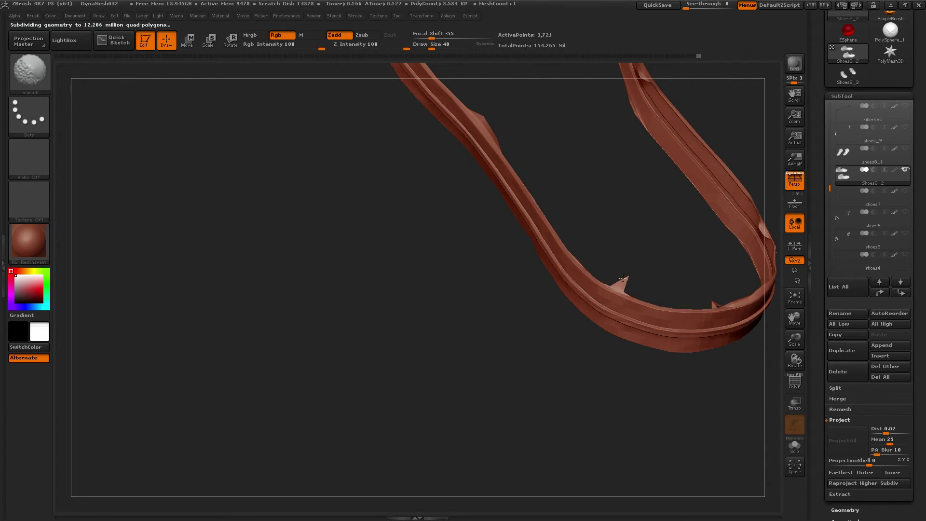
key("shift")
key("d")
left_click_drag(638, 241, 634, 375)
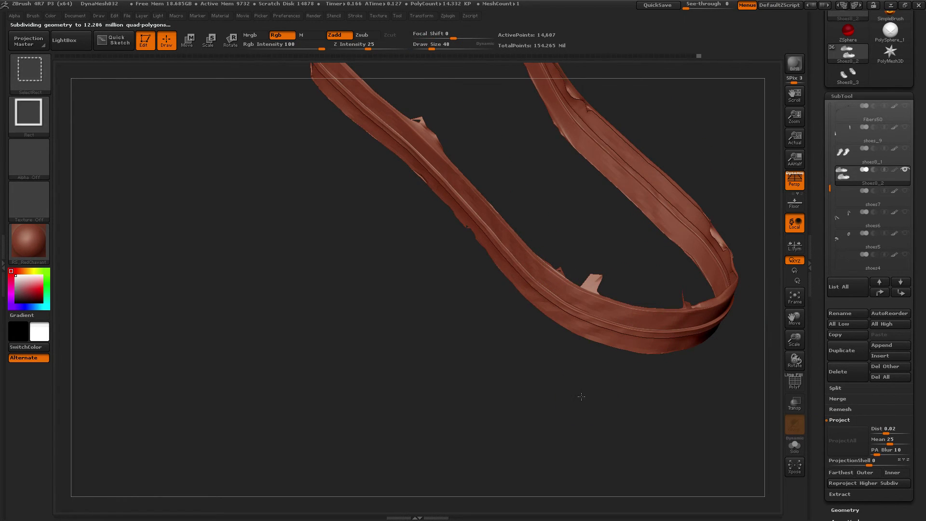
- Swap visibility to the shoes without the side strip and smooth the torn seam edges near the heel
left_click(581, 396, "ctrl+shift")
left_click_drag(562, 393, 502, 362)
mouse_move(548, 275)
left_mouse_down("shift")
mouse_move(528, 258)
mouse_move(552, 272)
mouse_move(555, 265)
left_mouse_up("shift")
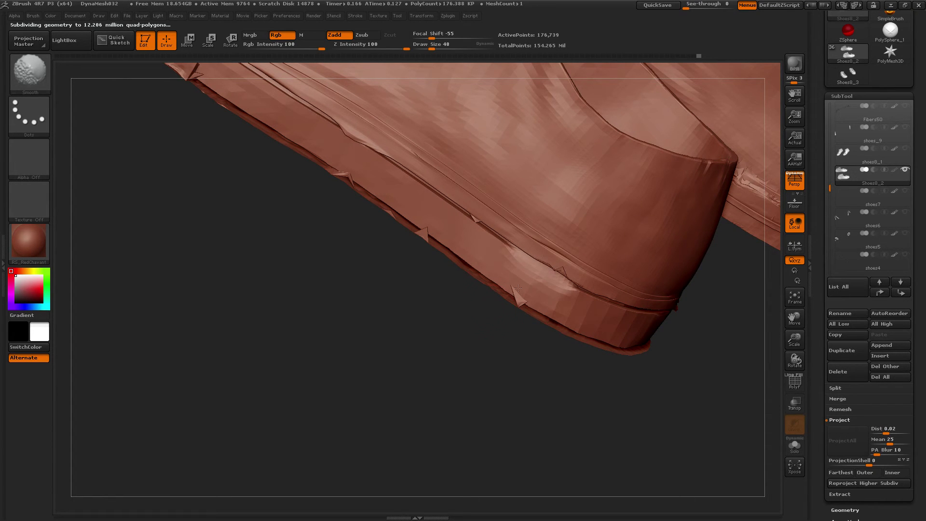
left_click_drag(509, 328, 514, 301)
mouse_move(490, 334)
left_mouse_down()
mouse_move(541, 292)
mouse_move(545, 371)
left_mouse_up()
left_click_drag(692, 325, 713, 343)
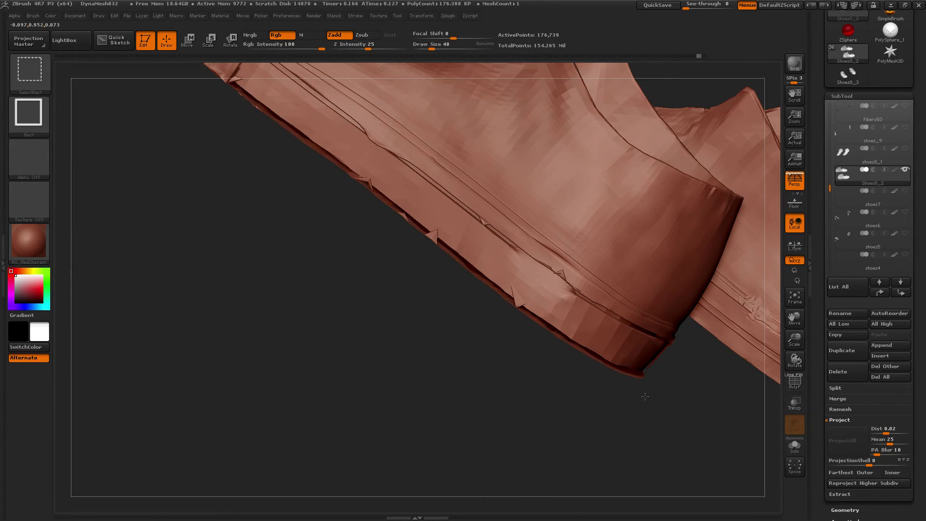
- Unhide all parts of the shoes and smooth the bump on the side seam near the heel
left_click_drag(645, 396, 608, 392, "ctrl+shift")
left_click_drag(541, 381, 517, 378)
left_click(357, 295, "ctrl+shift")
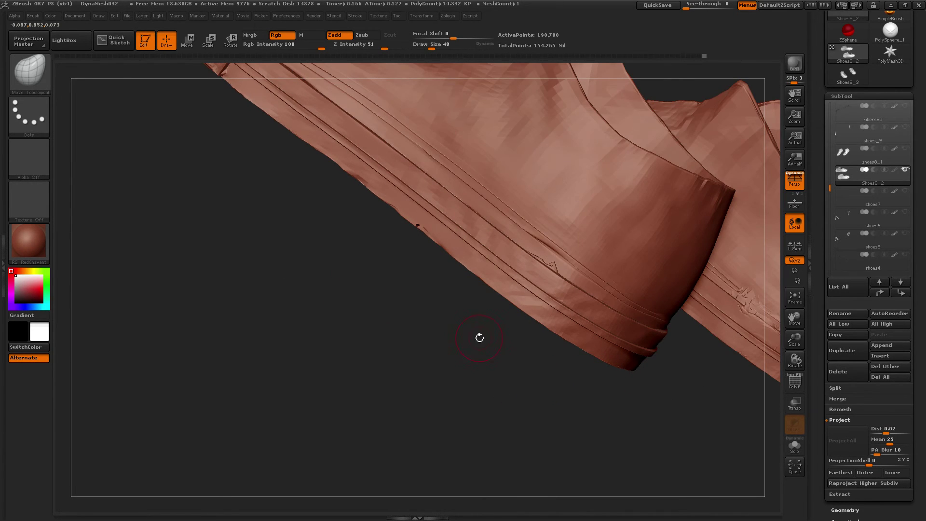
left_click_drag(479, 338, 407, 310)
key("shift")
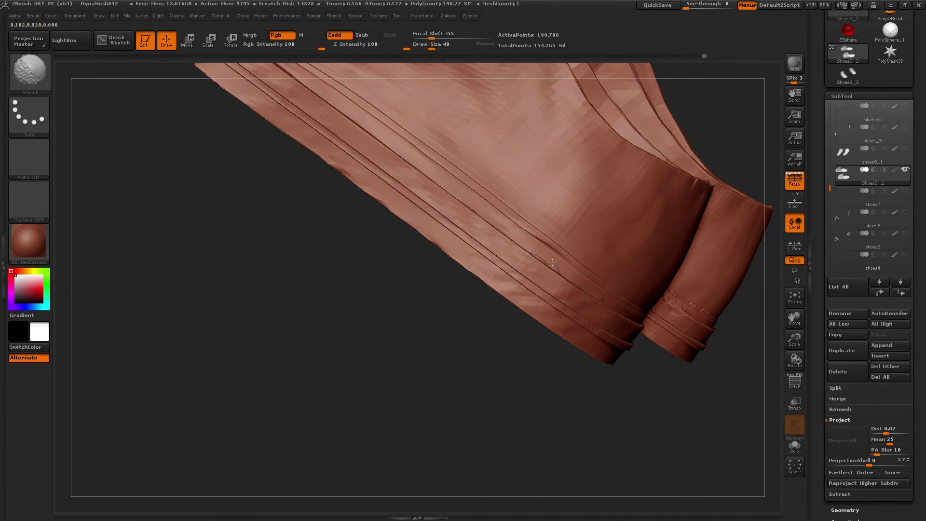
- Smooth the ridges where the upper meets the sole strip around the back of the heel
mouse_move(482, 337)
left_mouse_down()
mouse_move(541, 353)
mouse_move(606, 333)
mouse_move(655, 337)
left_mouse_up()
left_click_drag(794, 339, 777, 440)
left_click_drag(620, 379, 544, 337, "alt")
key("shift")
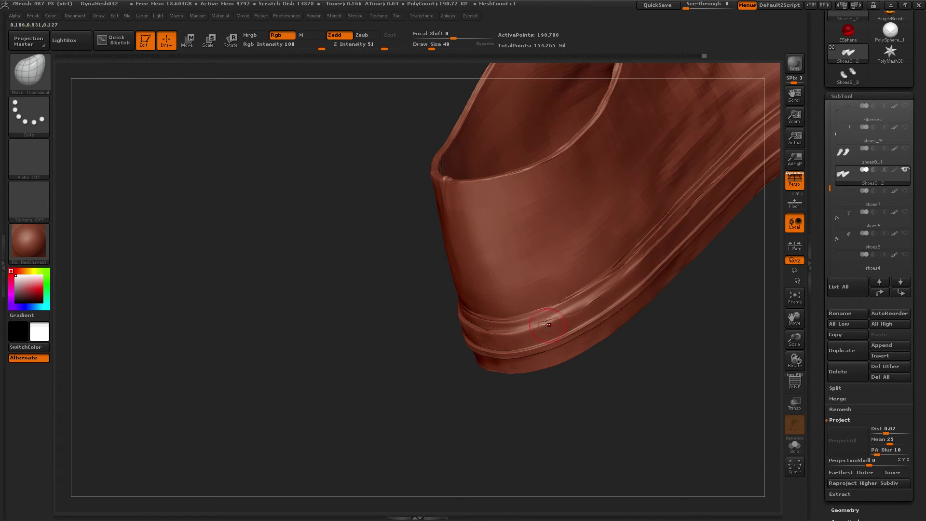
key("shift")
left_click_drag(709, 283, 608, 313, "alt")
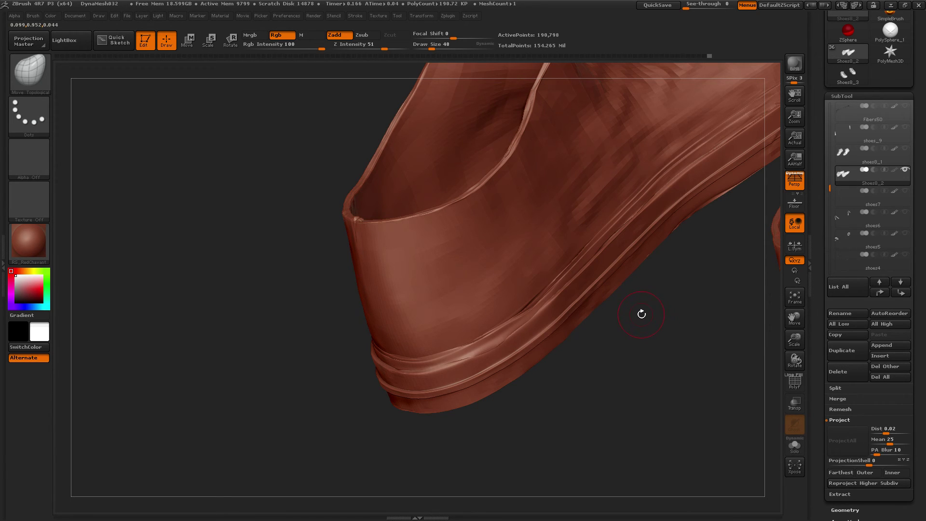
- Smooth the uneven seam between the upper and the sole along the side just ahead of the heel
left_click_drag(645, 294, 550, 270)
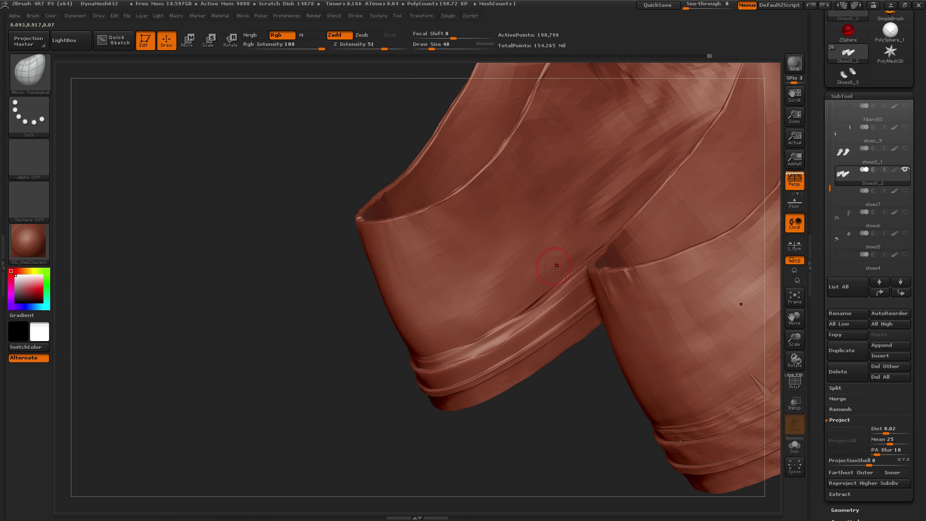
left_click_drag(551, 392, 594, 360)
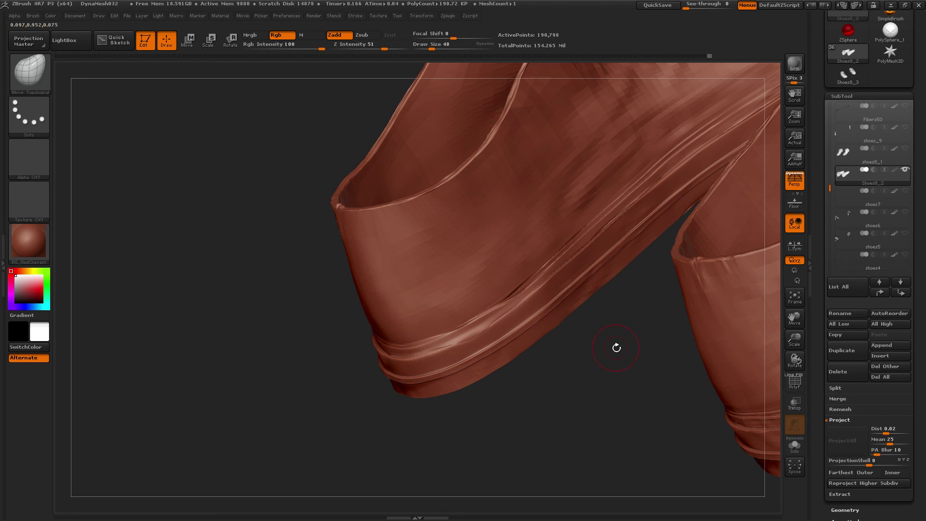
left_click_drag(615, 347, 607, 350)
left_click_drag(520, 309, 508, 314, "shift")
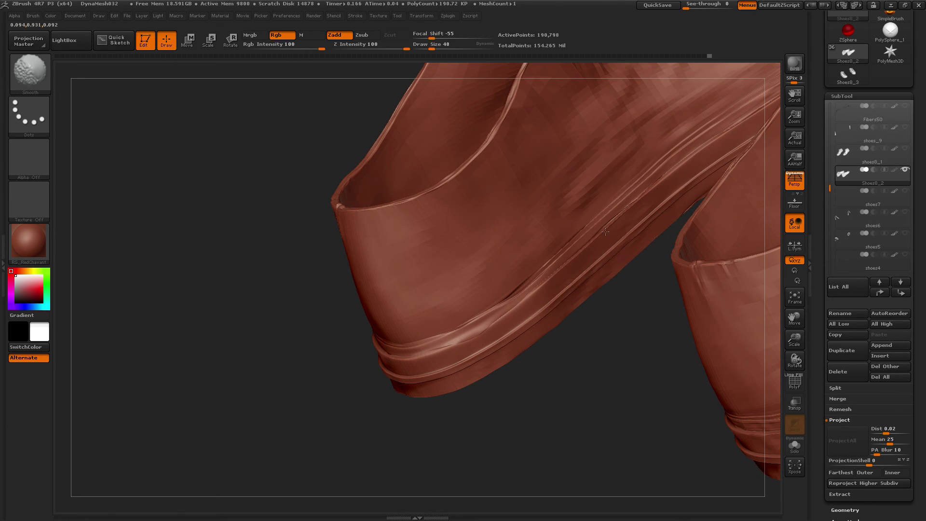
- Smooth the upper's lower seam farther along the shoe's side, up to the toe cap edge
mouse_move(599, 320)
left_mouse_down()
mouse_move(550, 372)
mouse_move(593, 310)
left_mouse_up()
left_click_drag(685, 236, 569, 335, "alt")
left_click_drag(730, 219, 668, 217)
key("shift")
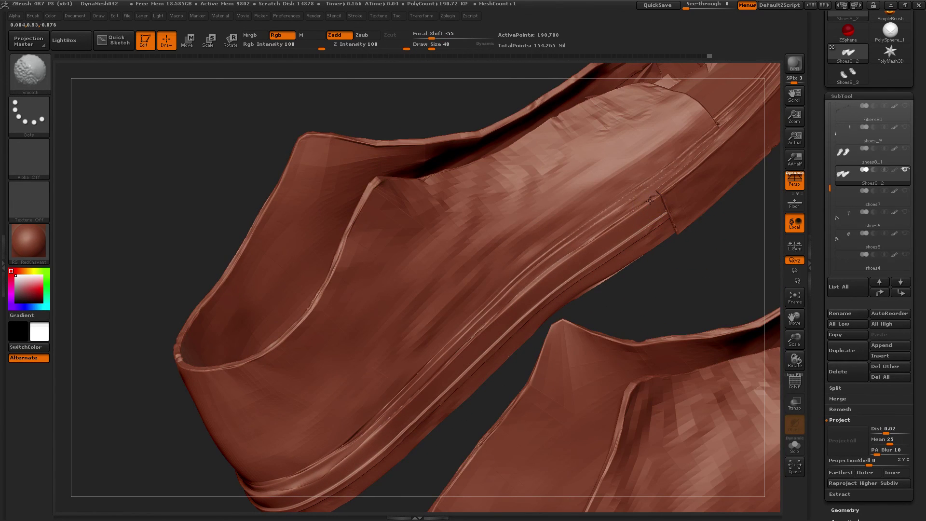